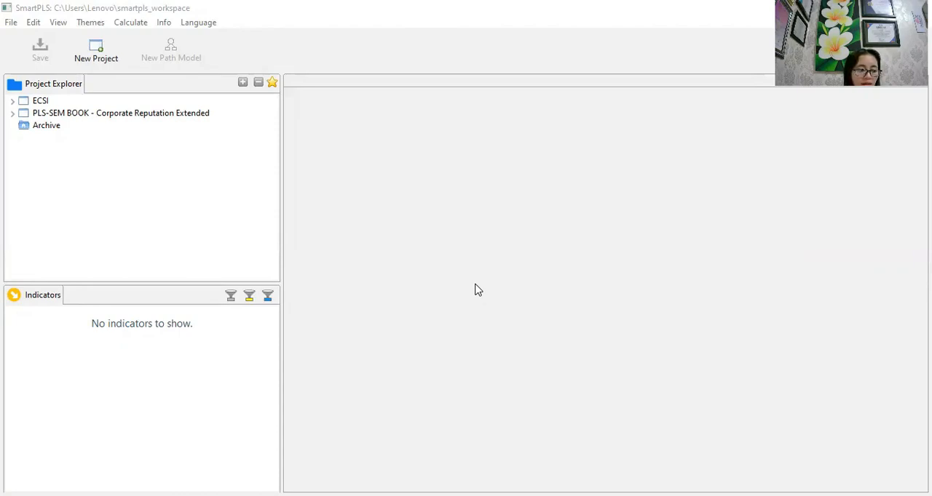
# - Create a new project named "project mediasi"
pyautogui.click(100, 56)
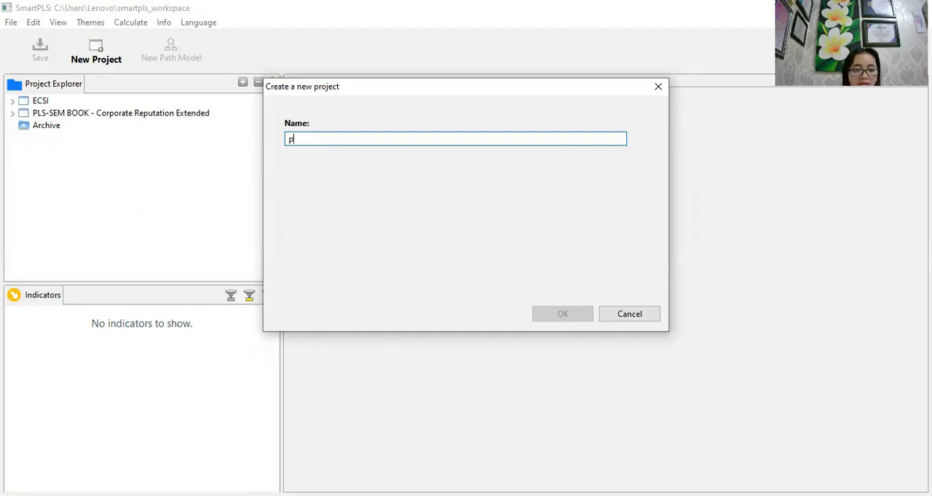
pyautogui.write('project mediasi')
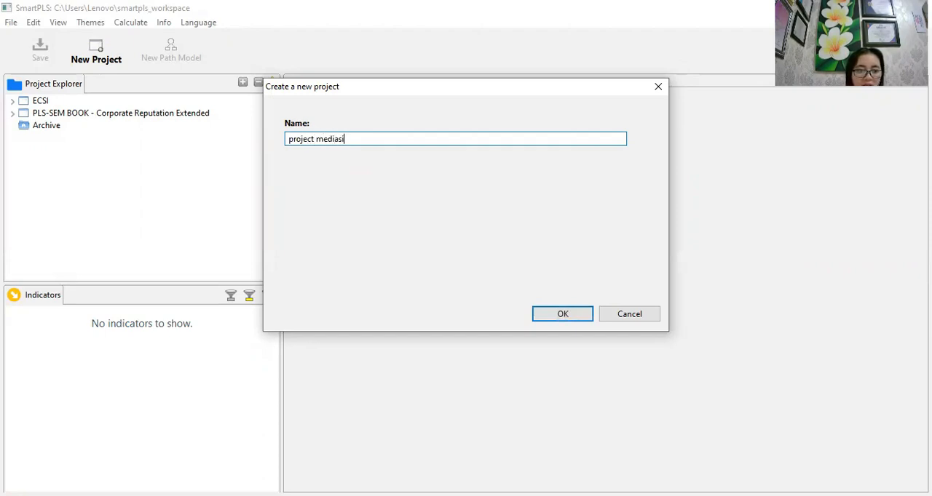
pyautogui.click(540, 321)
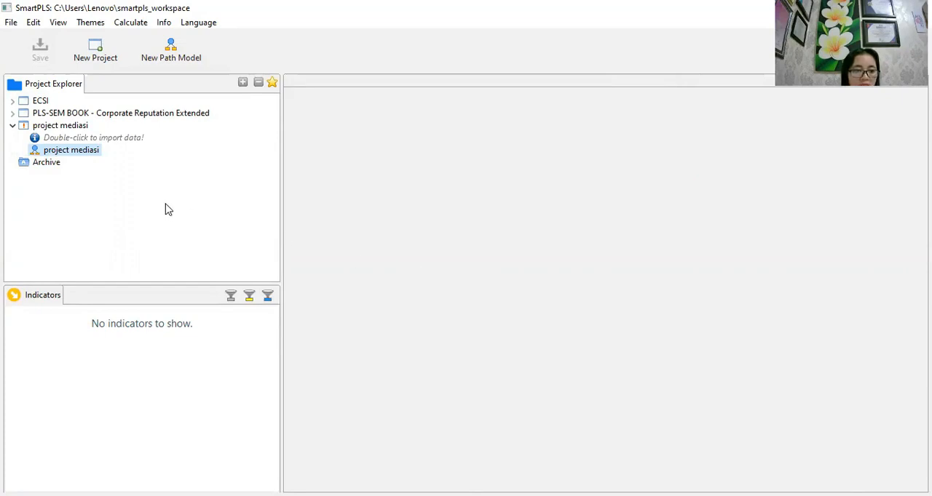
# - Import the data file "Contoh Data PLS Intervening (1)" from Downloads into project mediasi, keeping its name
pyautogui.doubleClick(113, 157)
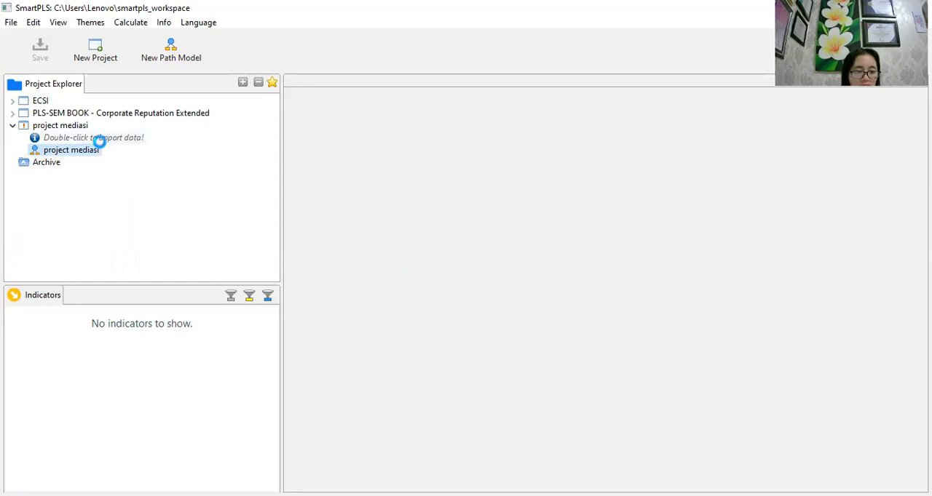
pyautogui.doubleClick(99, 138)
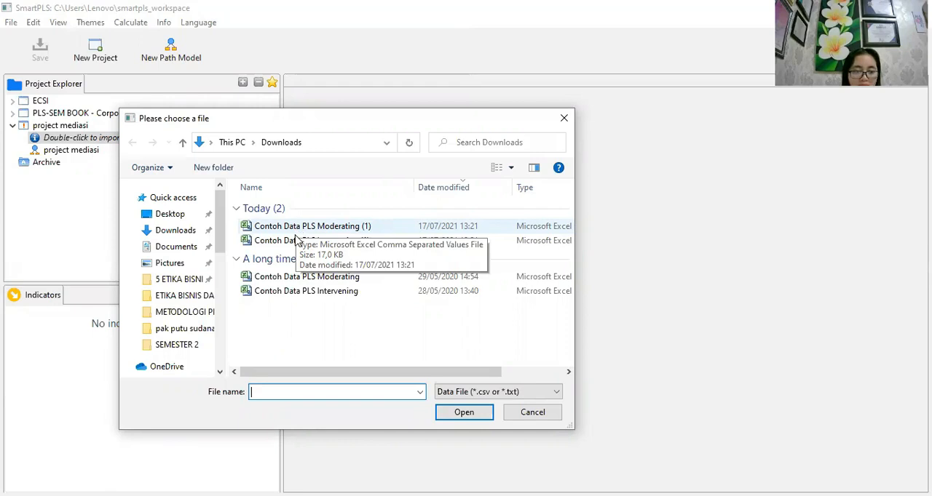
pyautogui.click(284, 241)
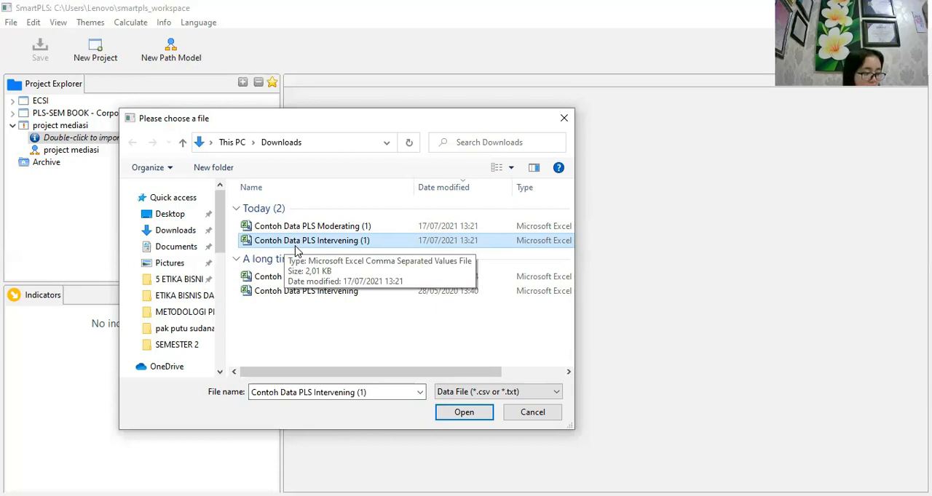
pyautogui.click(461, 413)
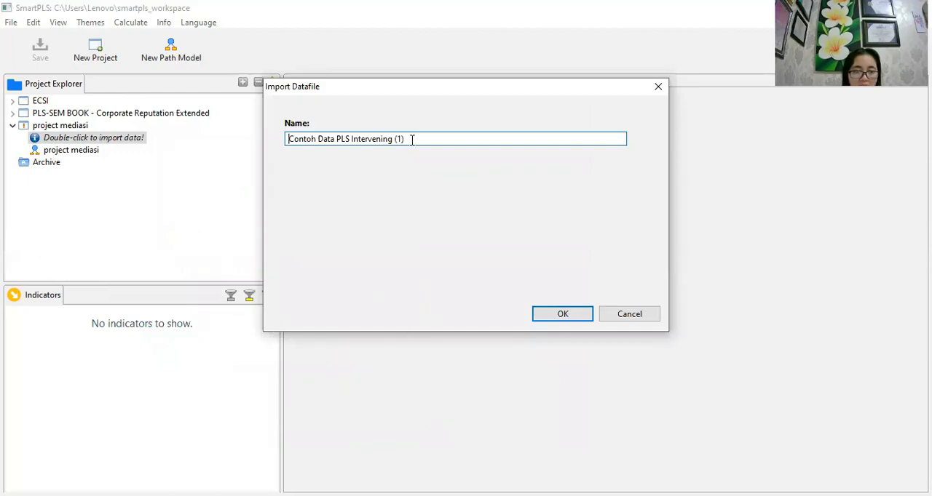
pyautogui.click(551, 316)
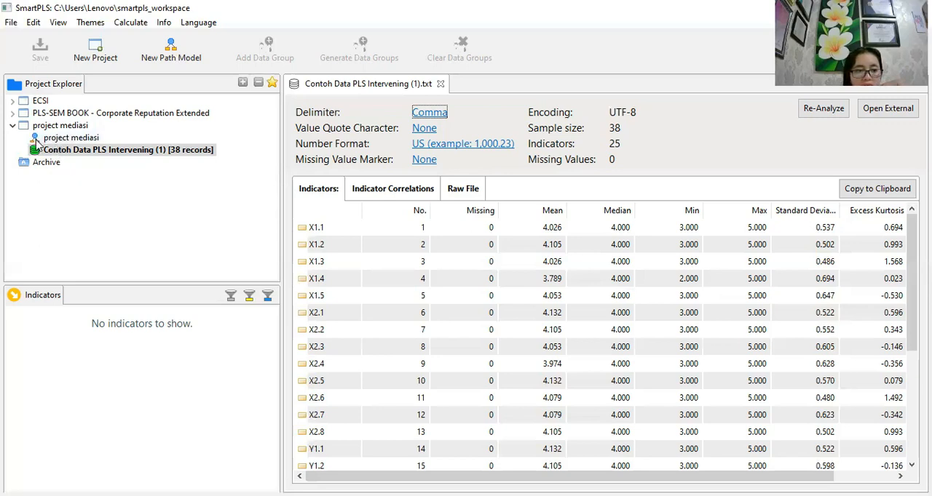
# - Open the project mediasi path model for editing
pyautogui.click(57, 140)
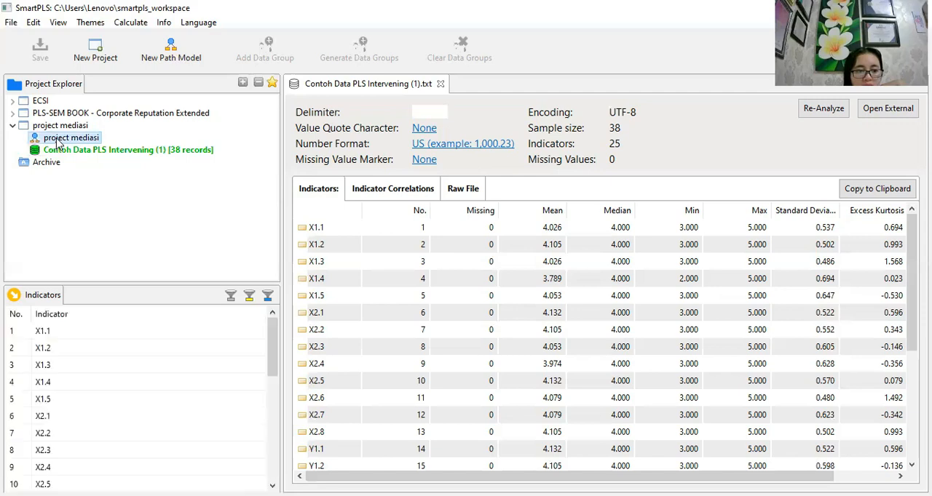
pyautogui.doubleClick(69, 144)
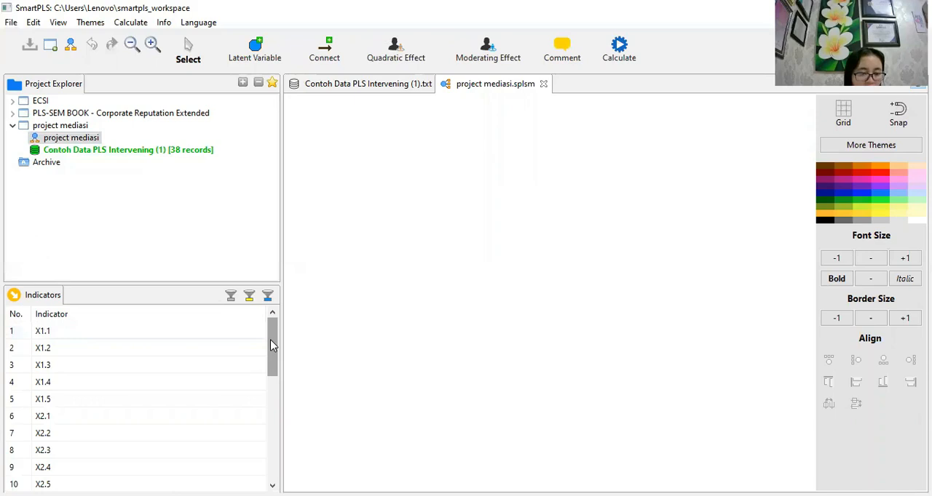
# - Look through the list of imported indicators to see which X1, X2, Y1 and Y2 items are available
pyautogui.moveTo(272, 352); pyautogui.dragTo(272, 357)
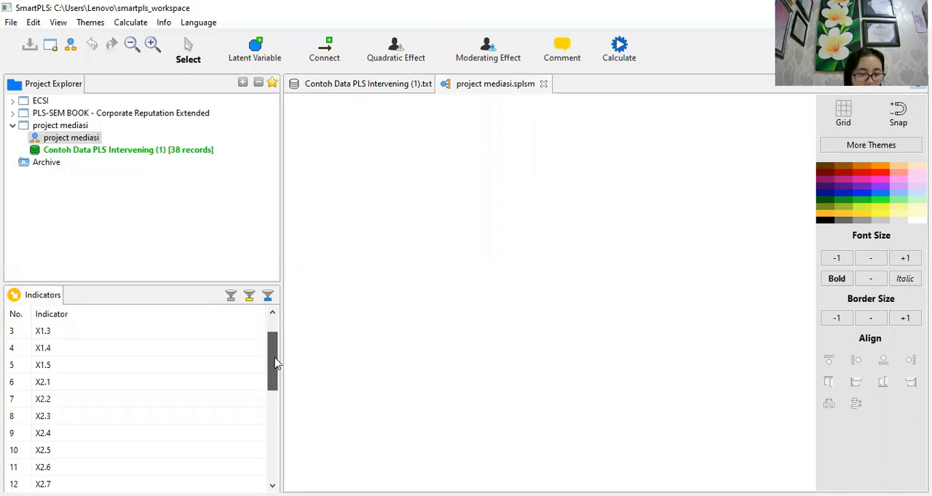
pyautogui.scroll(-2, 277, 372)
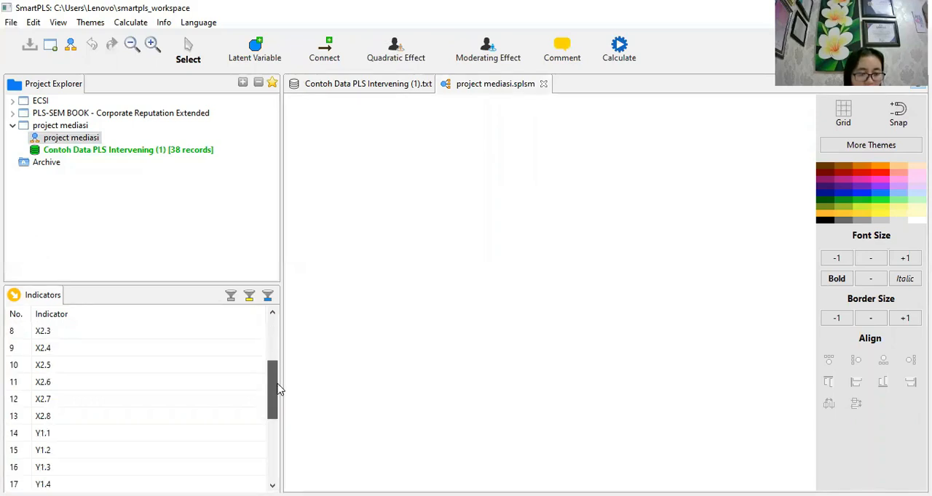
pyautogui.scroll(1, 279, 385)
pyautogui.scroll(-2, 282, 419)
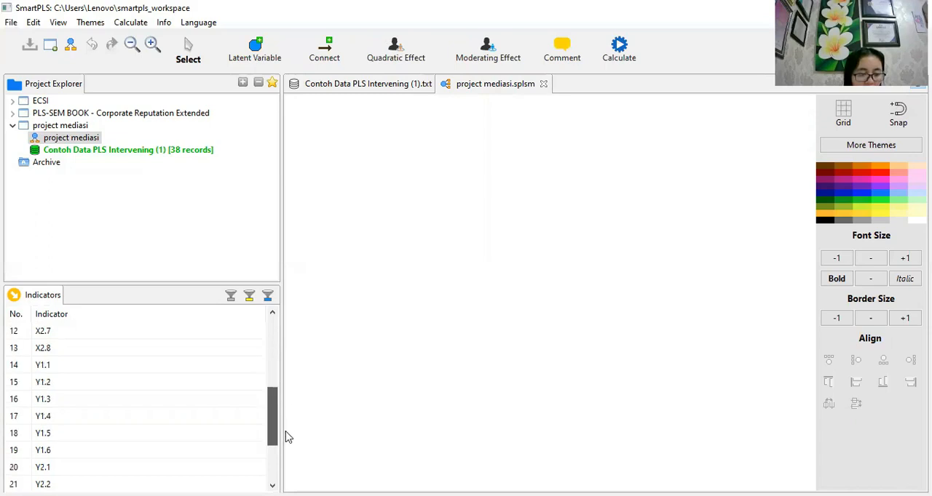
pyautogui.scroll(-2, 293, 436)
pyautogui.scroll(6, 298, 349)
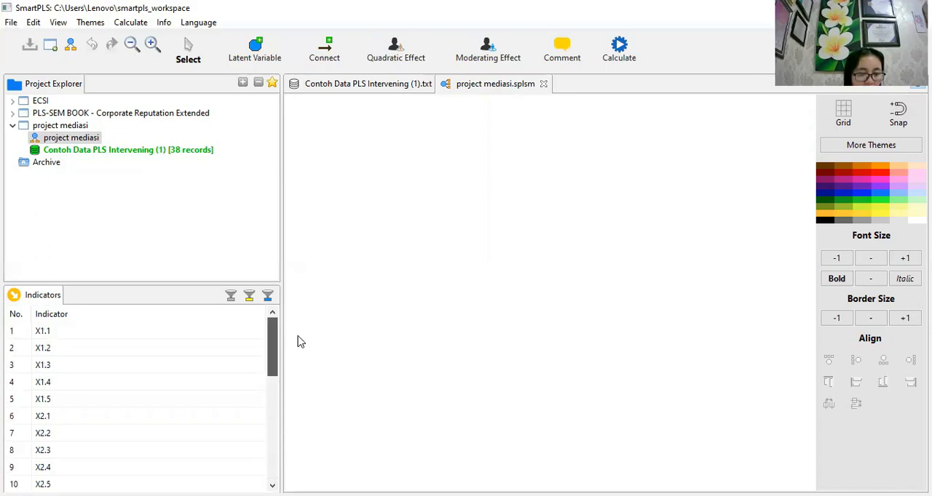
pyautogui.click(130, 354)
pyautogui.click(45, 418)
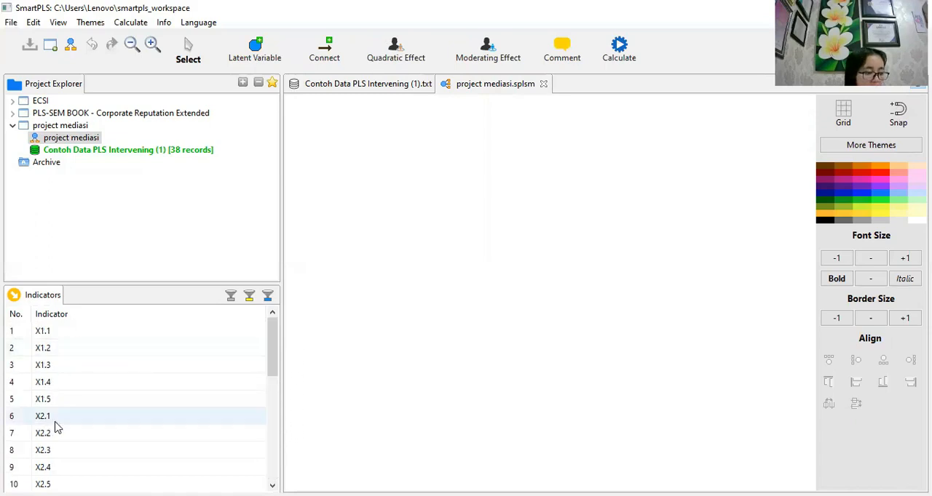
pyautogui.click(263, 357)
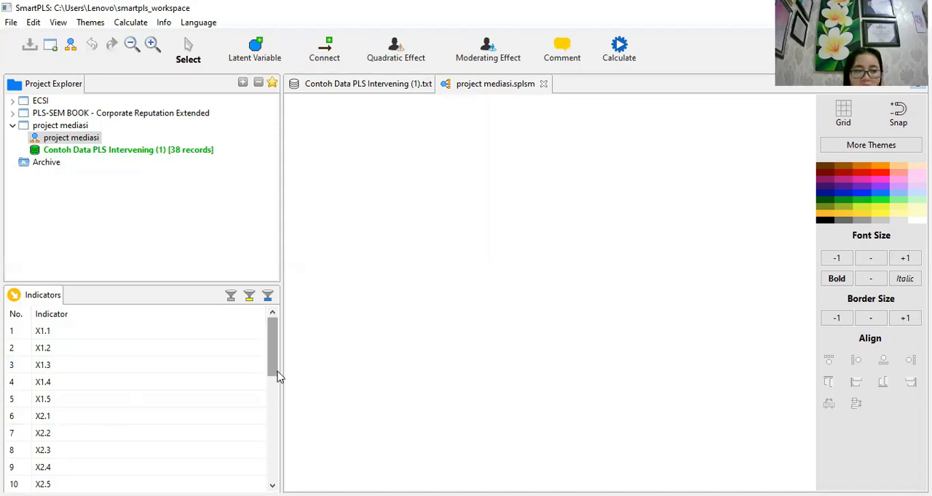
# - Add a latent variable to the empty model canvas from the indicators X1.1 through X1.5
pyautogui.click(65, 334)
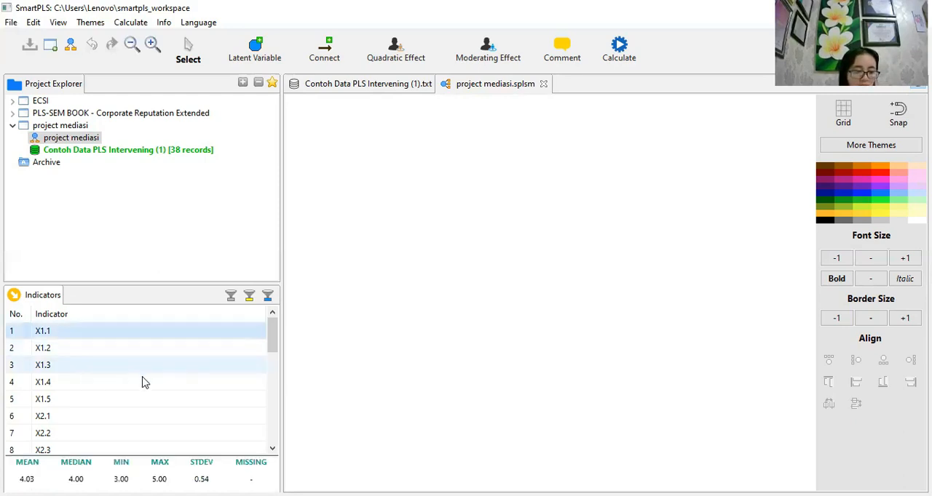
pyautogui.scroll(-6, 179, 389)
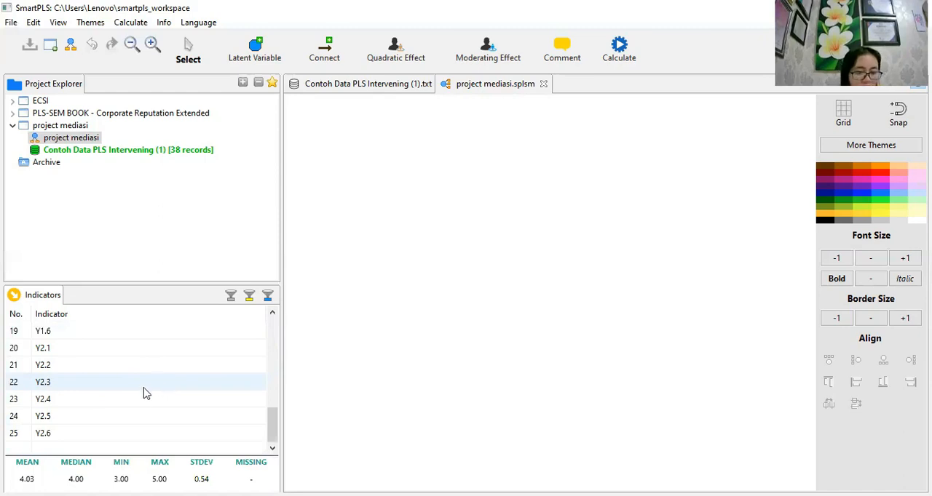
pyautogui.scroll(1, 105, 400)
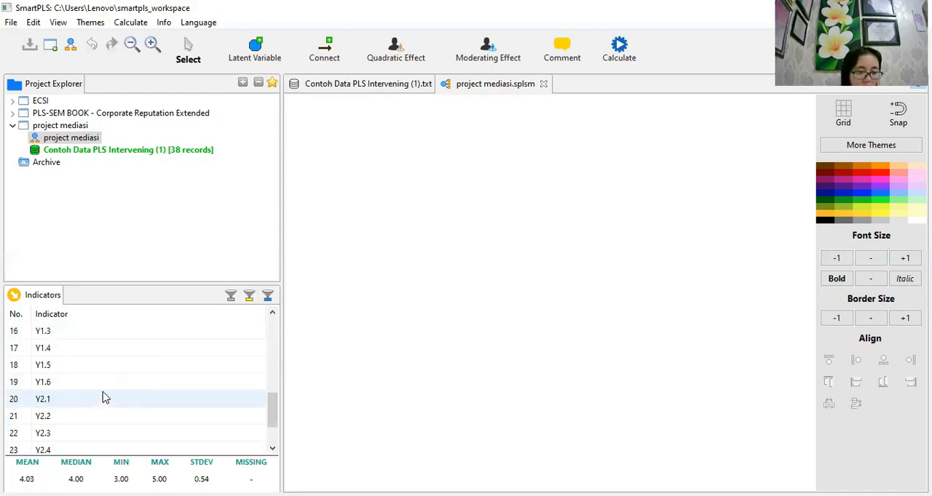
pyautogui.scroll(2, 105, 399)
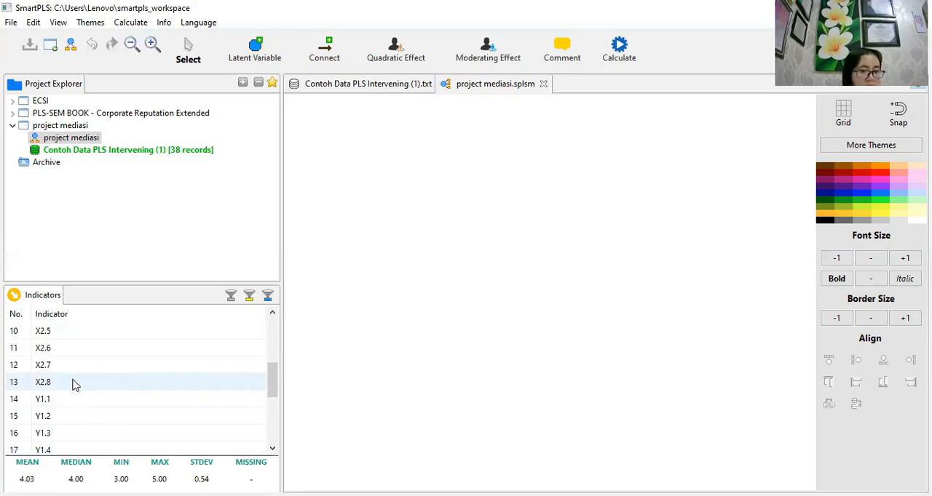
pyautogui.scroll(2, 78, 384)
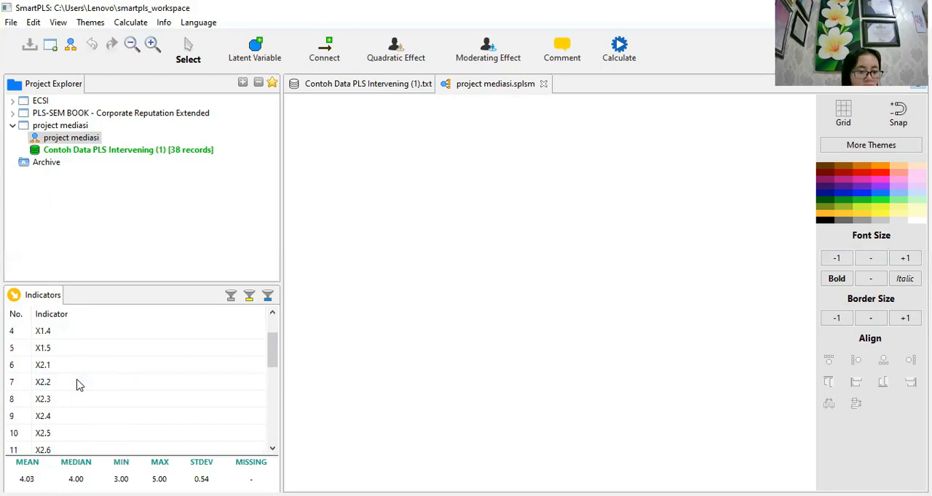
pyautogui.scroll(1, 78, 384)
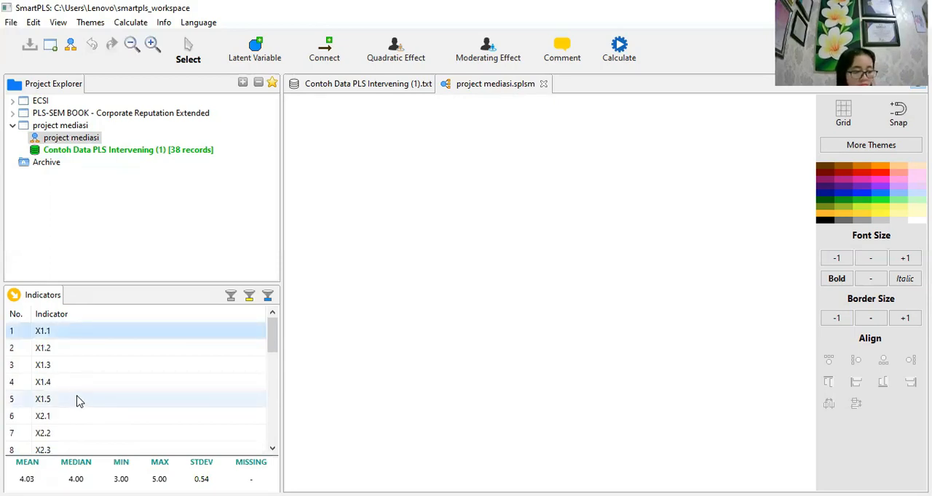
pyautogui.keyDown('shift'); pyautogui.click(78, 401); pyautogui.keyUp('shift')
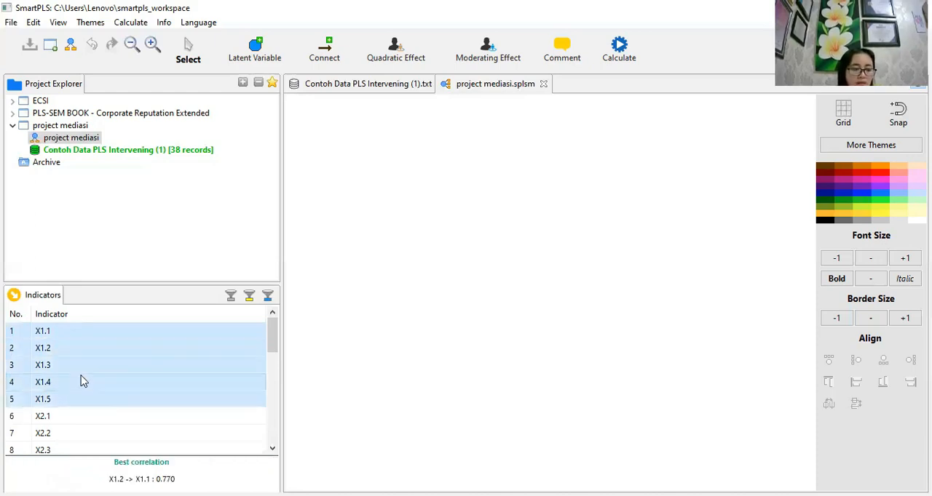
pyautogui.moveTo(83, 381); pyautogui.dragTo(372, 218)
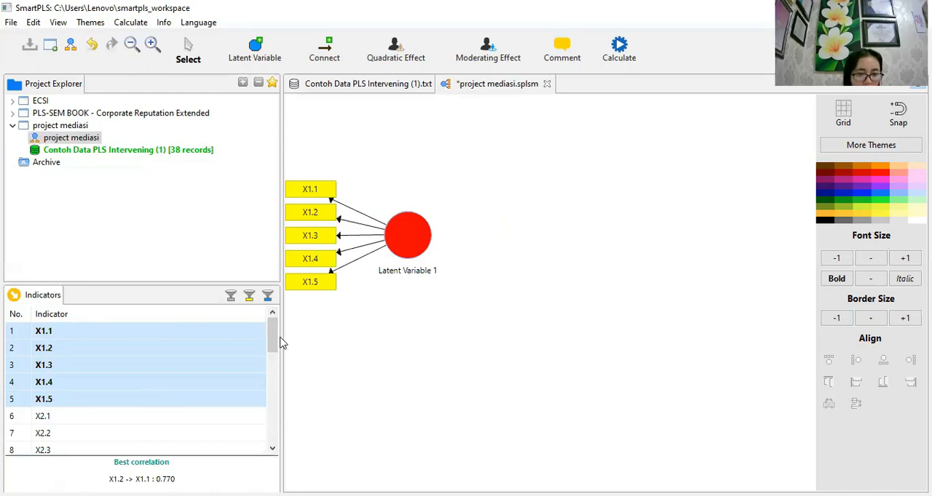
# - Add a second latent variable below the X1 construct from the indicators X2.1 through X2.8
pyautogui.moveTo(275, 339); pyautogui.dragTo(277, 353)
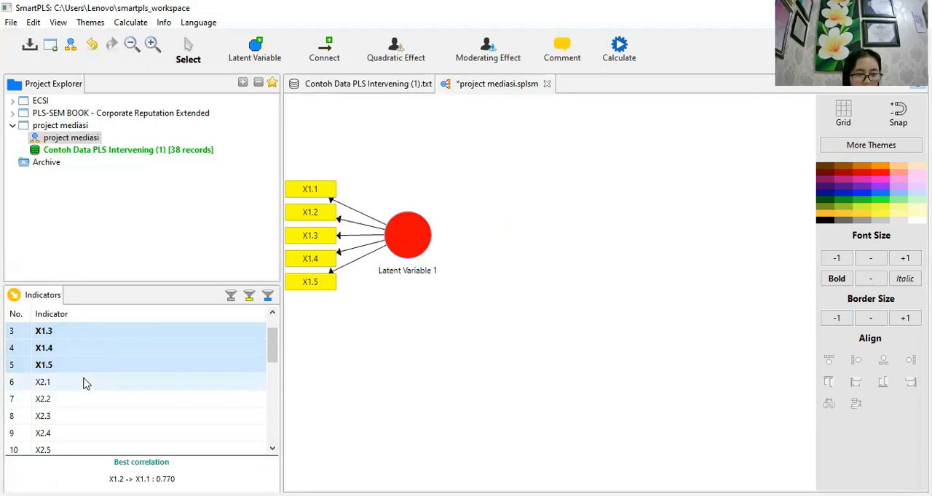
pyautogui.click(195, 376)
pyautogui.scroll(-1, 272, 360)
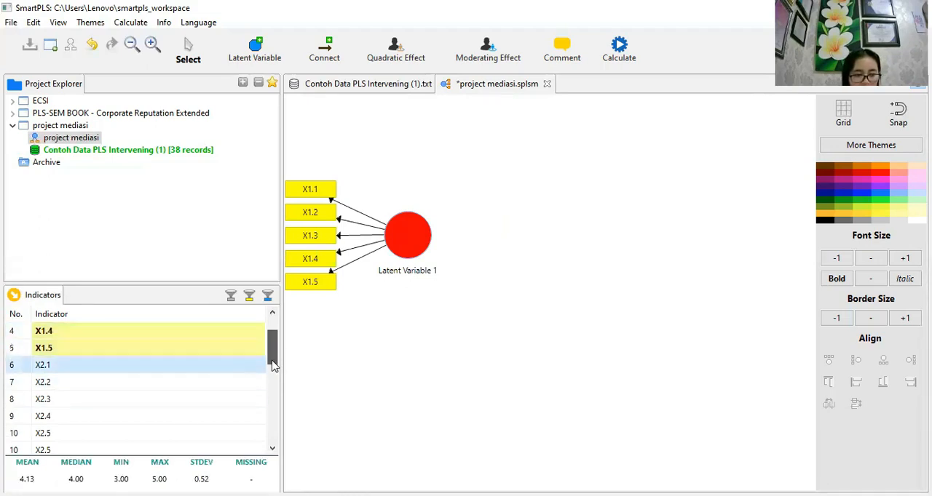
pyautogui.scroll(-2, 272, 368)
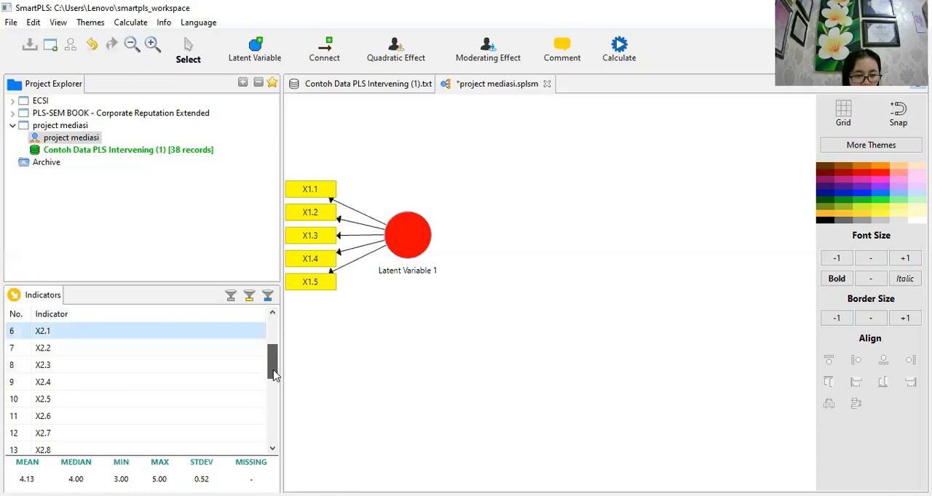
pyautogui.scroll(-1, 273, 374)
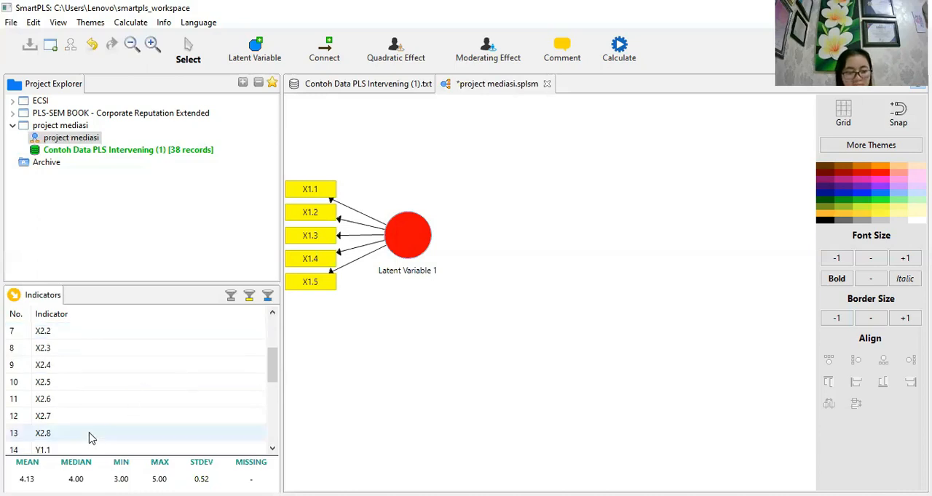
pyautogui.click(77, 404)
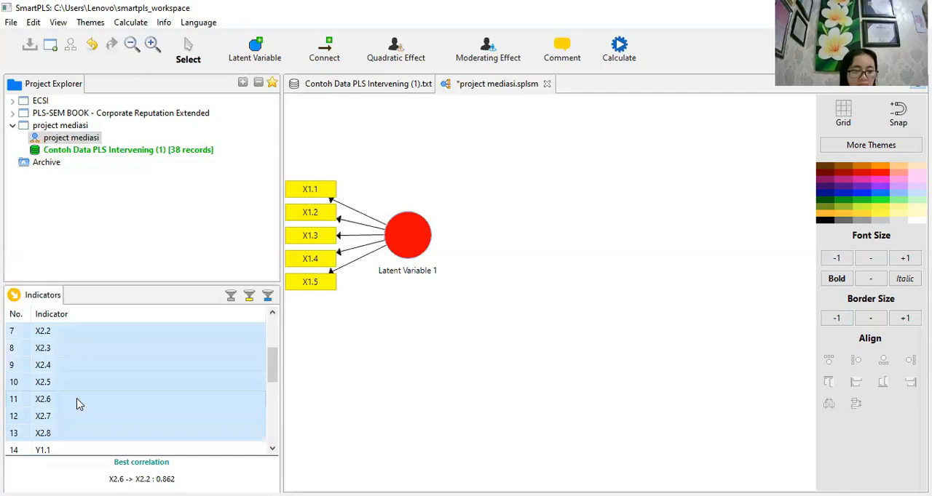
pyautogui.moveTo(79, 405); pyautogui.dragTo(378, 434)
pyautogui.moveTo(812, 305); pyautogui.dragTo(318, 188)
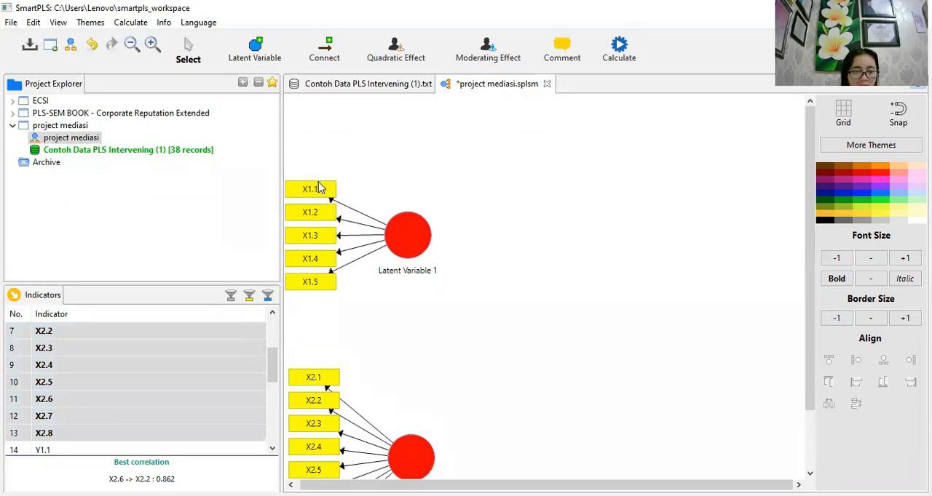
pyautogui.click(318, 188)
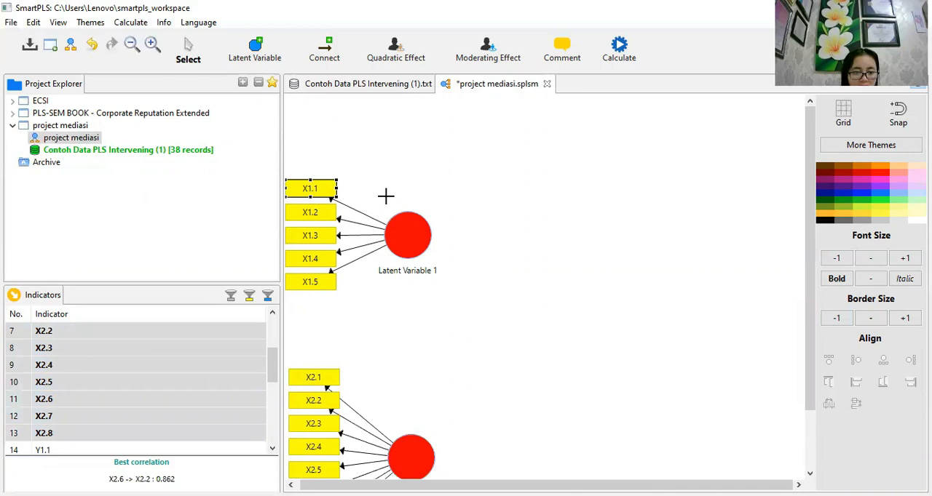
pyautogui.click(444, 191)
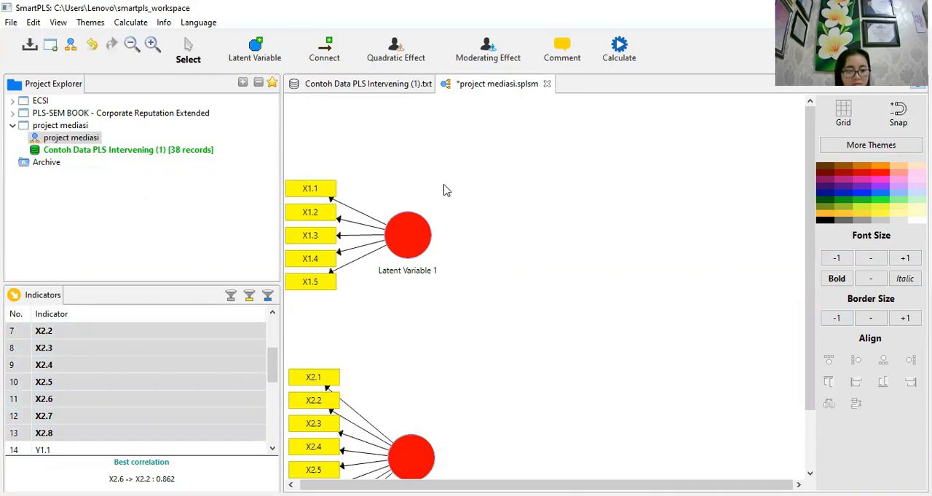
pyautogui.hotkey('ctrl', 'z')
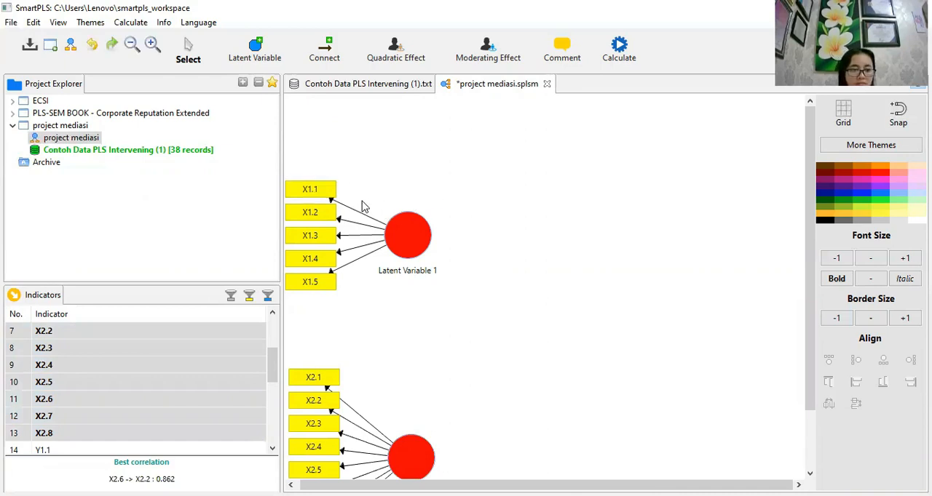
pyautogui.hotkey('ctrl', 'z')
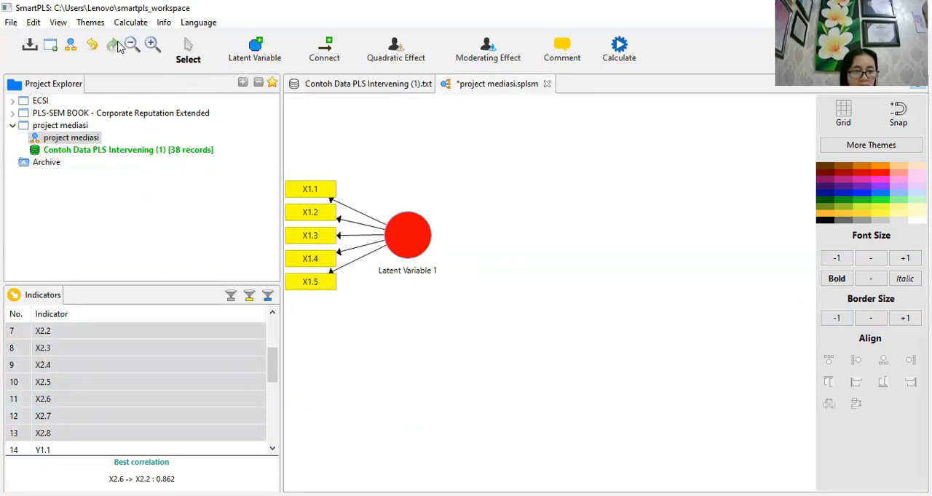
pyautogui.click(116, 45)
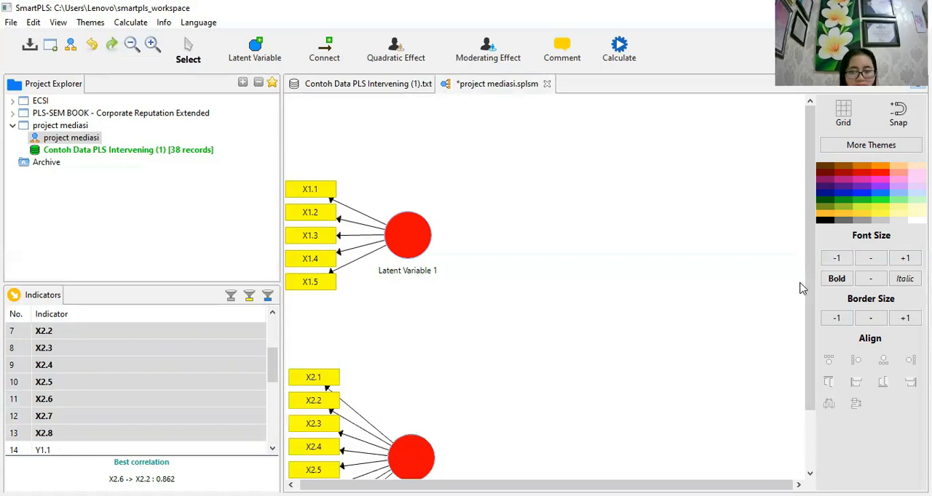
# - Move the X1 and X2 constructs up on the canvas, with the X1 construct directly above the X2 construct
pyautogui.scroll(-1, 801, 291)
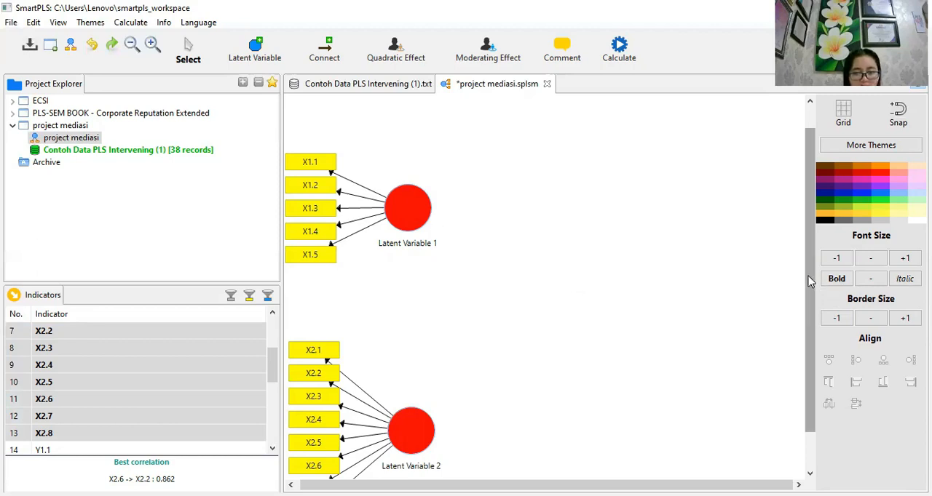
pyautogui.scroll(1, 817, 246)
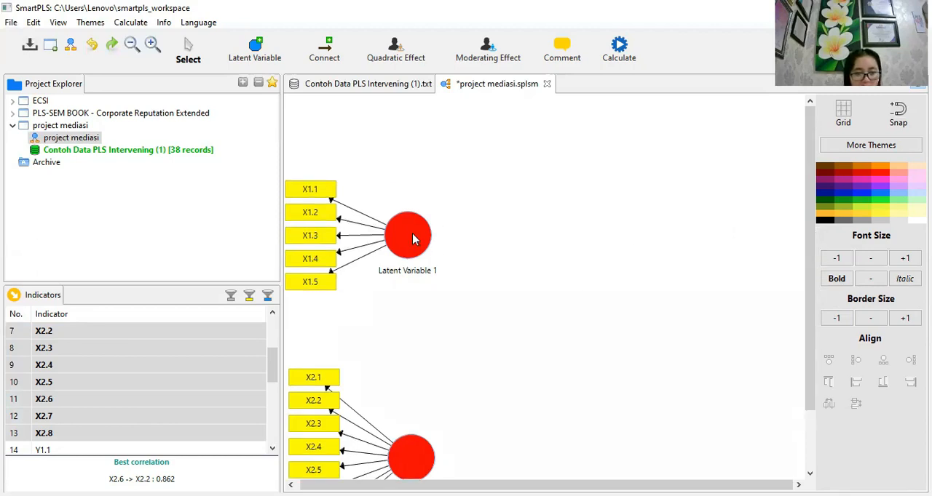
pyautogui.moveTo(418, 215); pyautogui.dragTo(421, 172)
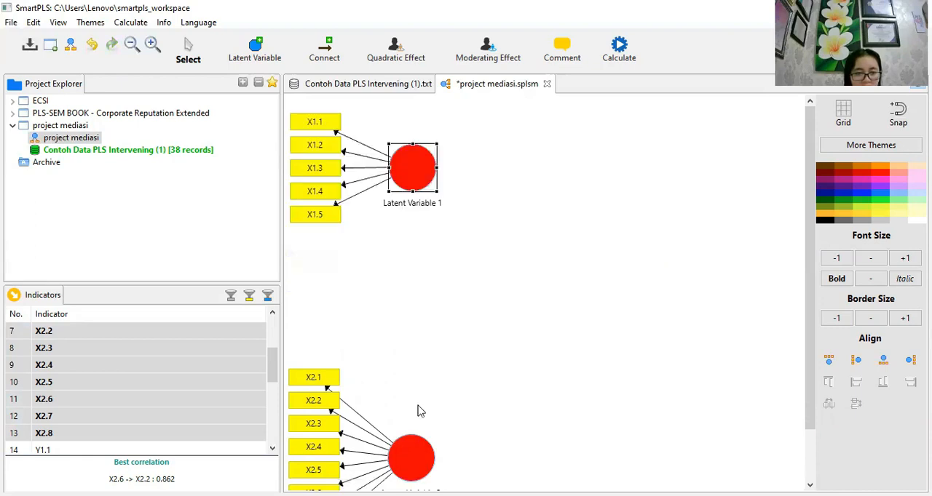
pyautogui.moveTo(419, 439); pyautogui.dragTo(419, 351)
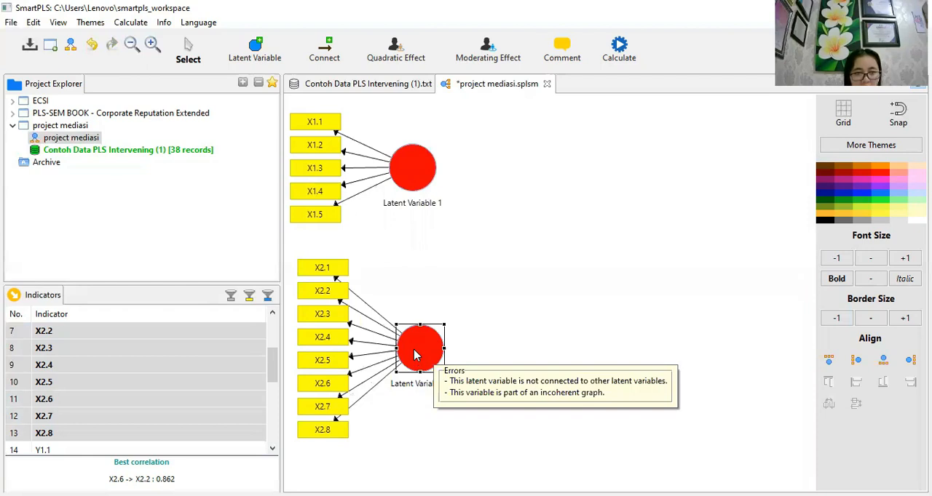
pyautogui.click(430, 174)
pyautogui.moveTo(433, 174); pyautogui.dragTo(454, 186)
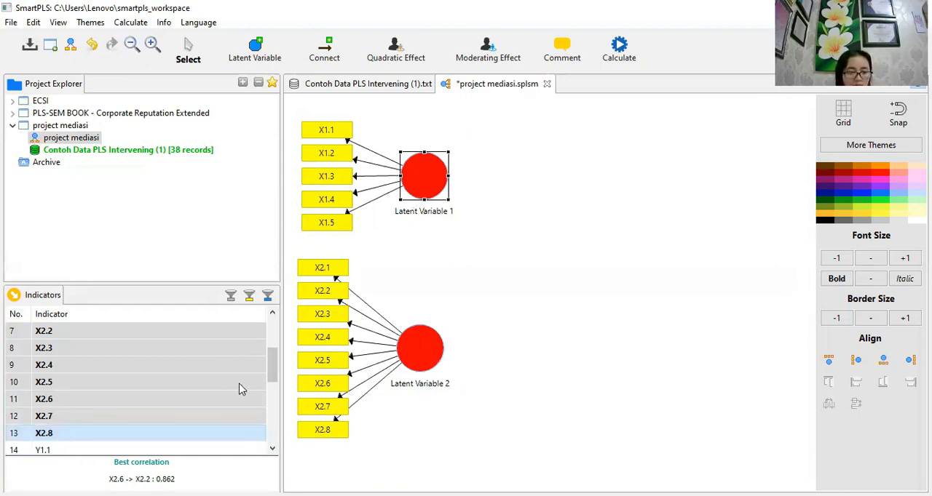
# - Add a third latent variable from the indicators Y1.1 through Y1.6 and place it to the right, between the X1 and X2 constructs' heights
pyautogui.scroll(-3, 276, 400)
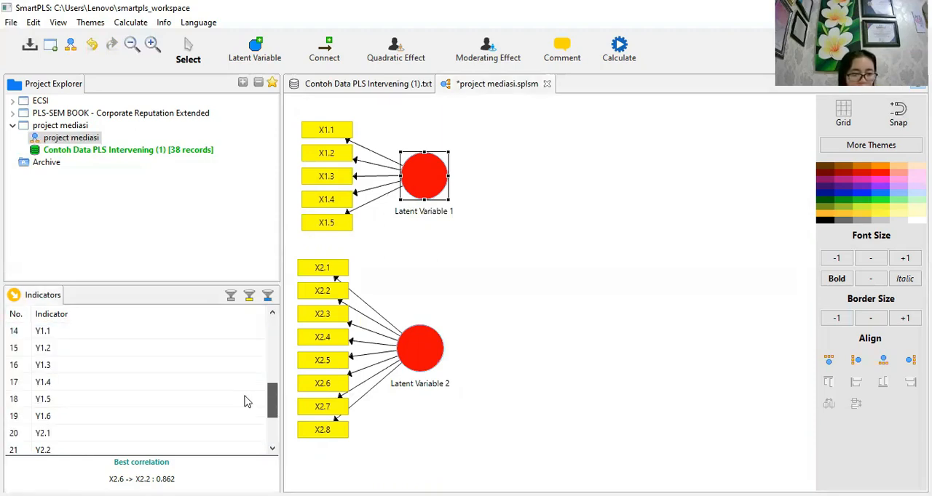
pyautogui.click(85, 331)
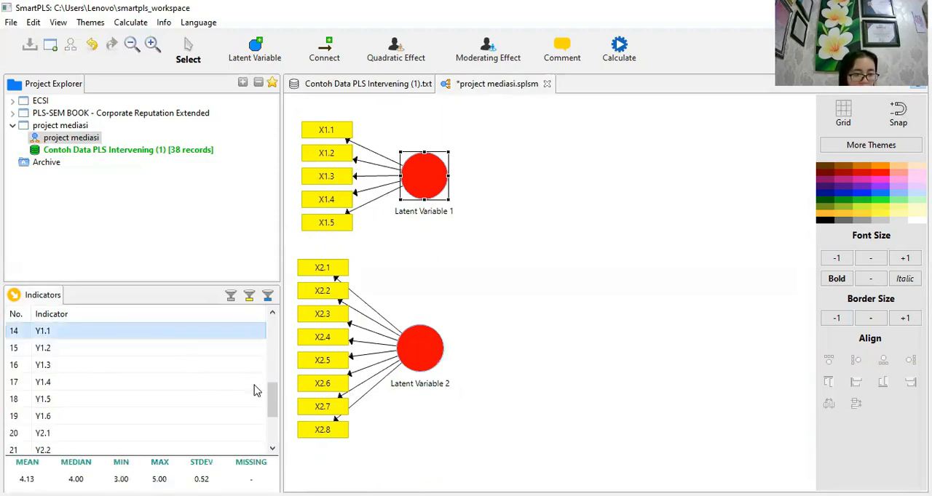
pyautogui.keyDown('shift'); pyautogui.click(61, 421); pyautogui.keyUp('shift')
pyautogui.moveTo(62, 422); pyautogui.dragTo(561, 309)
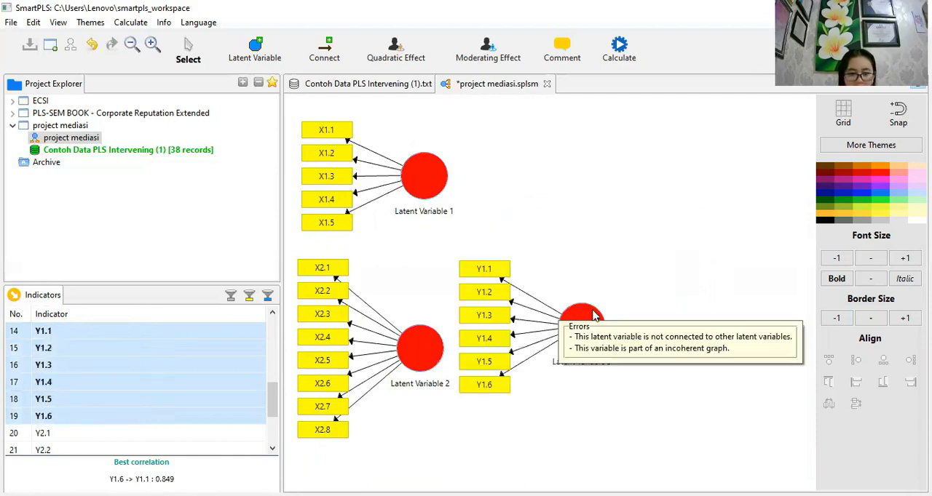
pyautogui.moveTo(590, 329); pyautogui.dragTo(599, 289)
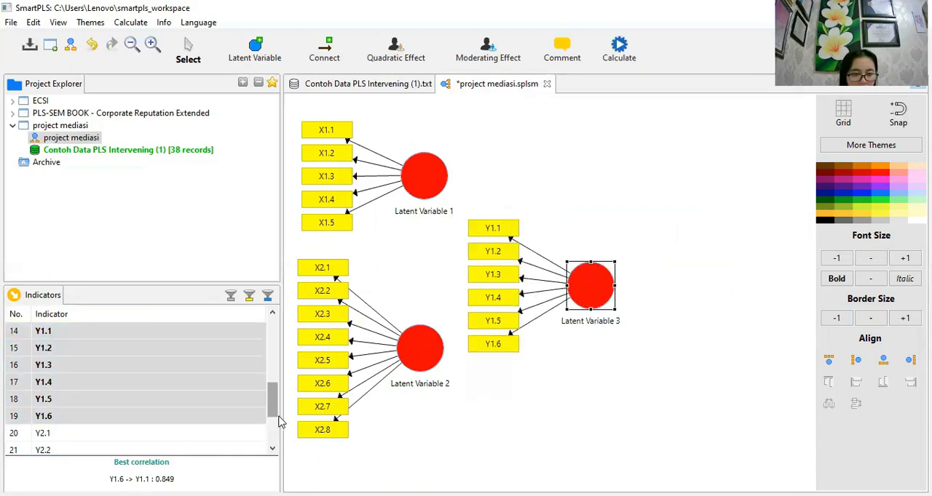
# - Add a fourth latent variable to the right of the Y1 construct from the indicators Y2.1 through Y2.6
pyautogui.scroll(-2, 271, 429)
pyautogui.scroll(-1, 73, 368)
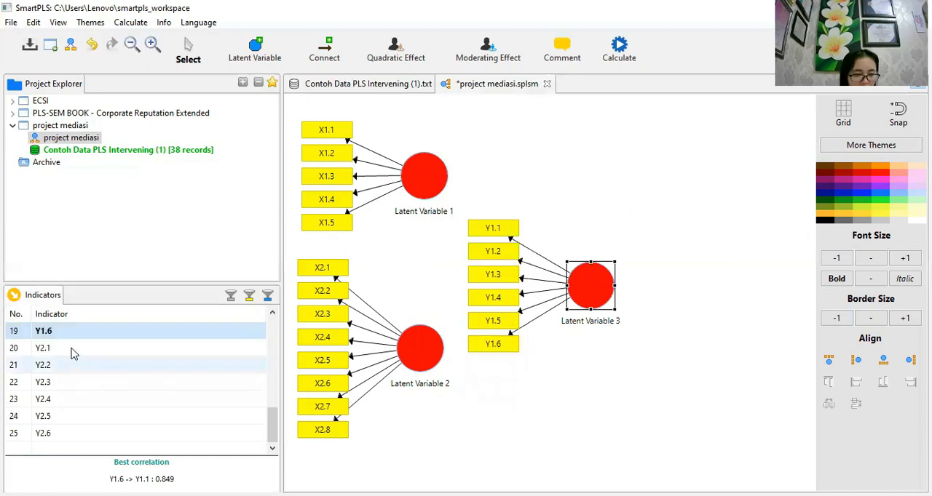
pyautogui.click(60, 433)
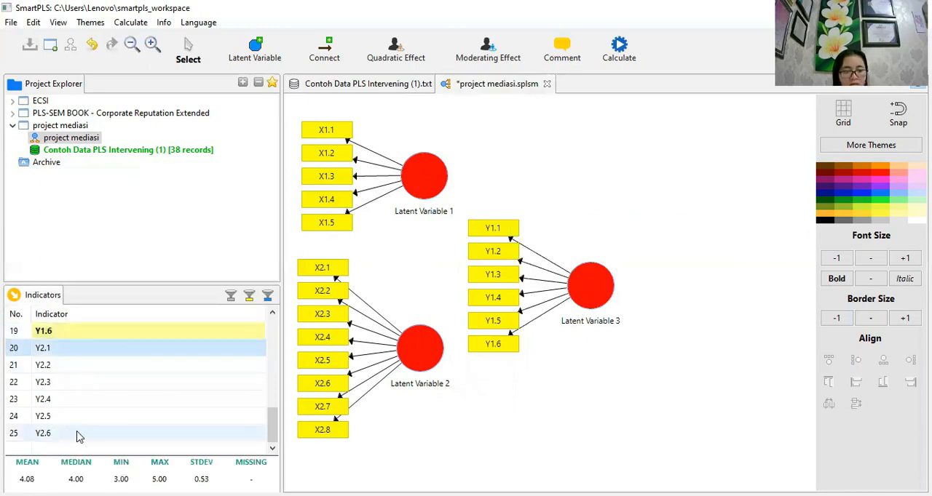
pyautogui.keyDown('shift'); pyautogui.click(79, 434); pyautogui.keyUp('shift')
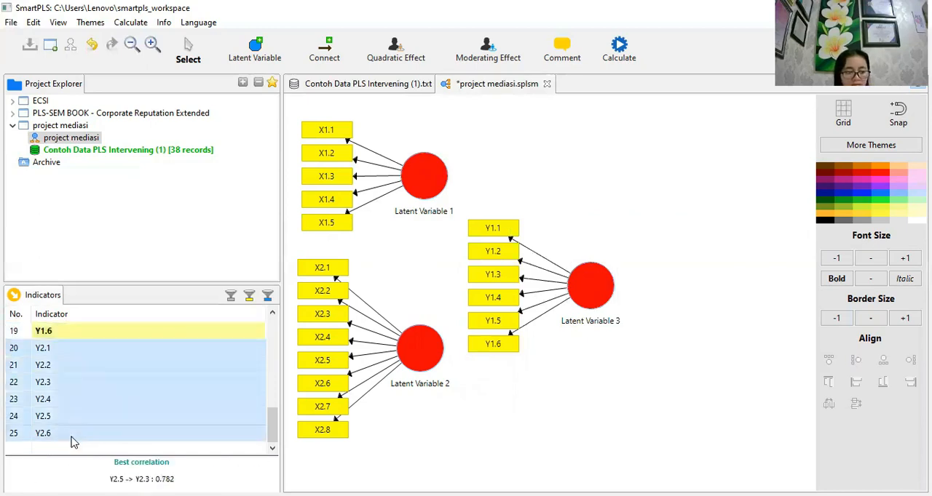
pyautogui.moveTo(90, 405); pyautogui.dragTo(711, 314)
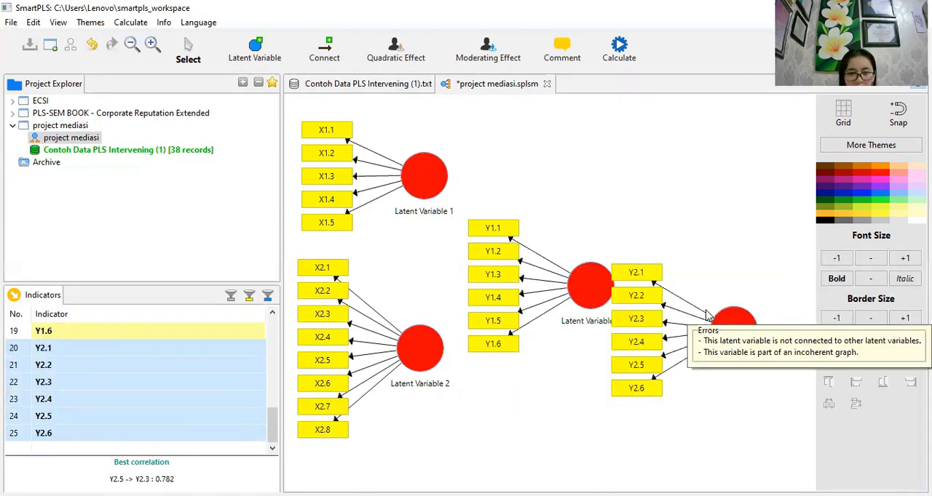
# - Space the Y1 and Y2 constructs apart so they no longer overlap and sit at roughly the same height
pyautogui.click(572, 294)
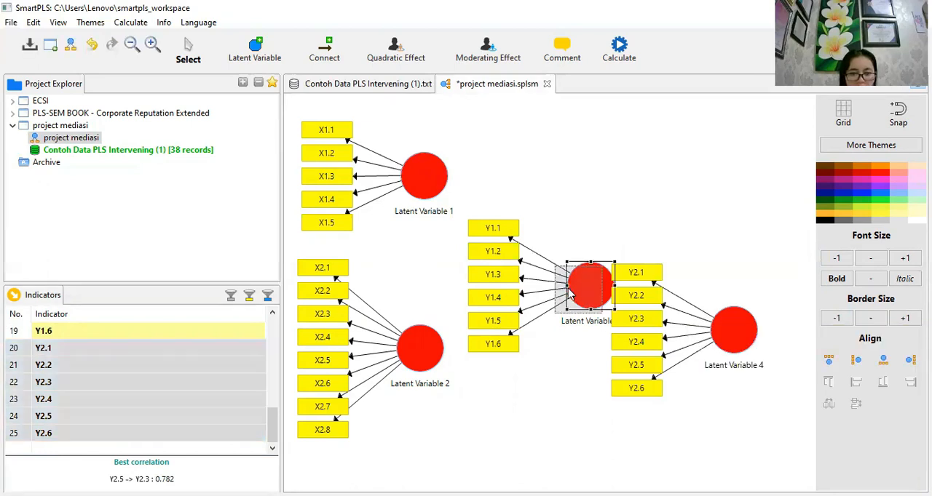
pyautogui.moveTo(572, 294); pyautogui.dragTo(572, 294)
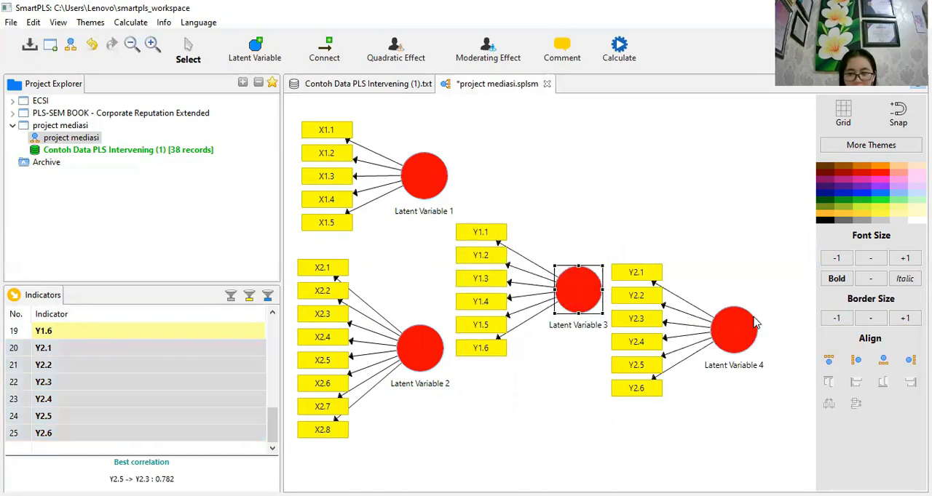
pyautogui.click(754, 324)
pyautogui.moveTo(737, 322); pyautogui.dragTo(754, 290)
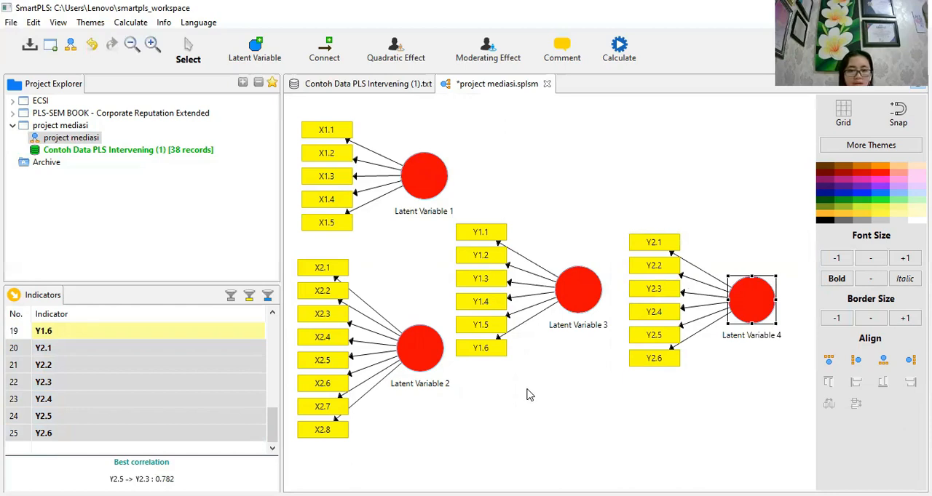
# - Rename the latent variable measured by X1.1 through X1.5 as X1
pyautogui.moveTo(414, 208)
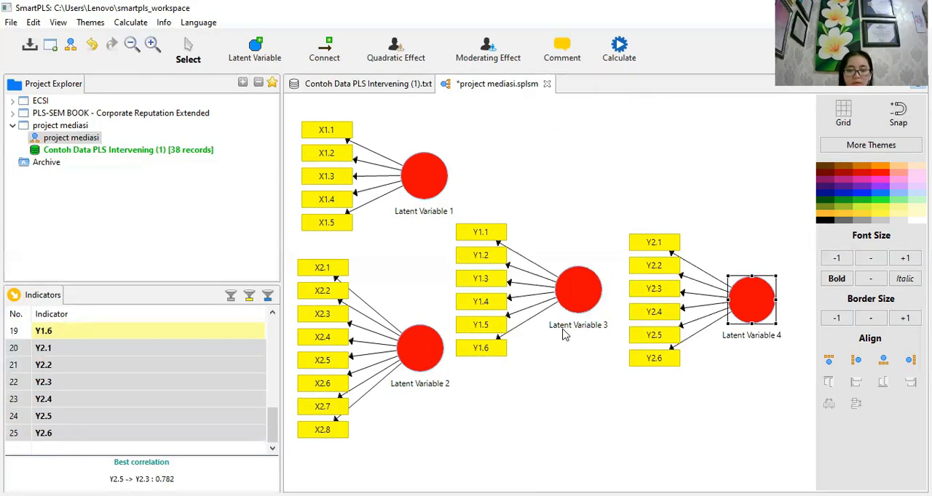
pyautogui.moveTo(565, 334)
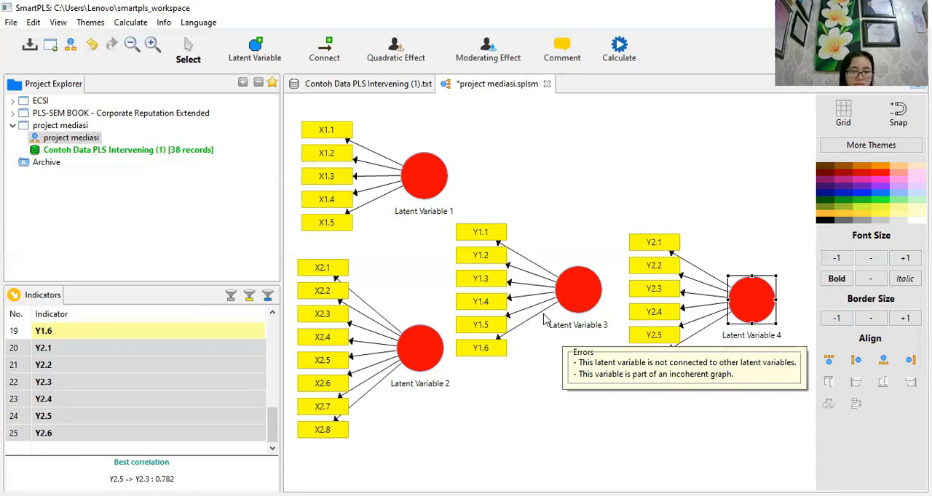
pyautogui.rightClick(429, 193)
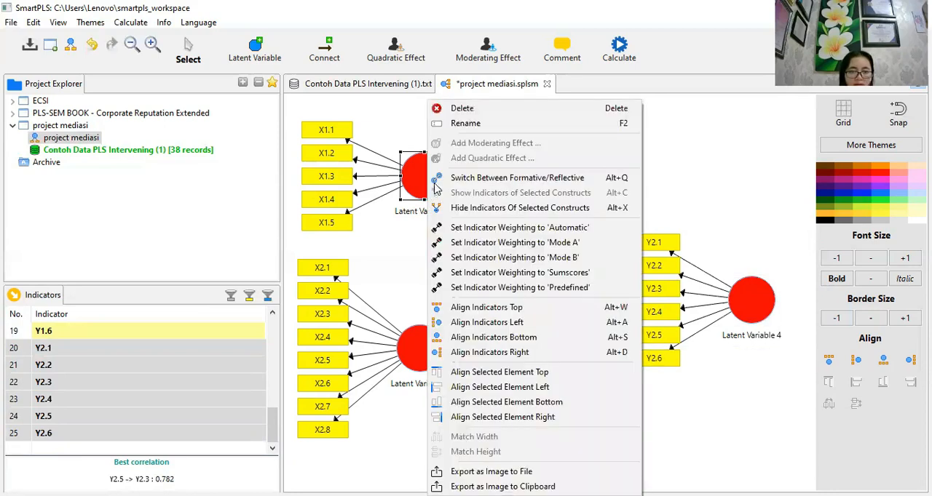
pyautogui.click(463, 125)
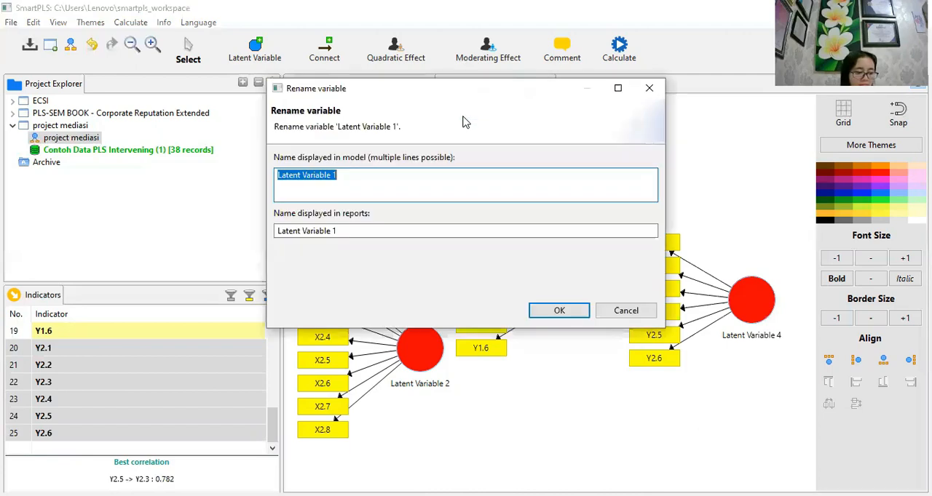
pyautogui.press('BackSpace')
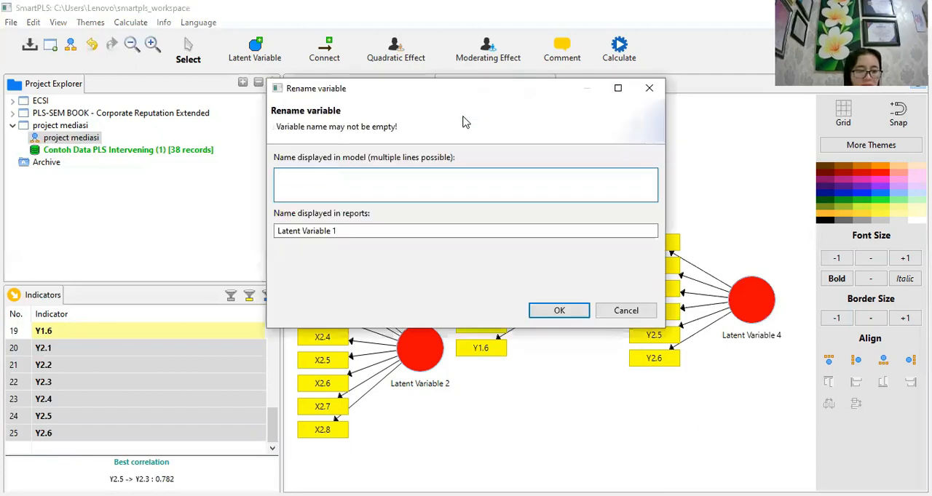
pyautogui.write('x')
pyautogui.press('BackSpace')
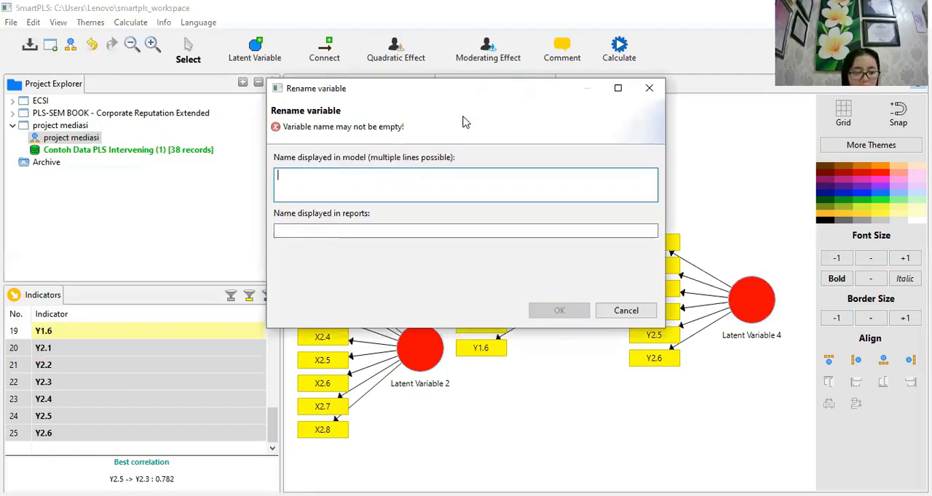
pyautogui.write('X1')
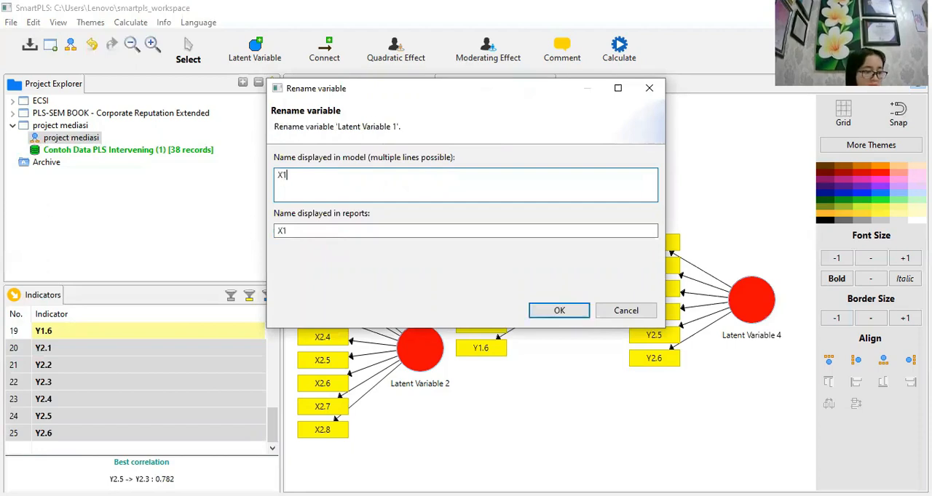
pyautogui.click(556, 311)
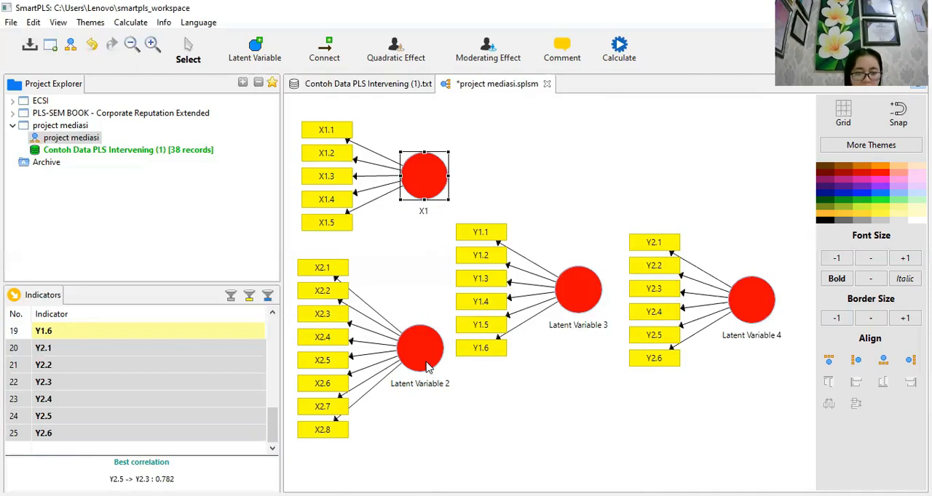
# - Rename the latent variable measured by X2.1 through X2.8 as X2
pyautogui.rightClick(428, 368)
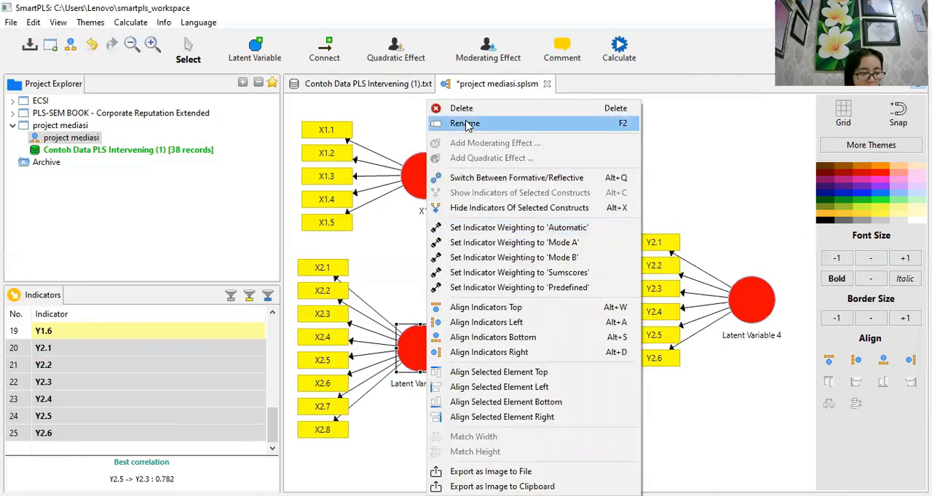
pyautogui.click(465, 124)
pyautogui.write('X')
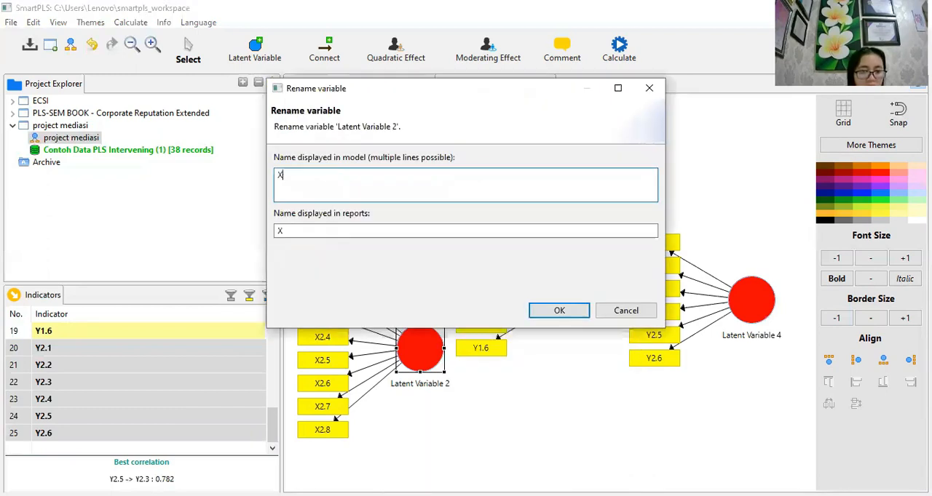
pyautogui.write('2')
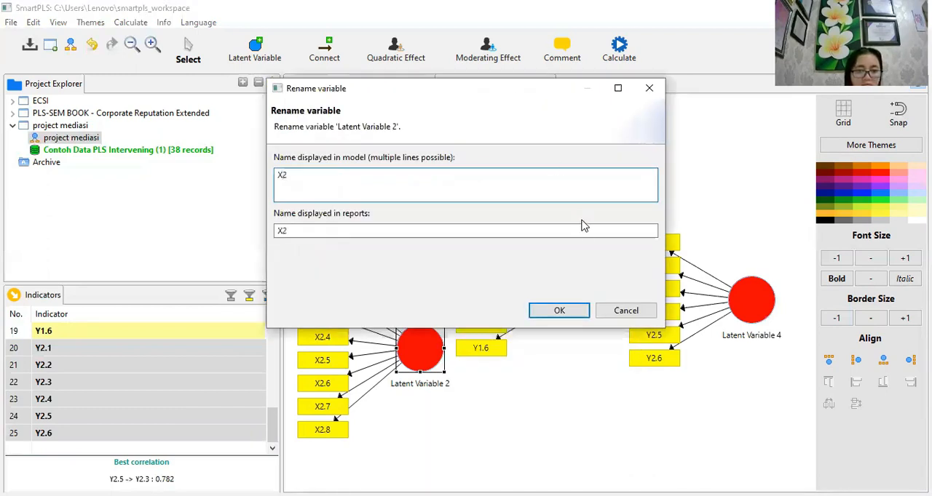
pyautogui.click(557, 311)
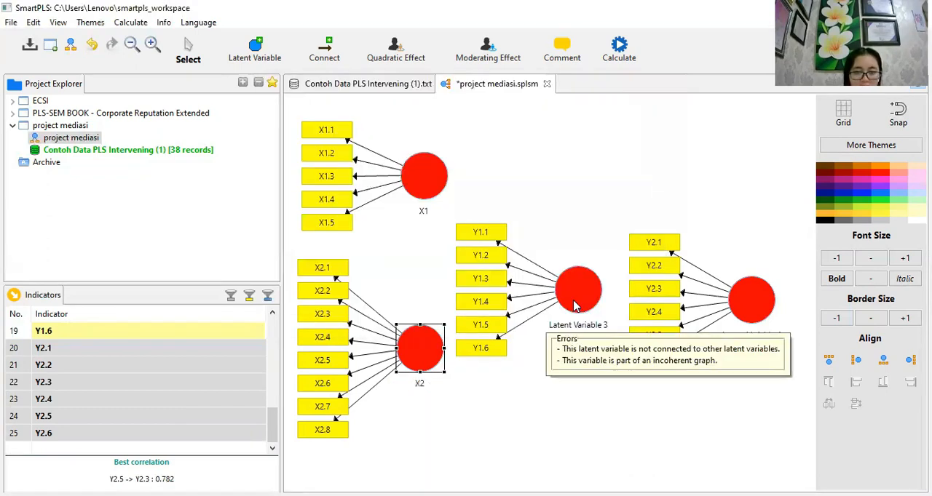
# - Rename the latent variable measured by Y1.1 through Y1.6 as Y1
pyautogui.click(575, 304)
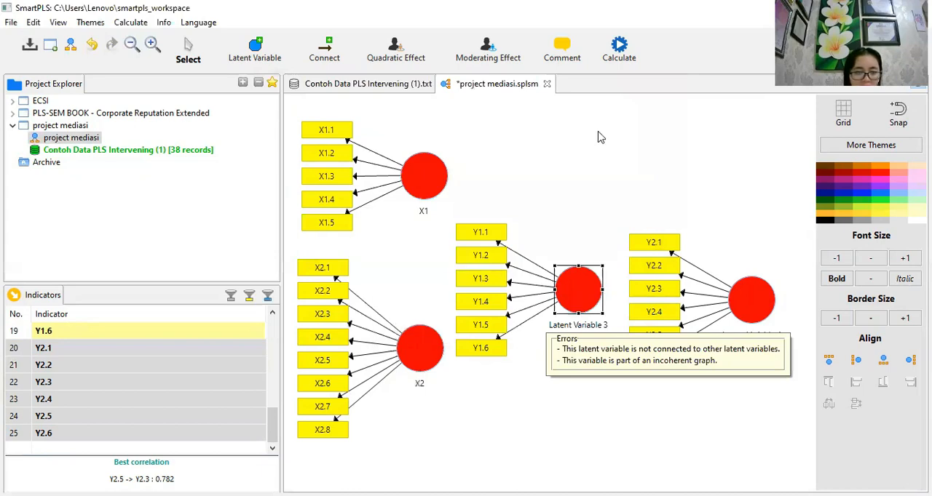
pyautogui.rightClick(601, 130)
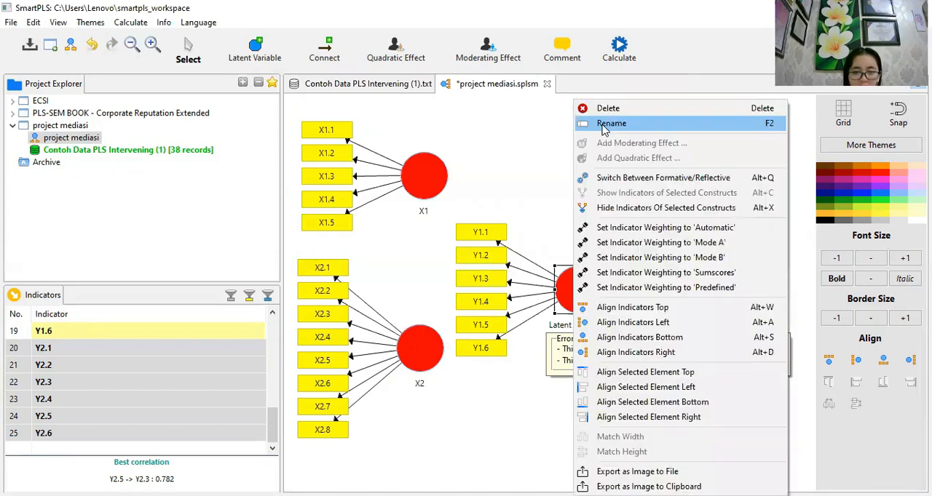
pyautogui.click(608, 124)
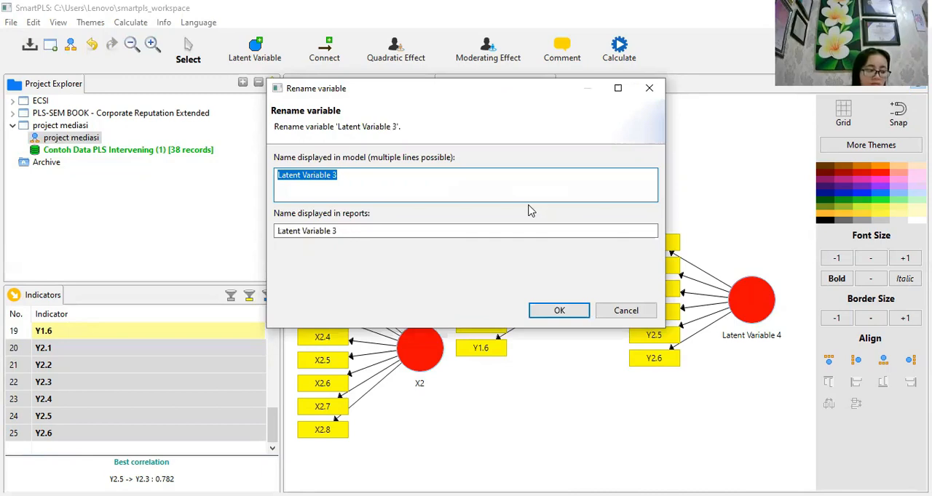
pyautogui.write('Y')
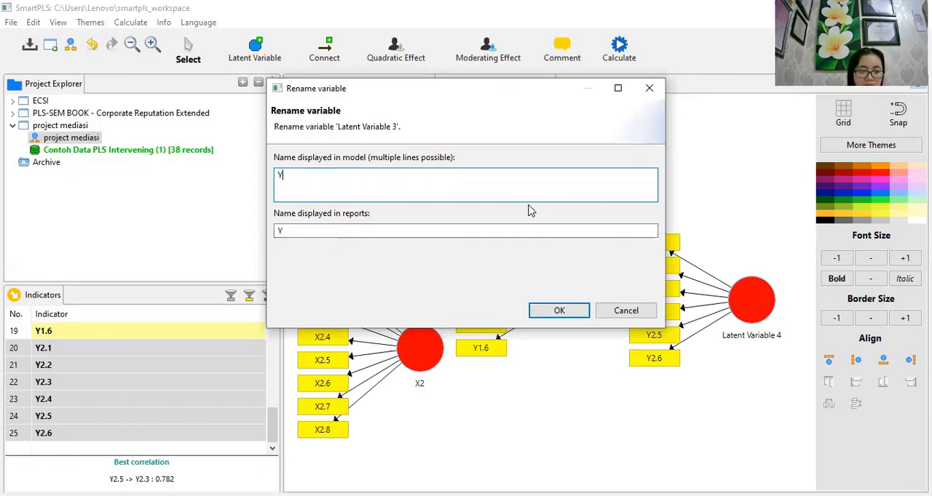
pyautogui.write('1')
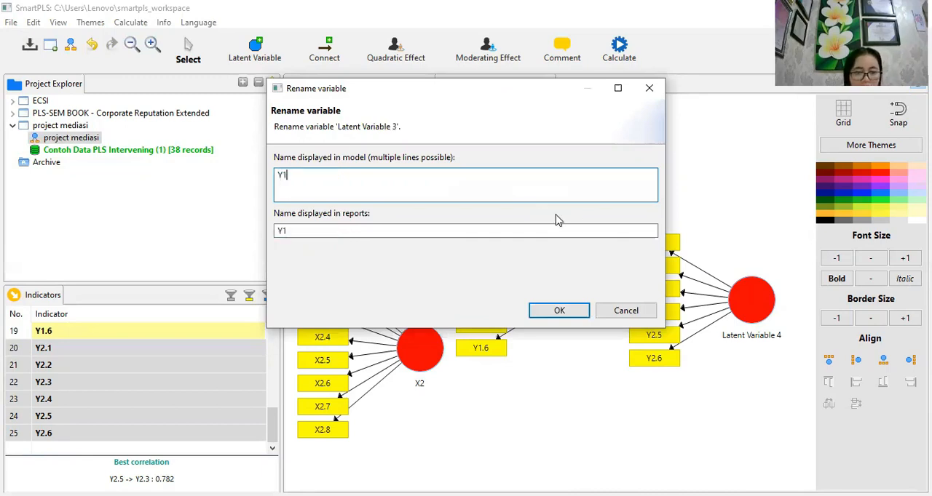
pyautogui.click(559, 312)
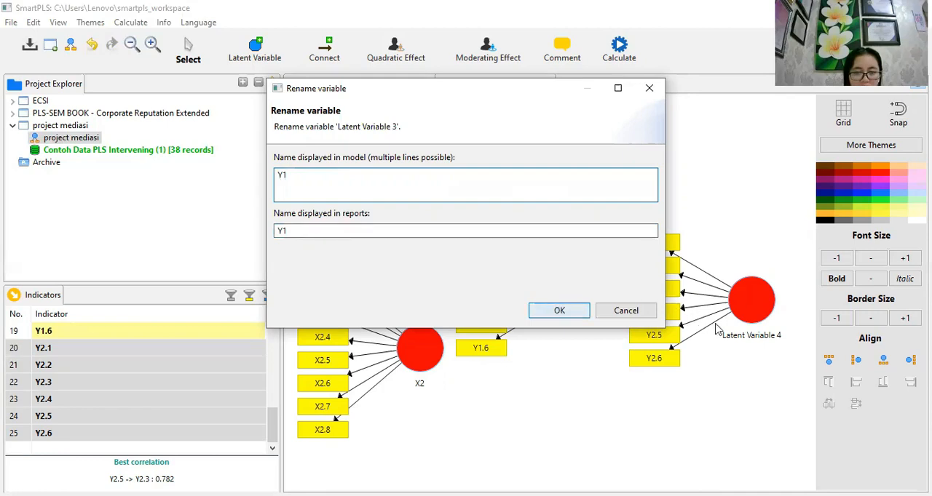
# - Rename the latent variable measured by Y2.1 through Y2.6 as Y2
pyautogui.rightClick(752, 310)
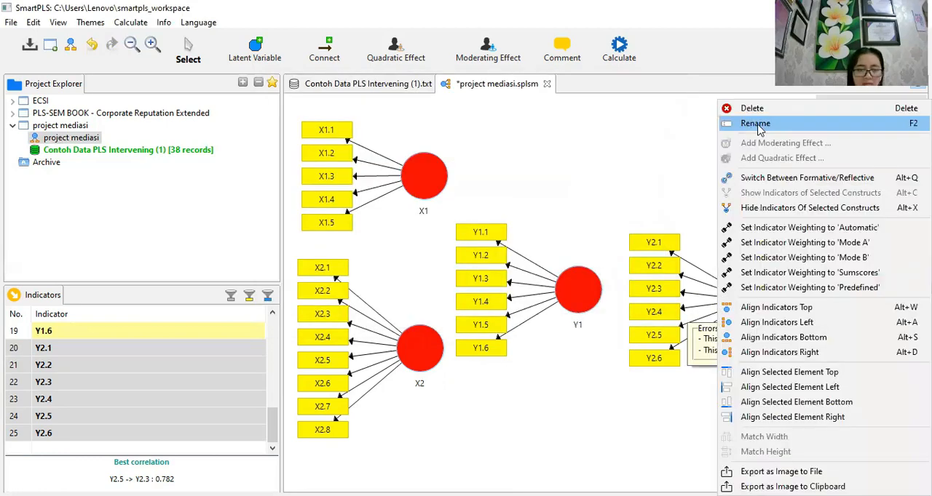
pyautogui.click(756, 125)
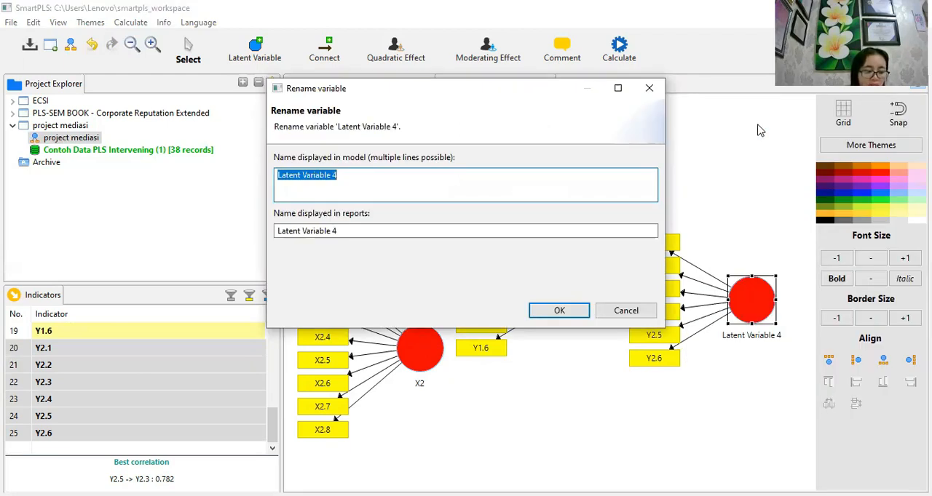
pyautogui.write('Y2')
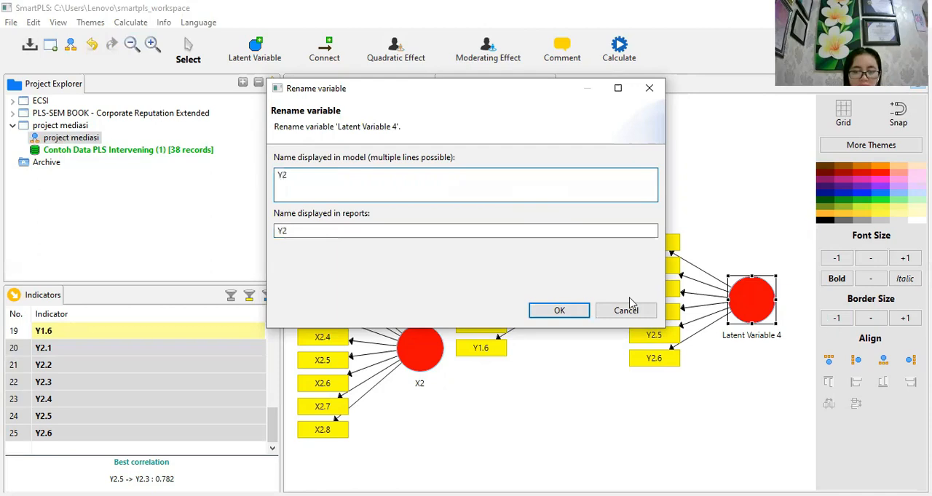
pyautogui.click(559, 311)
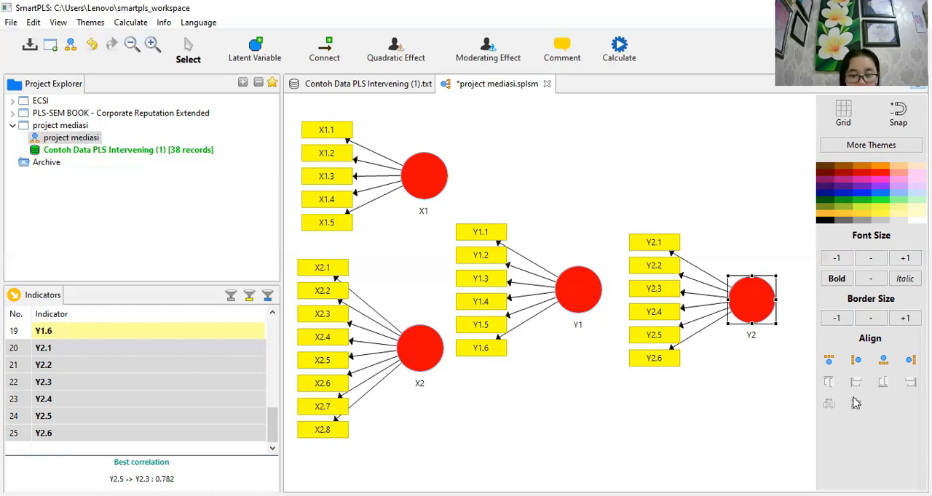
# - Align the indicators of the Y2 construct on its right side
pyautogui.moveTo(756, 303)
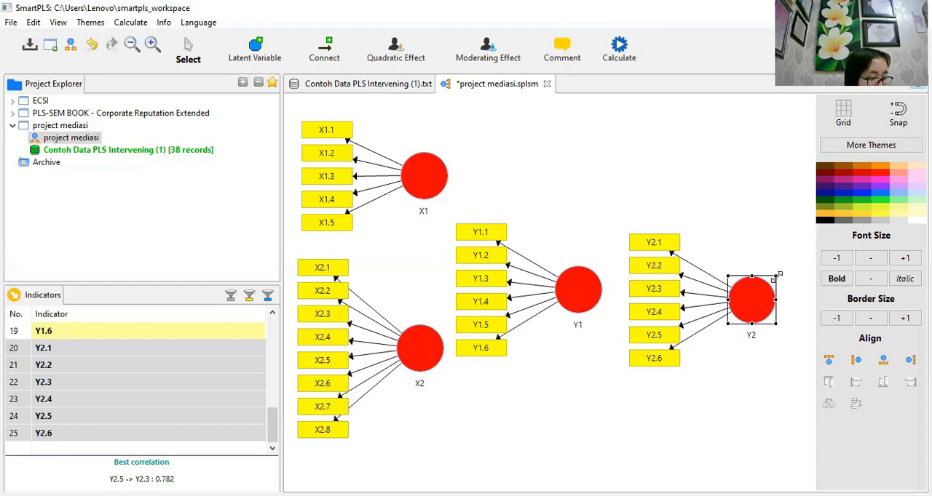
pyautogui.moveTo(777, 286)
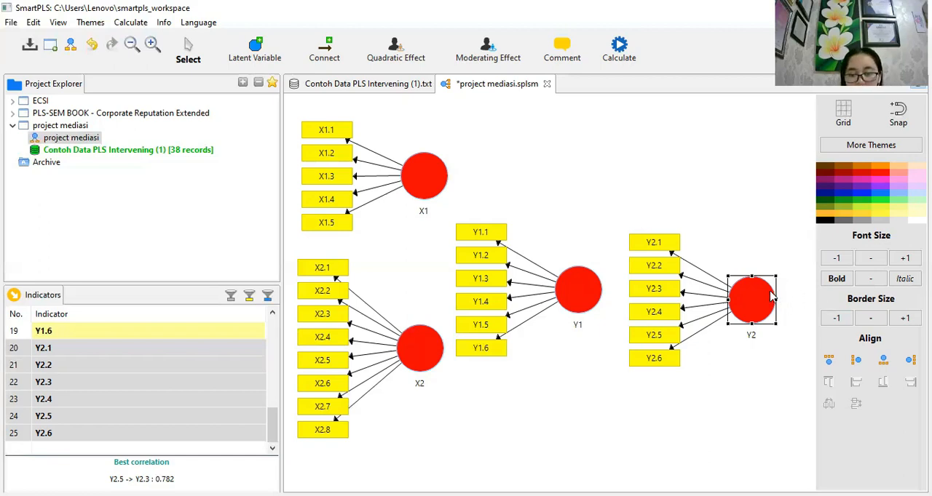
pyautogui.rightClick(771, 297)
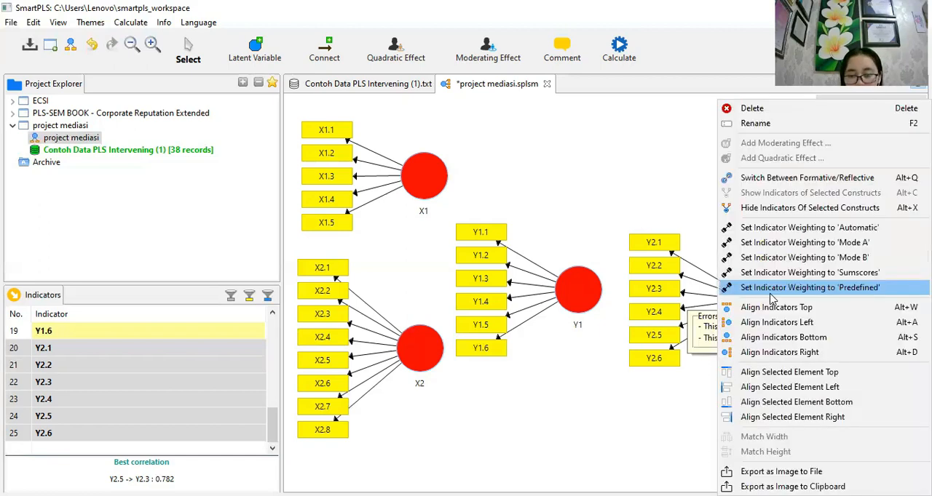
pyautogui.click(757, 353)
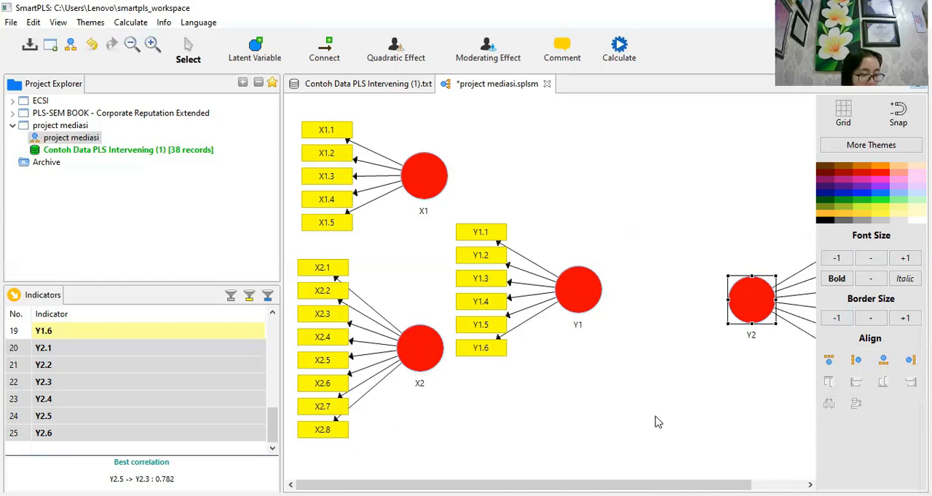
# - Move the X2 construct with its indicators further down so it lines up vertically beneath X1
pyautogui.click(415, 374)
pyautogui.moveTo(411, 372); pyautogui.dragTo(417, 375)
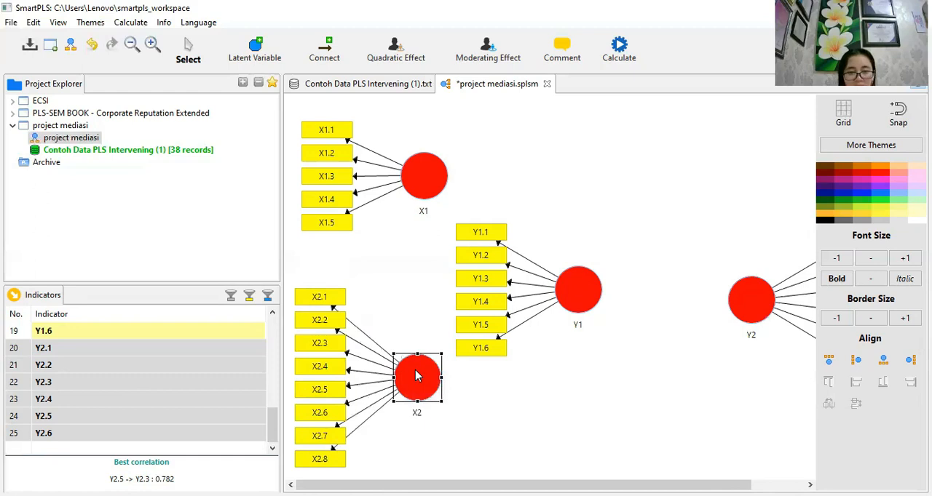
pyautogui.moveTo(419, 376); pyautogui.dragTo(426, 380)
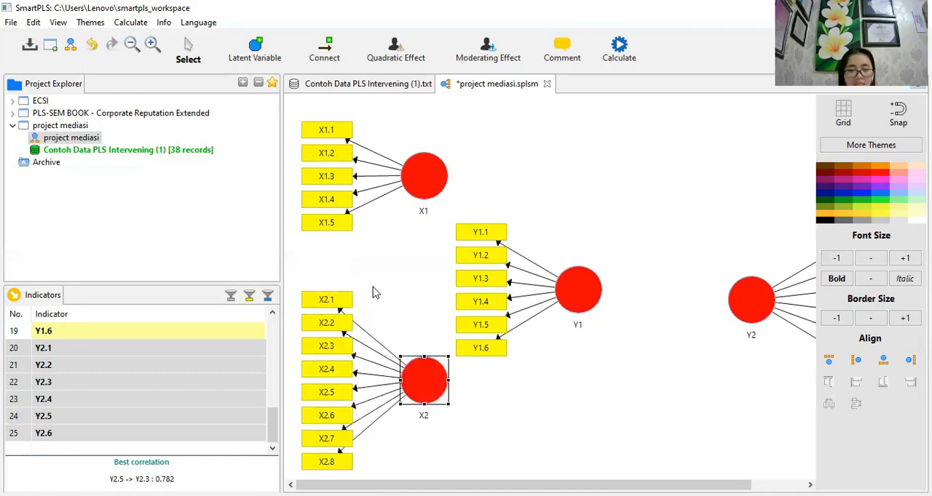
pyautogui.click(419, 183)
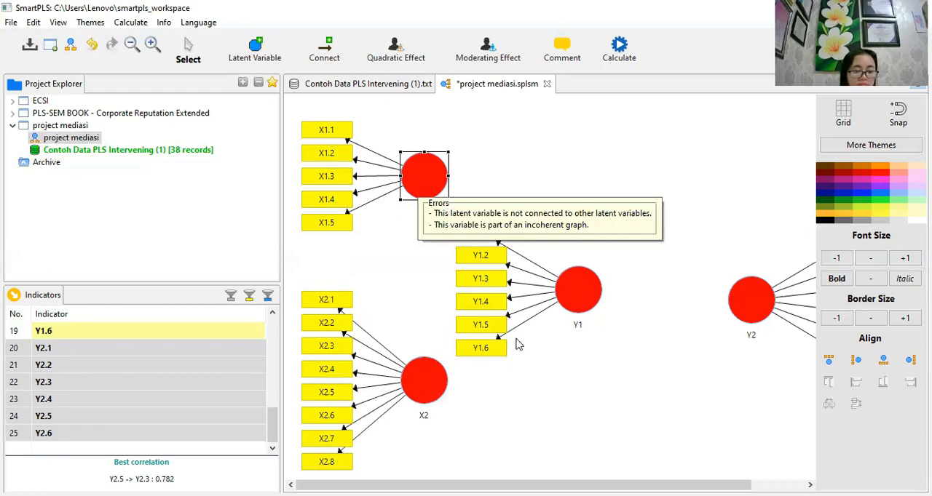
pyautogui.click(566, 422)
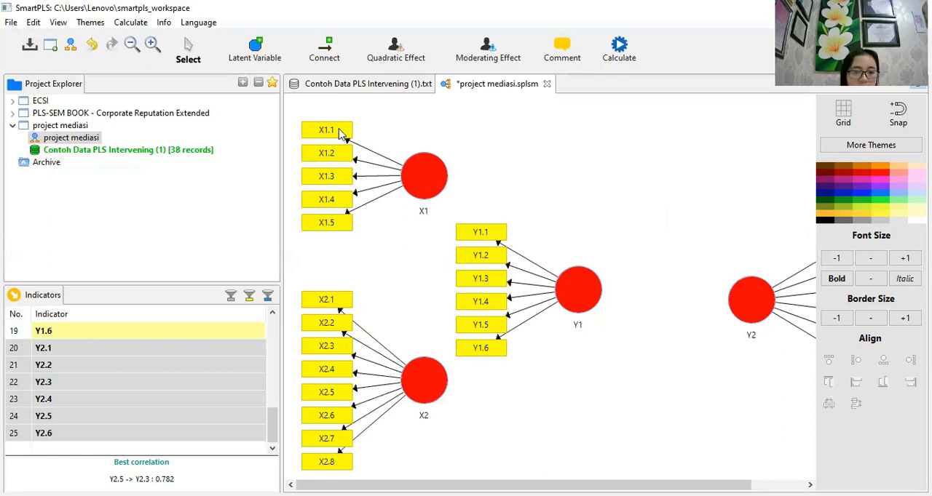
# - Connect X1 to Y1 and X2 to Y1 with structural paths pointing at Y1
pyautogui.click(328, 55)
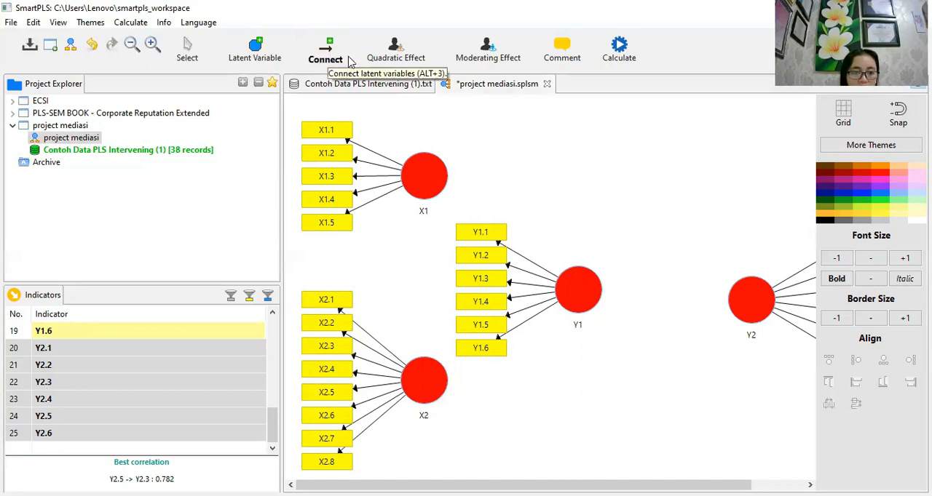
pyautogui.click(428, 182)
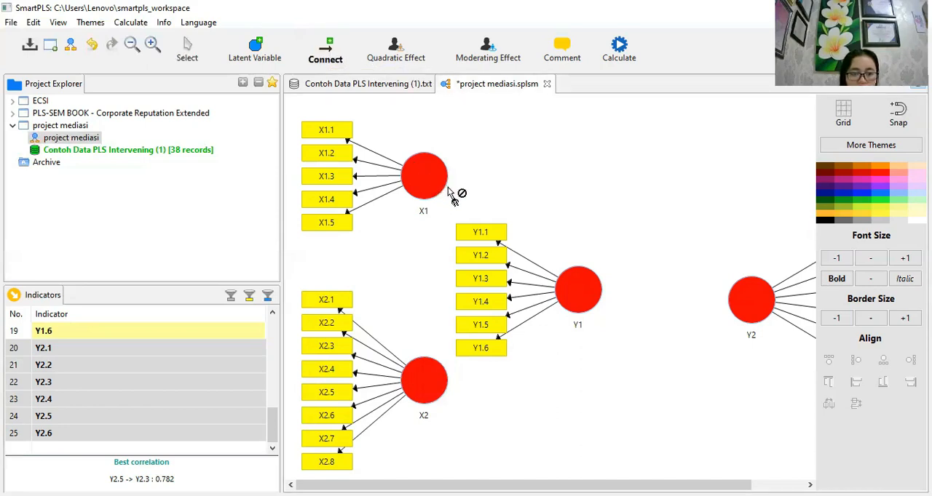
pyautogui.click(575, 286)
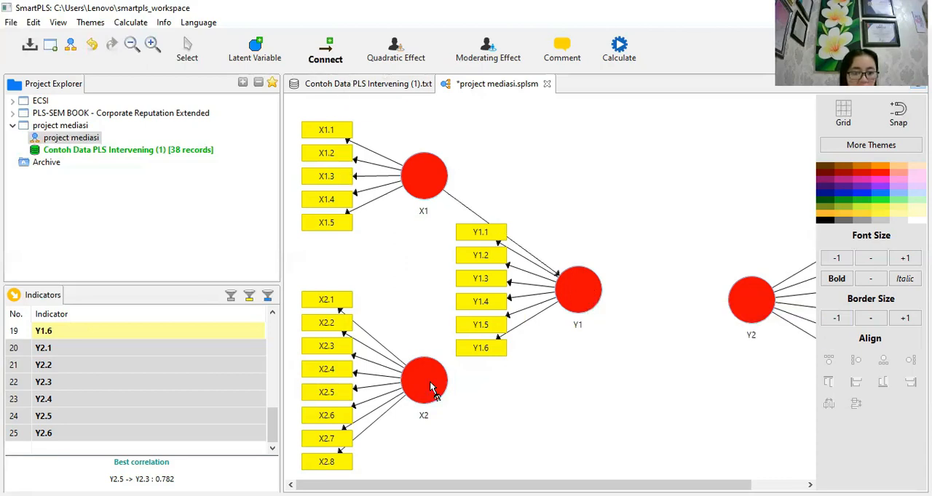
pyautogui.moveTo(430, 388)
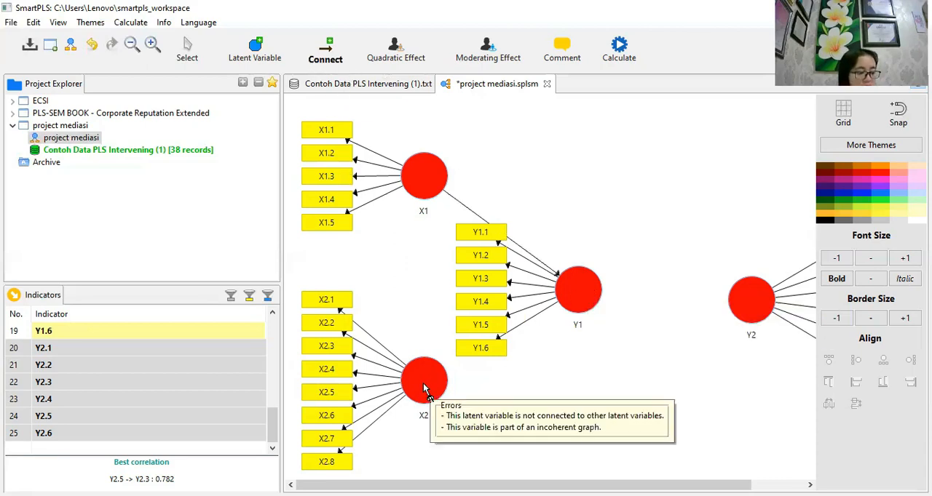
pyautogui.moveTo(424, 384); pyautogui.dragTo(573, 298)
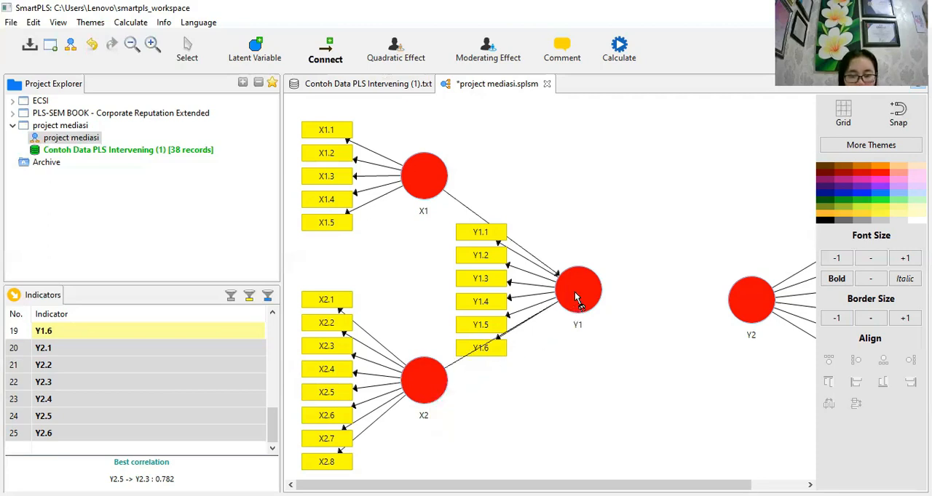
pyautogui.moveTo(574, 293); pyautogui.dragTo(580, 313)
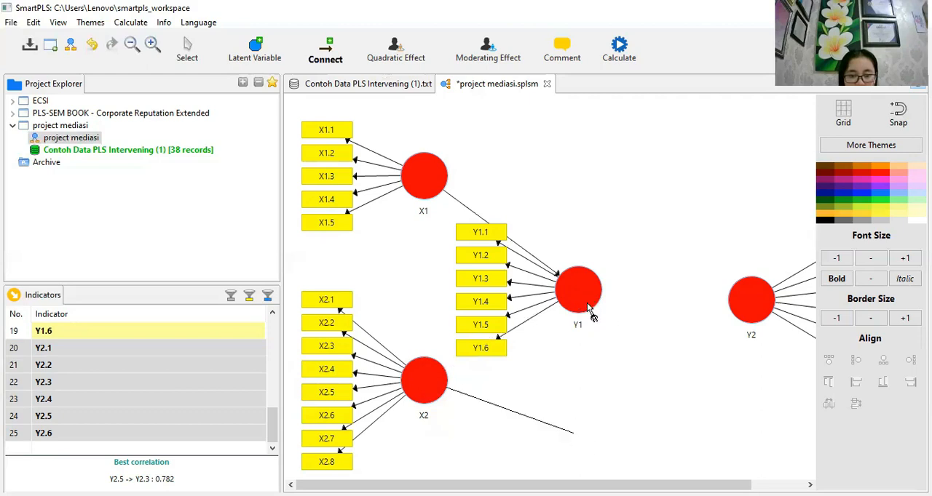
pyautogui.click(595, 293)
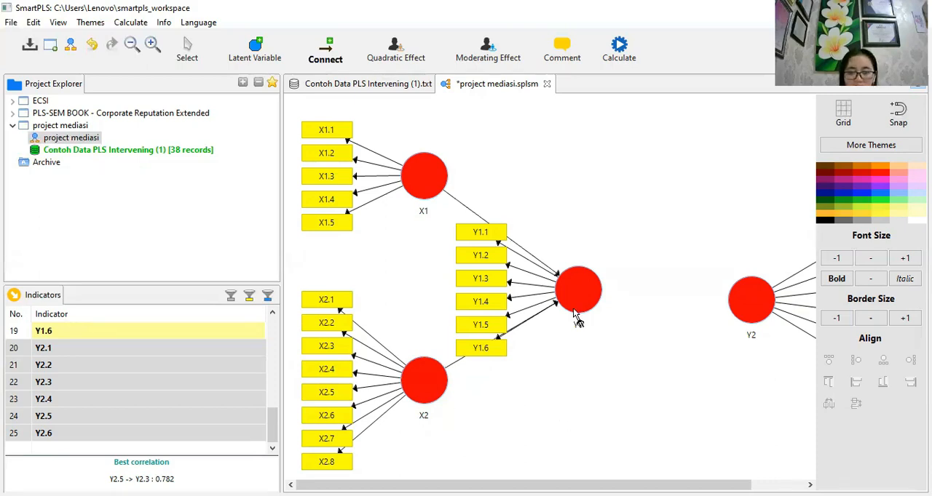
# - Connect Y1, X1 and X2 to Y2 with direct paths, and leave the connection mode
pyautogui.moveTo(591, 294); pyautogui.dragTo(748, 298)
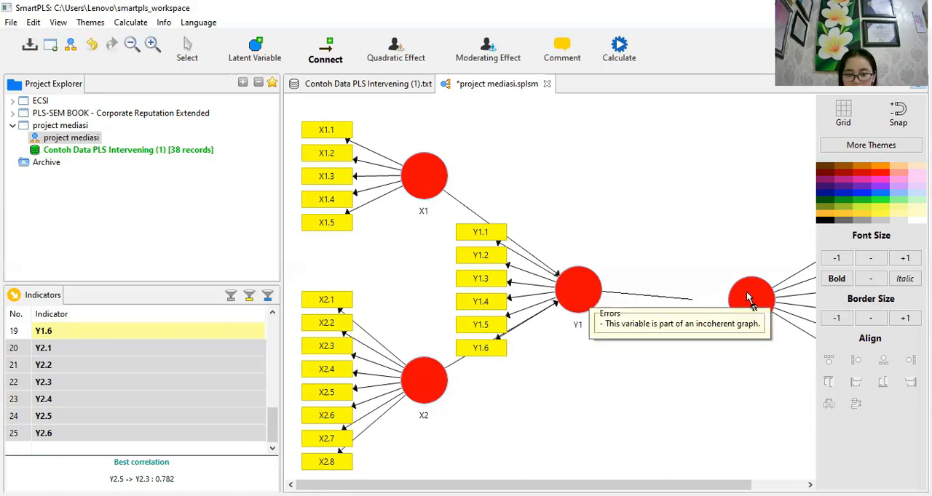
pyautogui.moveTo(748, 297); pyautogui.dragTo(747, 297)
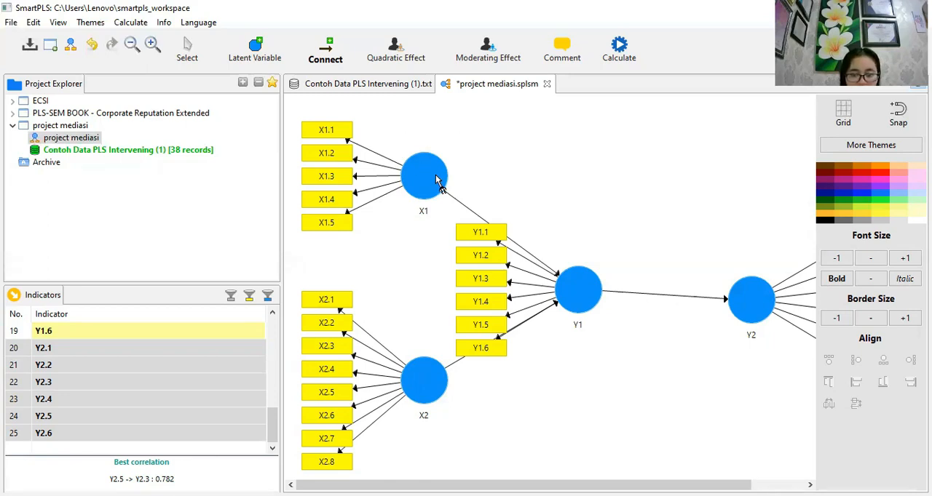
pyautogui.moveTo(437, 180); pyautogui.dragTo(749, 309)
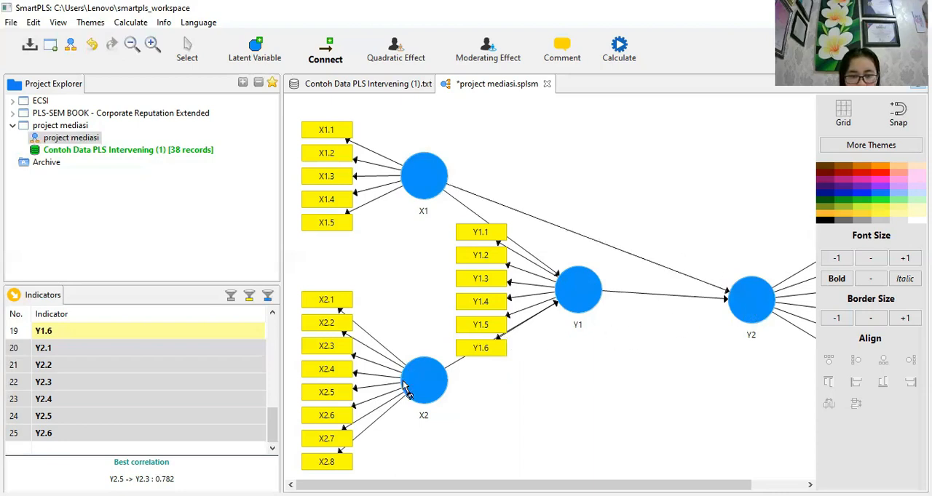
pyautogui.moveTo(422, 381); pyautogui.dragTo(765, 311)
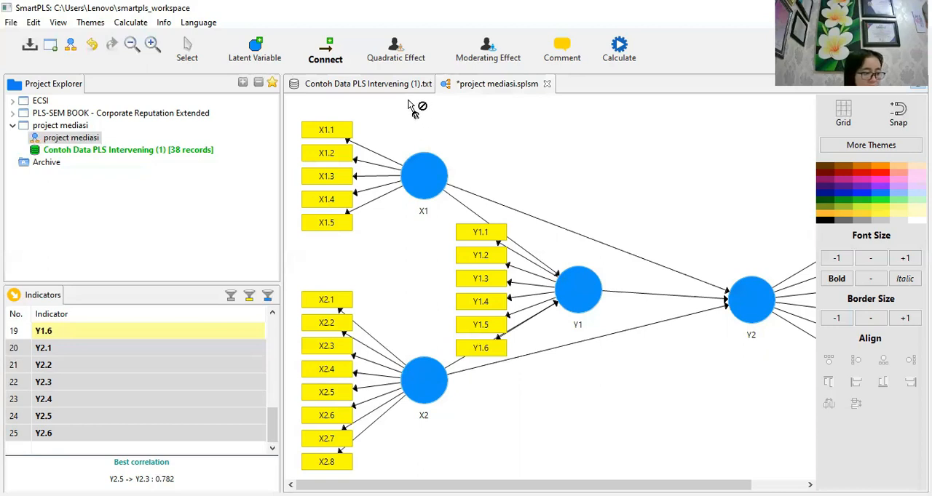
pyautogui.click(188, 57)
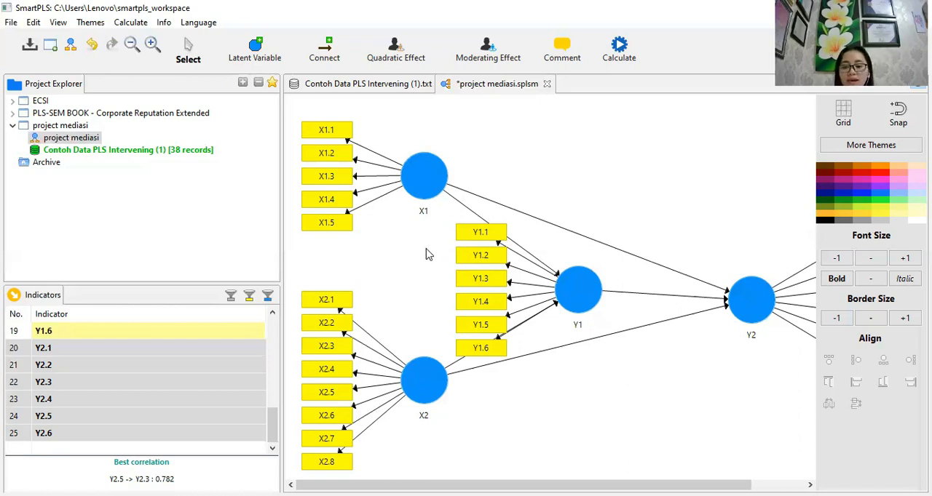
# - Run the PLS Algorithm on the model with the Path weighting scheme, 300 maximum iterations and stop criterion 7, opening the full report
pyautogui.click(118, 26)
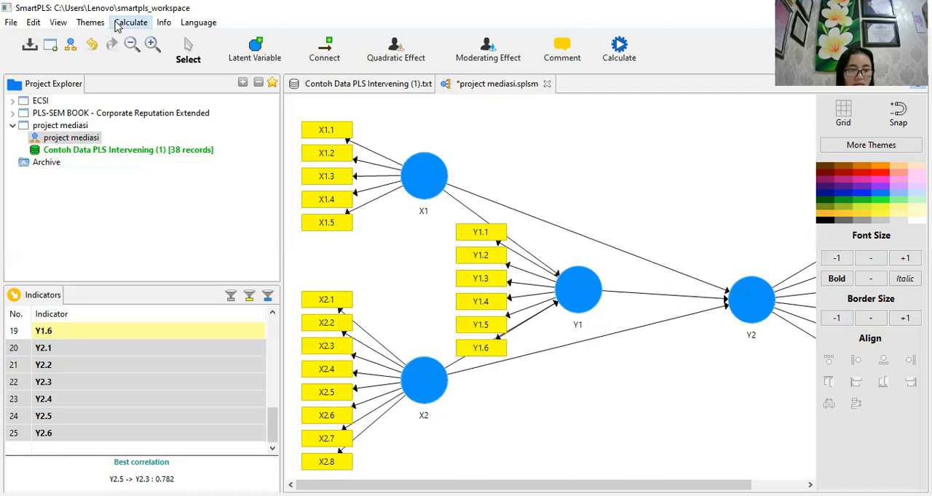
pyautogui.click(117, 26)
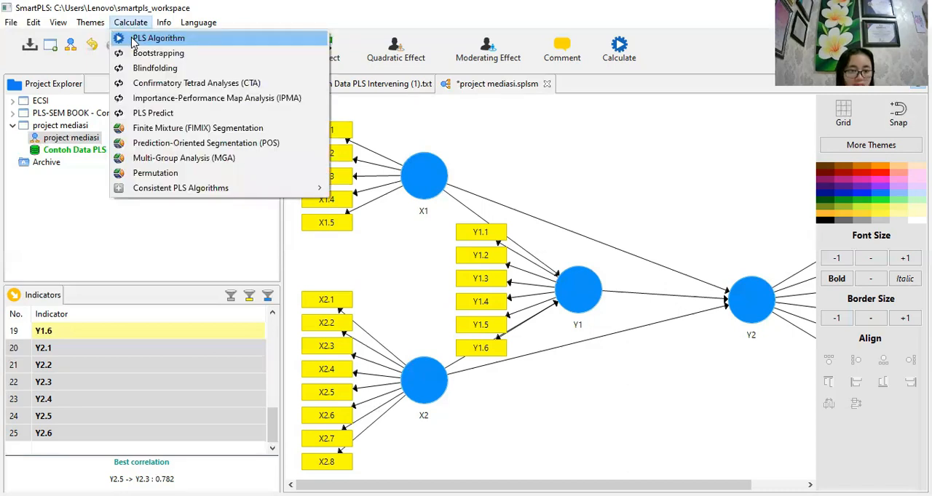
pyautogui.click(134, 40)
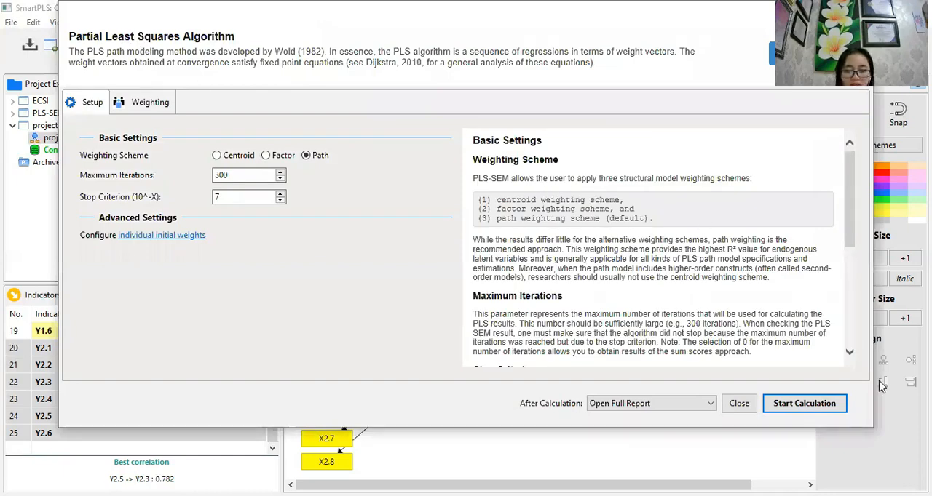
pyautogui.click(808, 402)
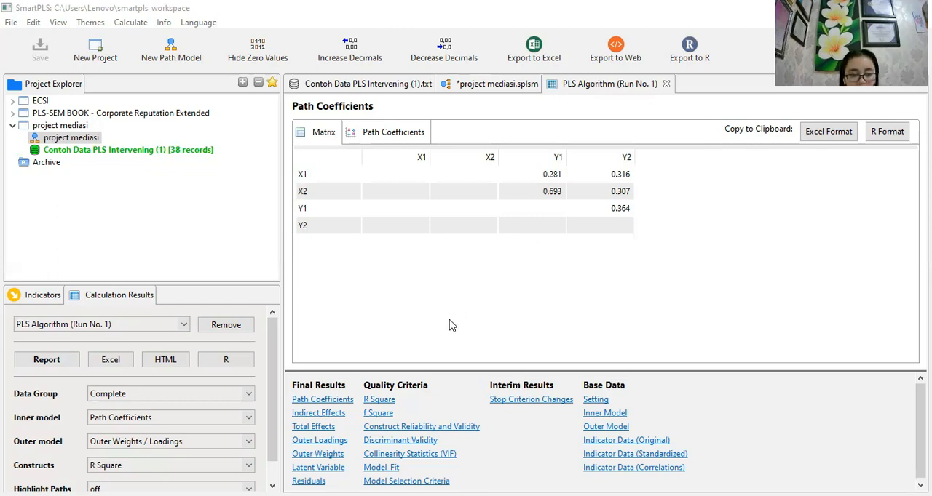
# - Examine the indicators' outer loadings in the PLS Algorithm report, and switch back to the project mediasi path model
pyautogui.click(306, 446)
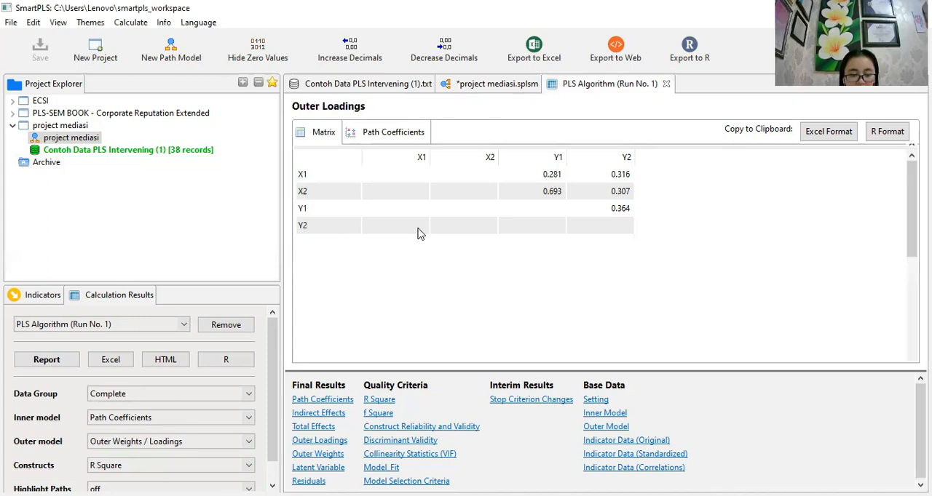
pyautogui.click(333, 174)
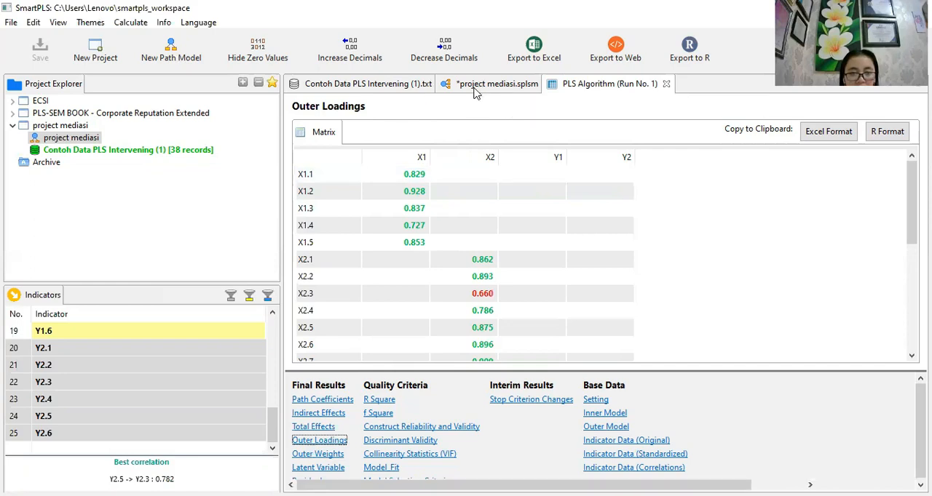
pyautogui.click(474, 89)
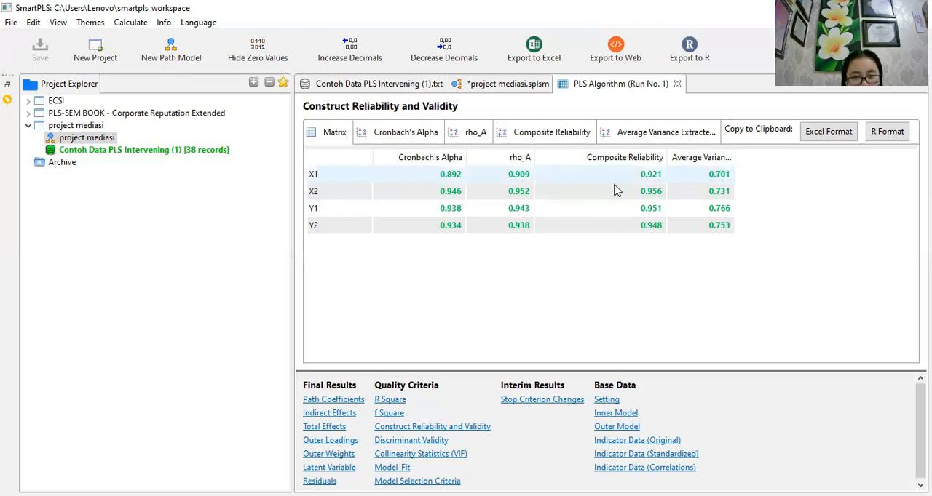
# - Examine Composite Reliability and Cronbach's Alpha for the constructs in the Construct Reliability and Validity results
pyautogui.click(629, 161)
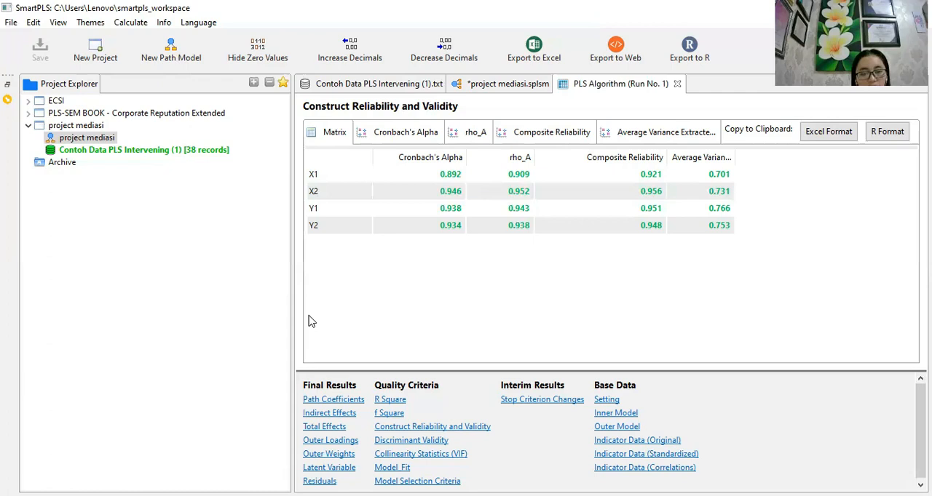
pyautogui.click(447, 193)
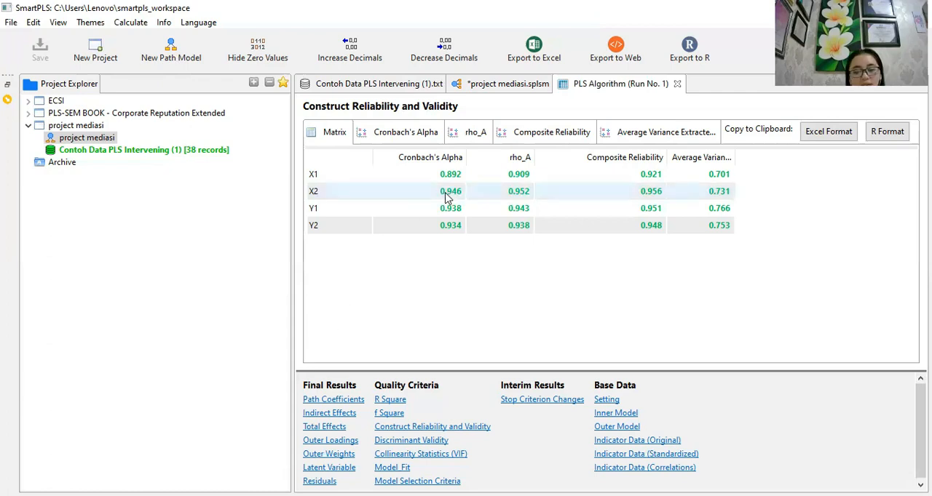
pyautogui.click(451, 173)
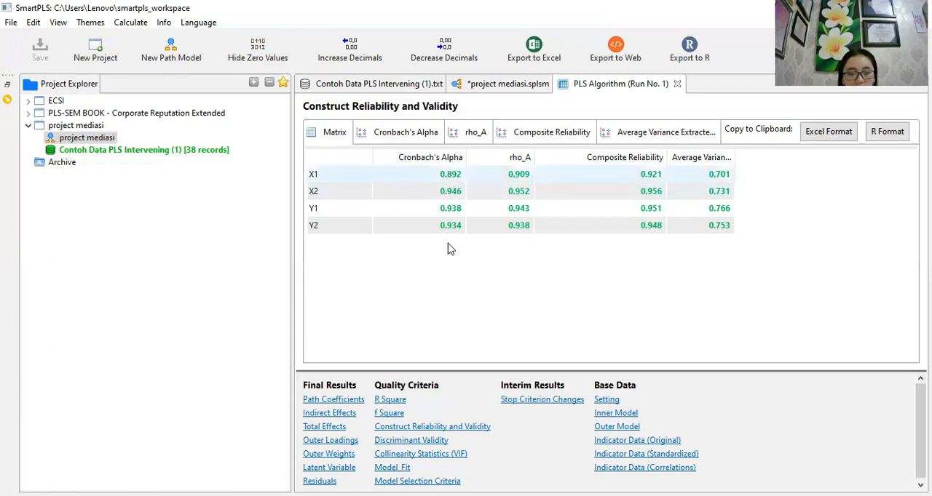
pyautogui.click(452, 192)
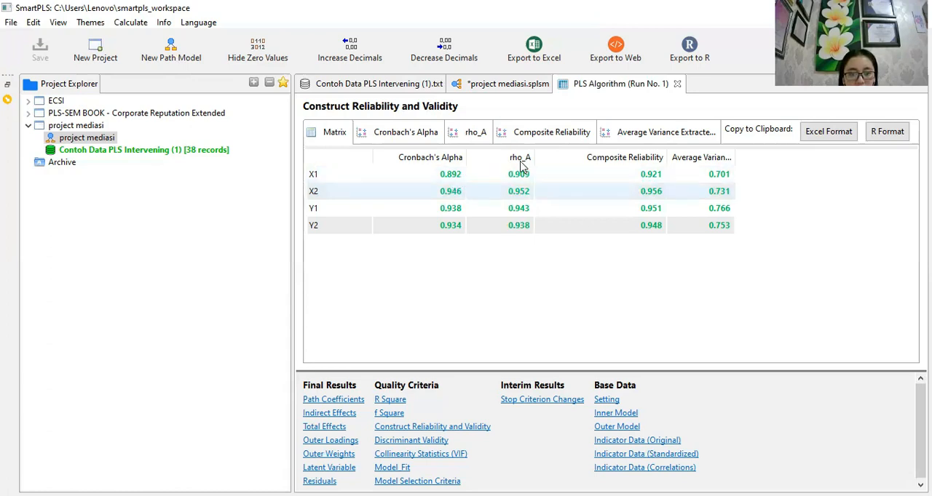
# - Switch back to the project mediasi path model and examine the R Square values of the Y1 and Y2 constructs
pyautogui.click(575, 179)
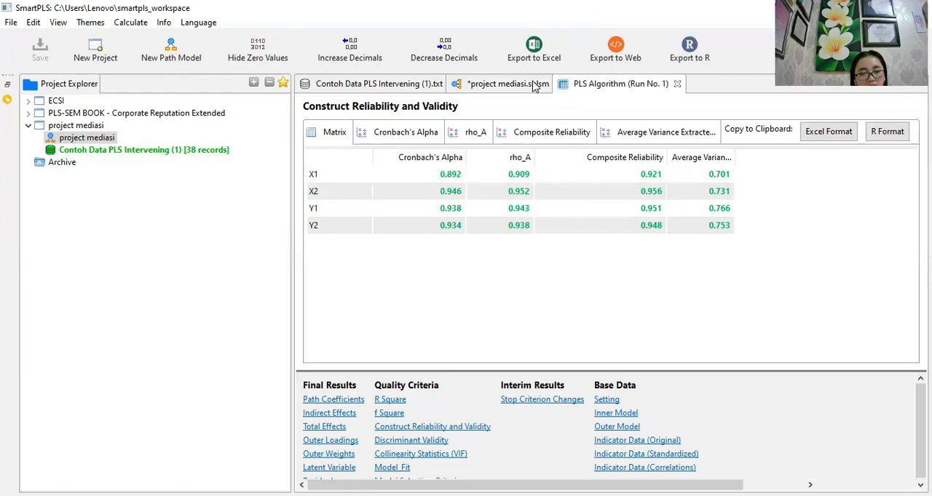
pyautogui.click(510, 84)
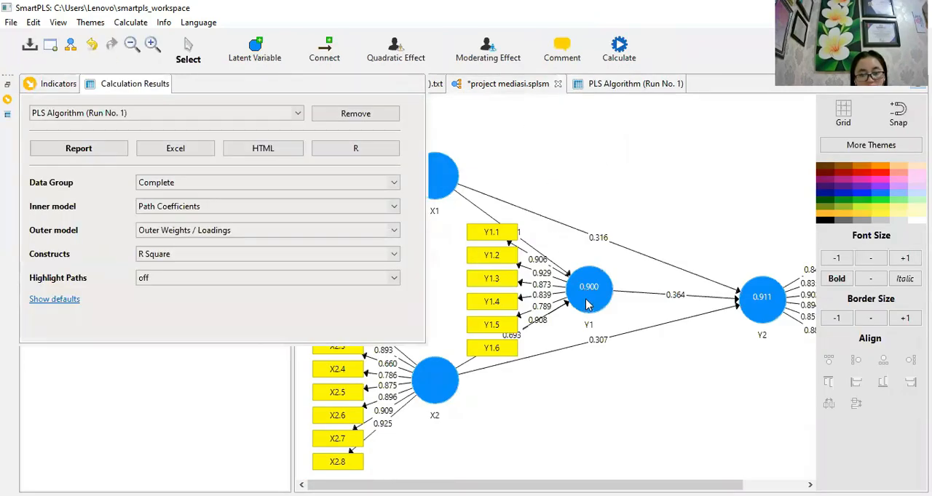
pyautogui.moveTo(588, 305)
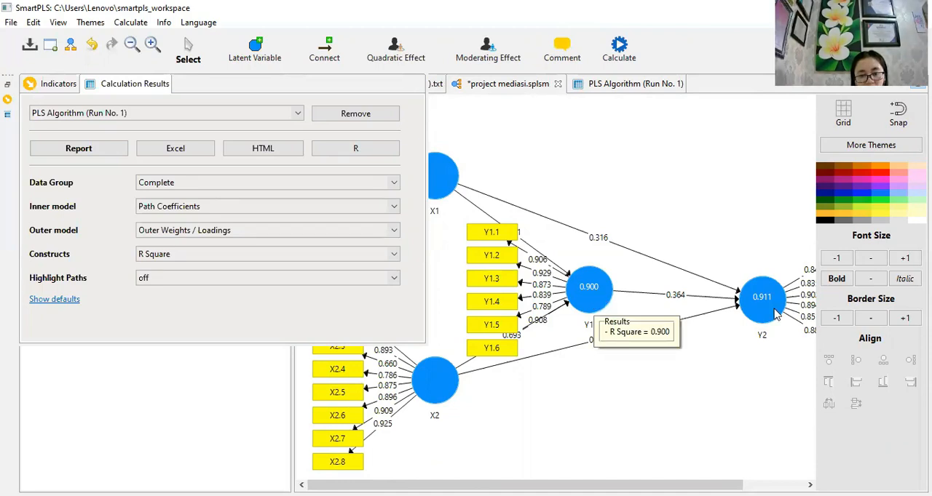
pyautogui.moveTo(773, 314)
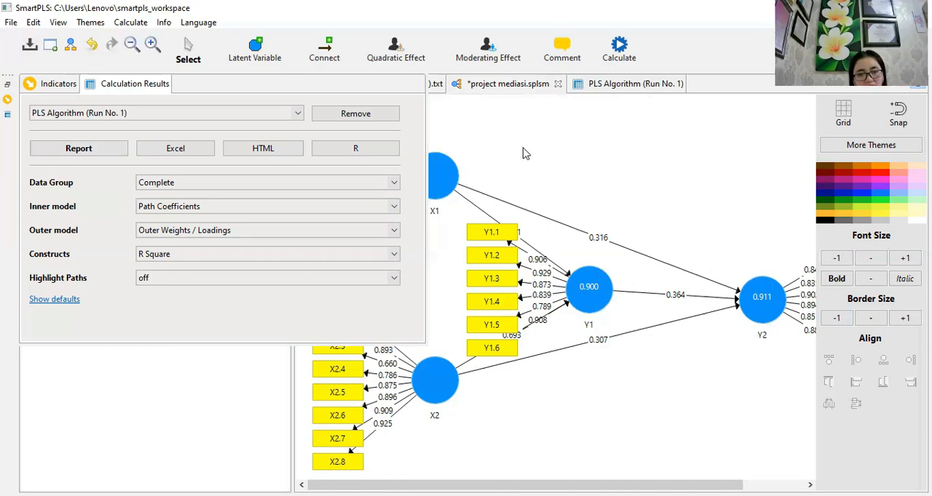
pyautogui.click(464, 268)
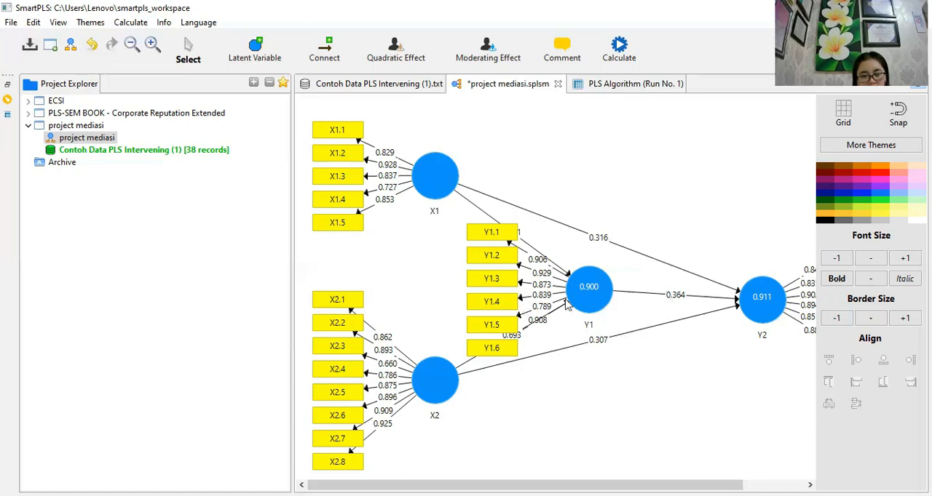
# - Move the Y1 construct with its indicators slightly to the left in the path model, keeping it vertically between X1 and X2
pyautogui.moveTo(582, 295); pyautogui.dragTo(586, 276)
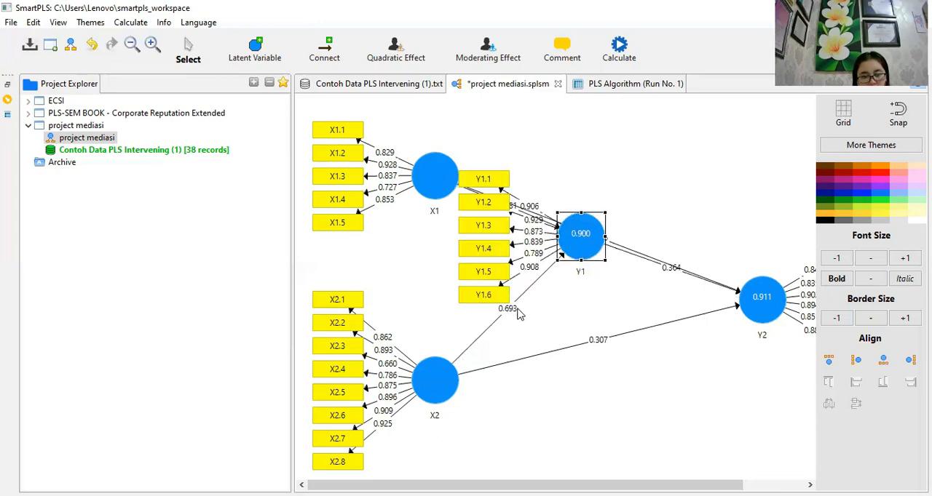
pyautogui.moveTo(571, 243); pyautogui.dragTo(560, 338)
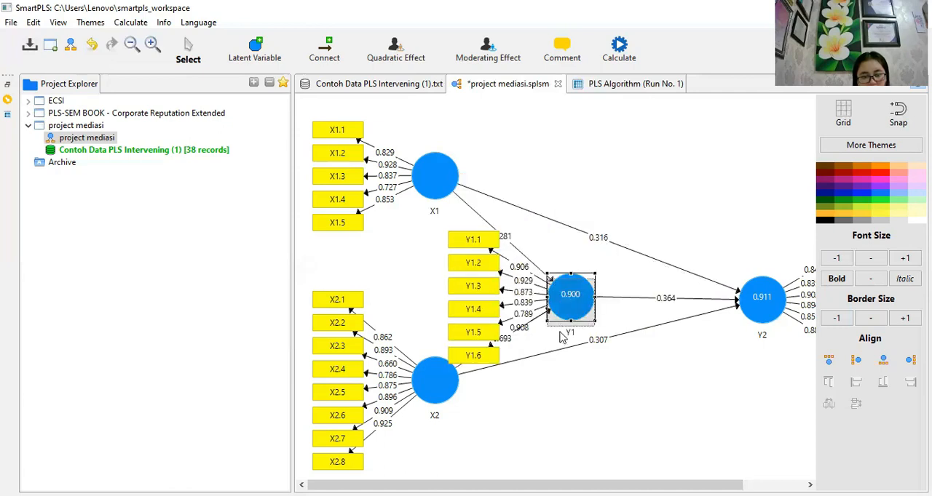
pyautogui.moveTo(591, 325); pyautogui.dragTo(590, 289)
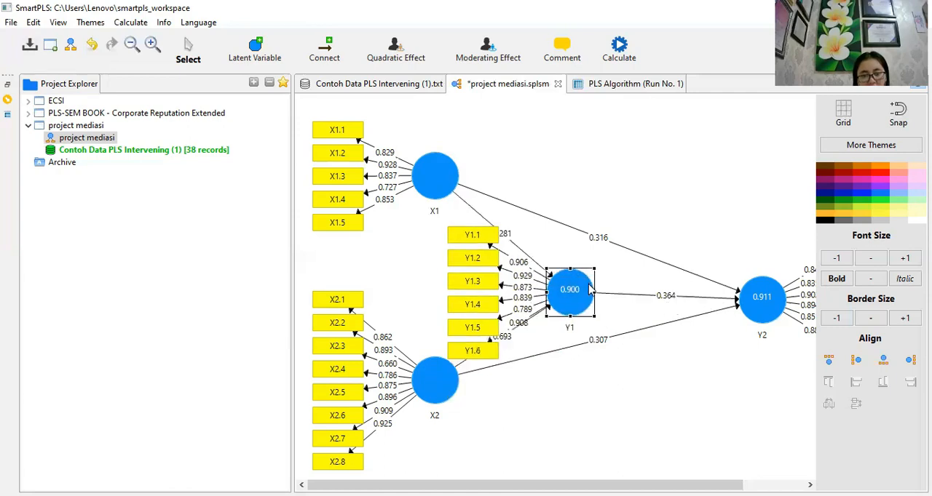
pyautogui.moveTo(590, 289)
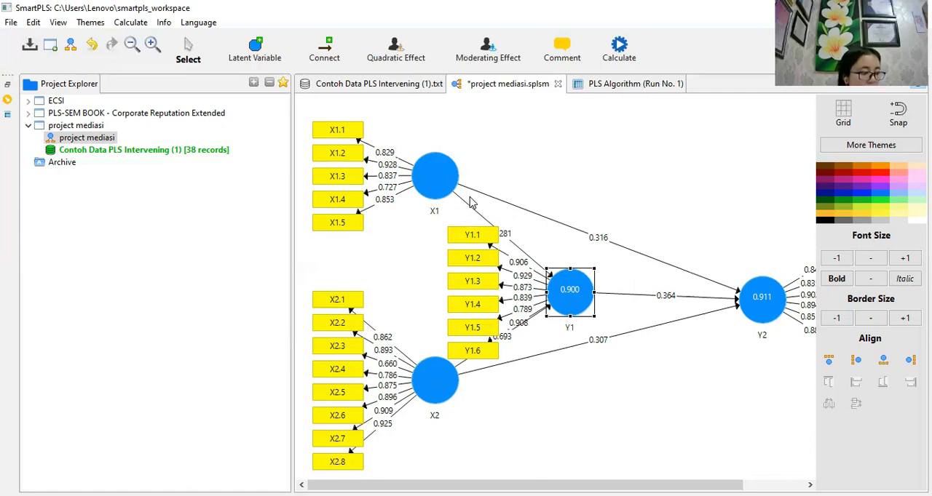
# - Run Bootstrapping with 500 subsamples, parallel processing, Basic Bootstrapping, Bias-Corrected and Accelerated intervals, a two-tailed test and 0.05 significance, opening the full report
pyautogui.click(120, 22)
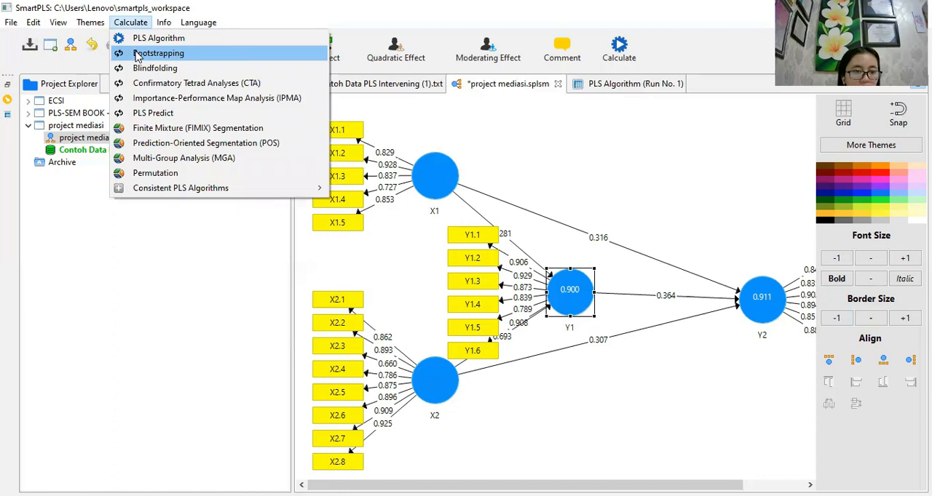
pyautogui.click(138, 56)
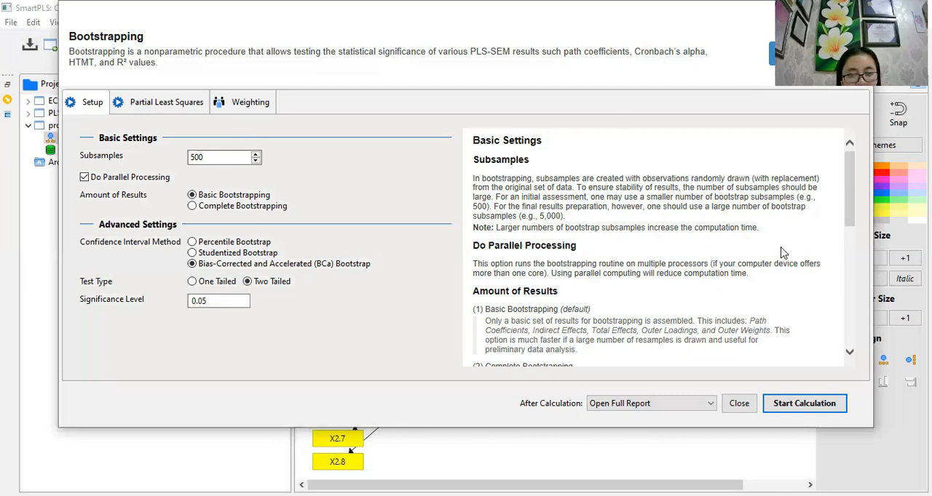
pyautogui.click(821, 405)
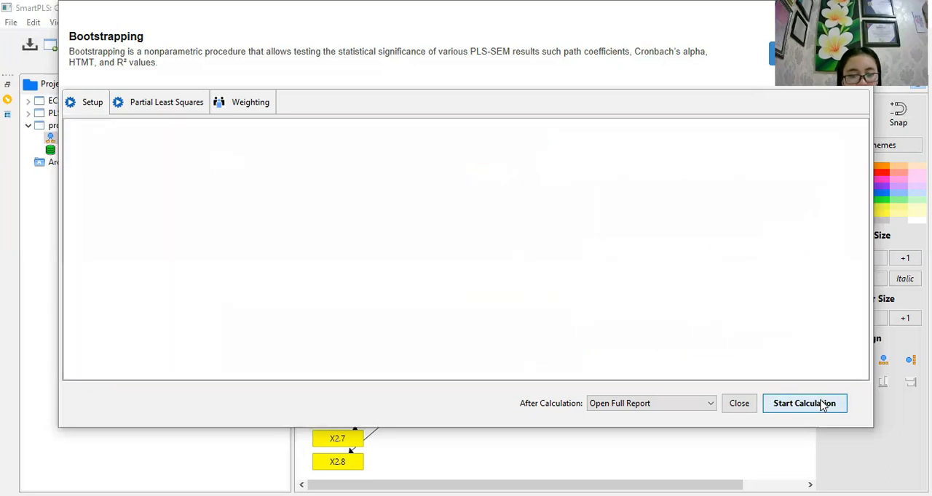
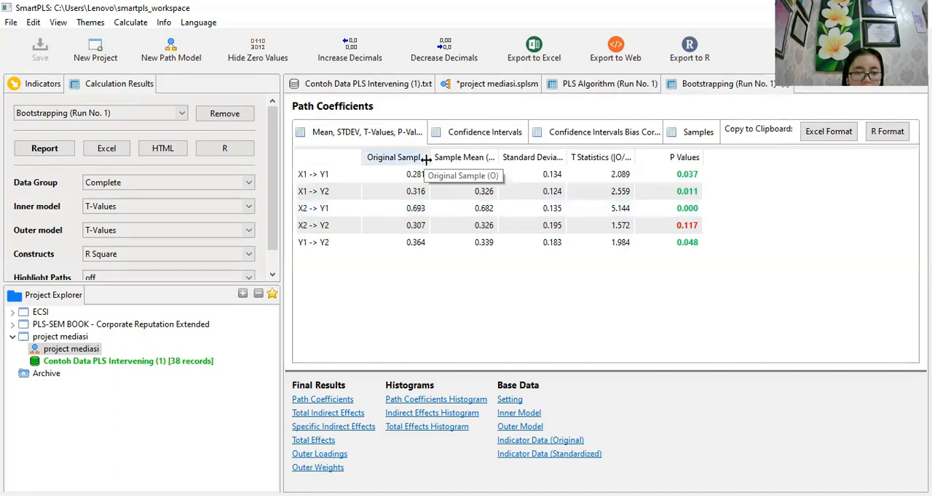
# - Widen the Original Sample column in Path Coefficients and examine the bootstrapped Specific Indirect Effects and Total Indirect Effects results
pyautogui.moveTo(426, 160); pyautogui.dragTo(440, 160)
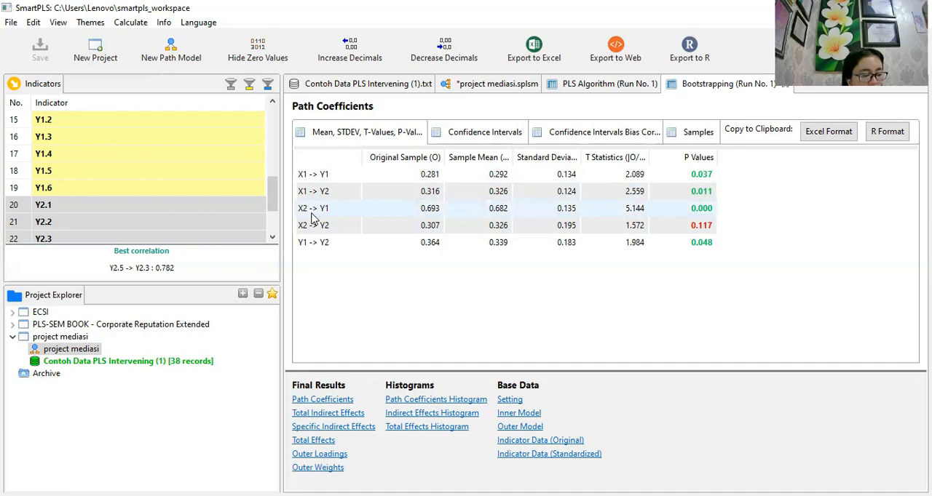
pyautogui.click(346, 414)
pyautogui.click(343, 427)
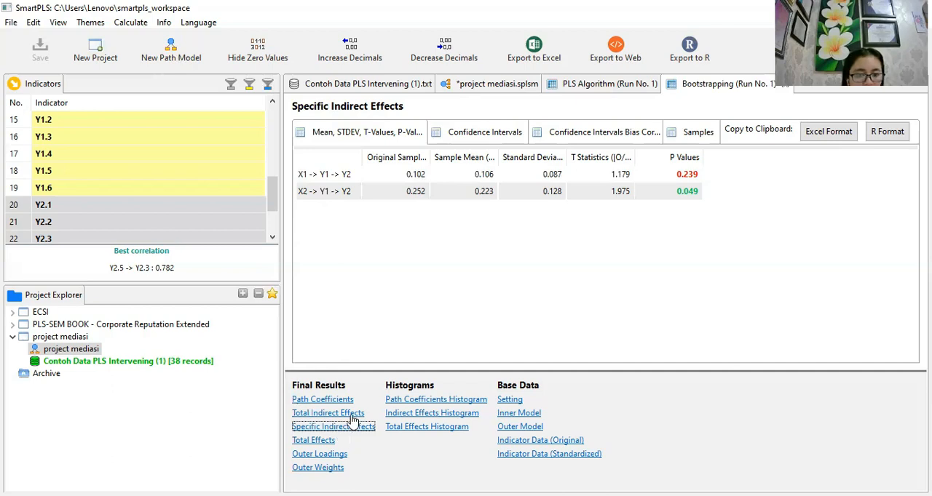
pyautogui.click(335, 413)
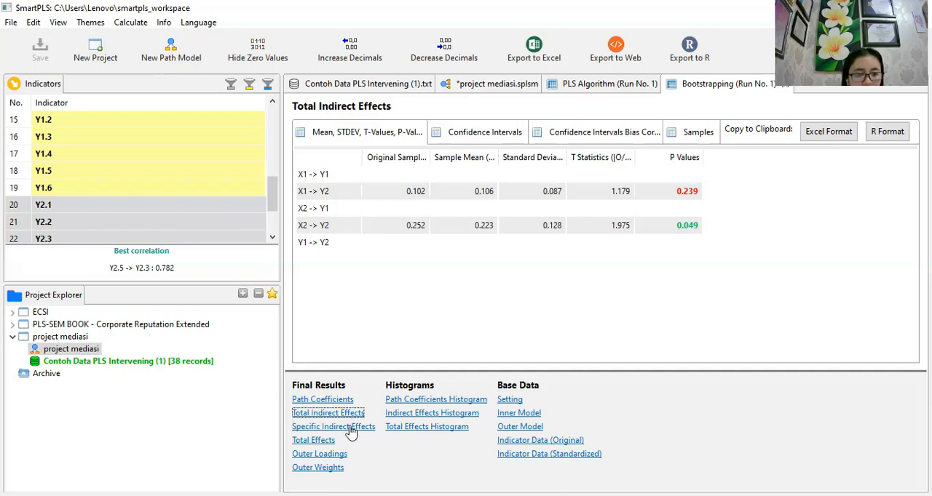
# - Examine the P Values of the mediated paths X1 -> Y1 -> Y2 and X2 -> Y1 -> Y2 in Specific Indirect Effects
pyautogui.click(351, 429)
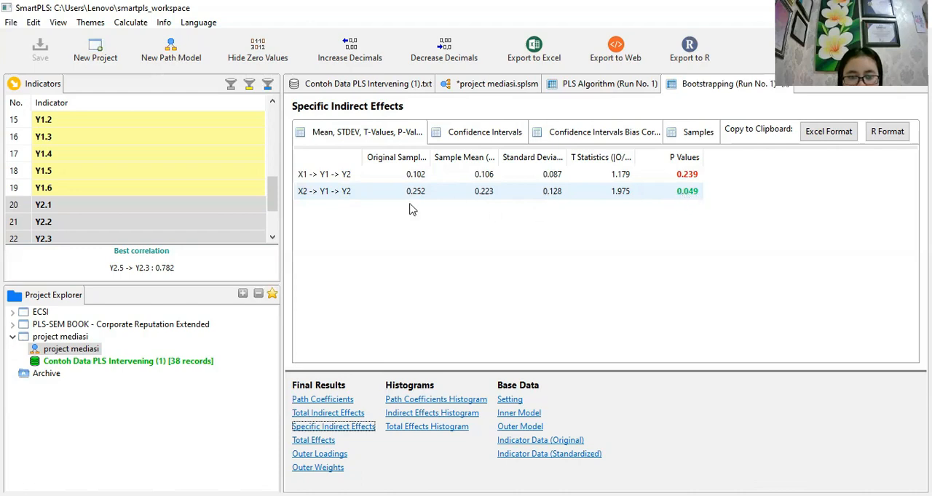
pyautogui.click(304, 179)
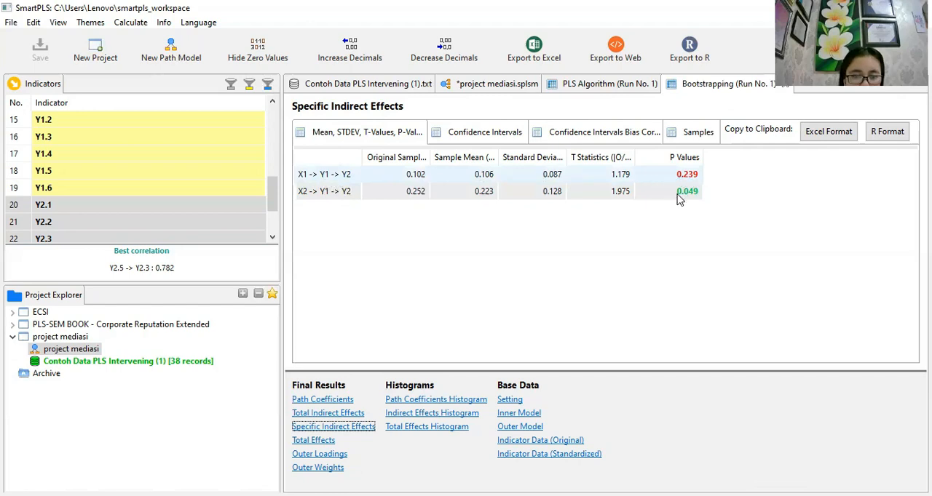
pyautogui.click(370, 196)
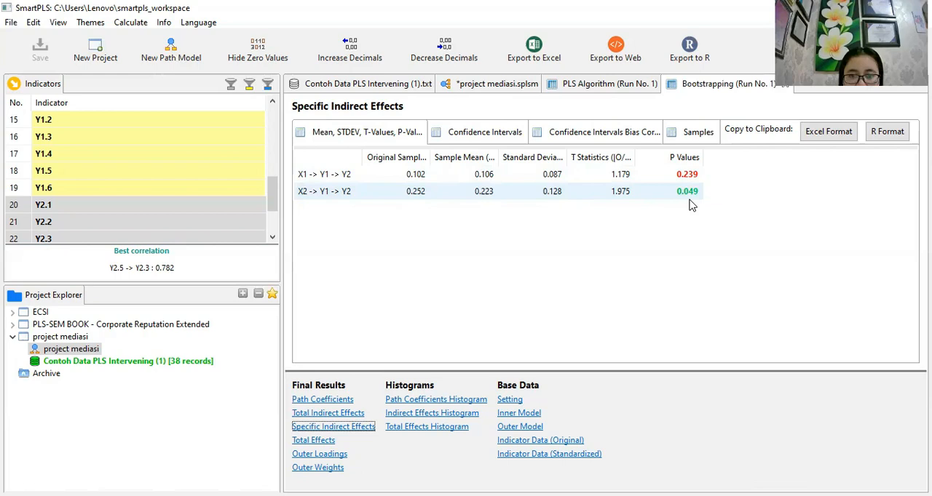
pyautogui.click(689, 175)
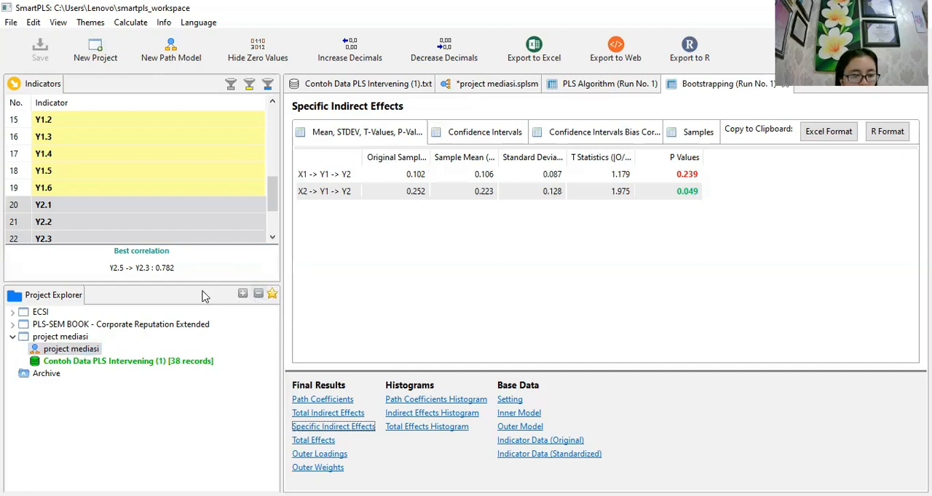
pyautogui.click(264, 209)
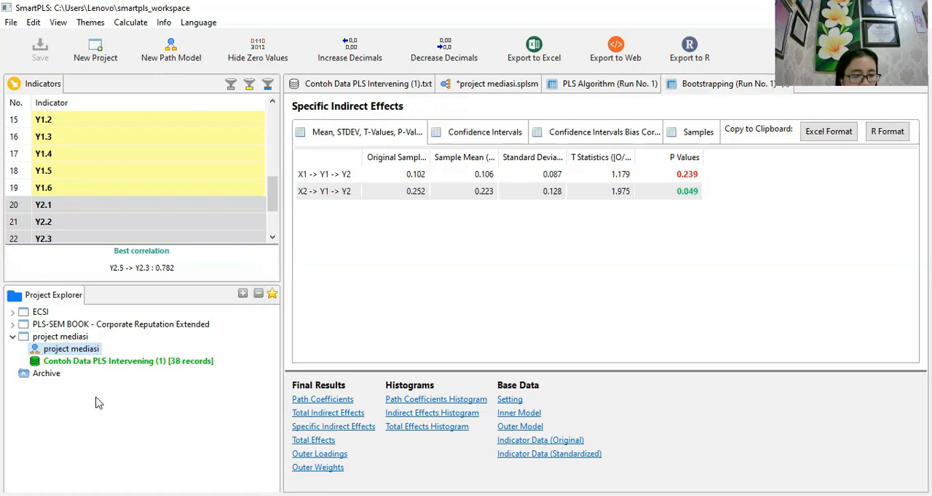
# - Create a new project named Project moderasi
pyautogui.click(98, 66)
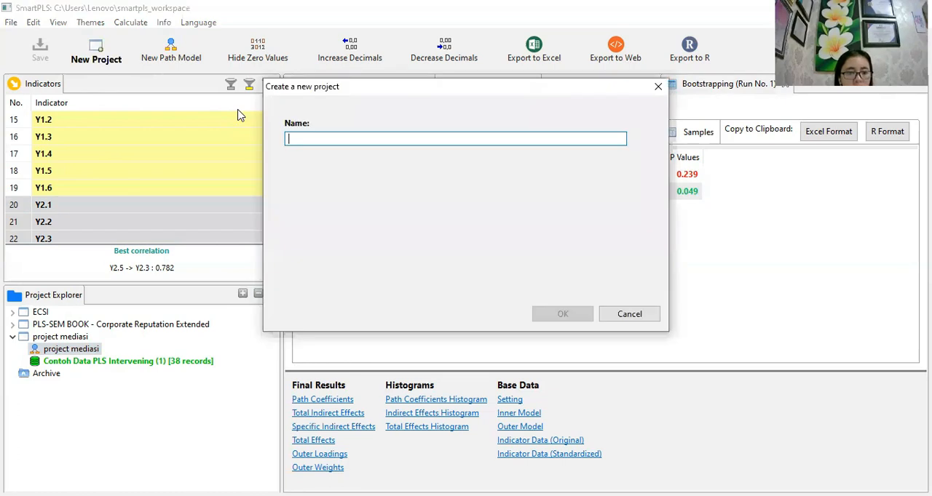
pyautogui.write('PR')
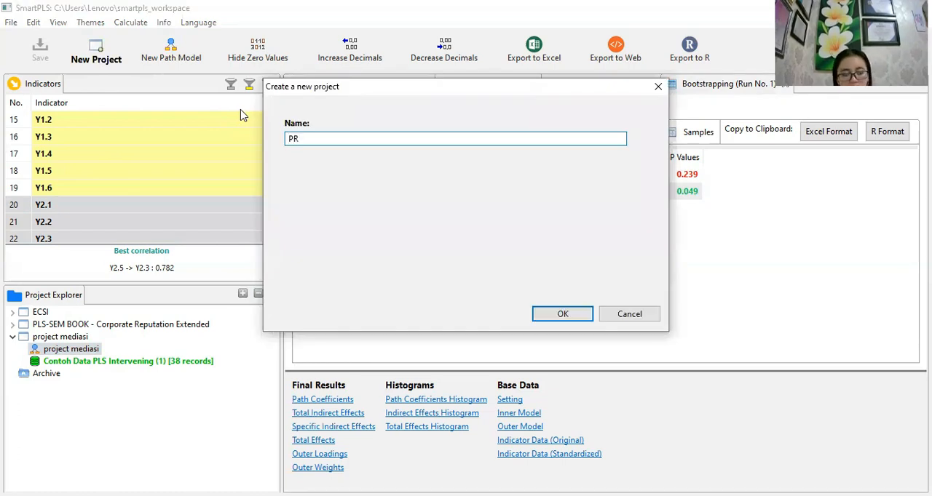
pyautogui.press('BackSpace')
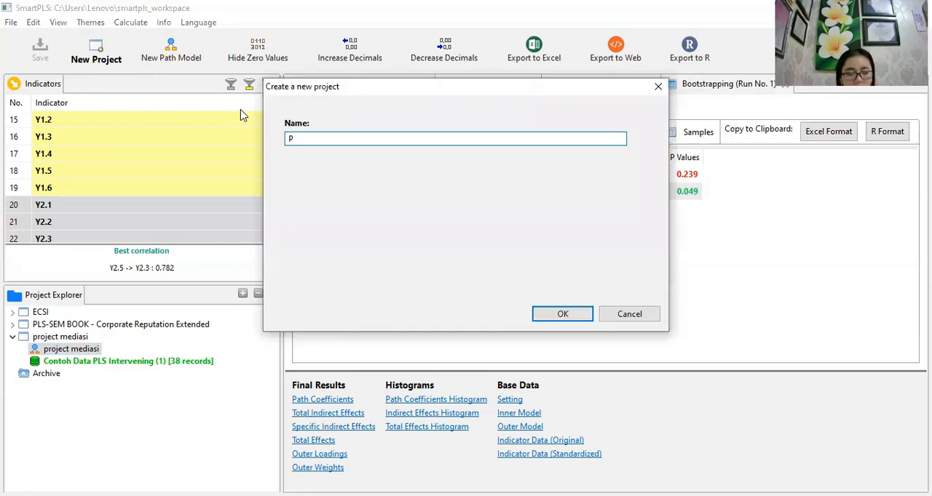
pyautogui.write('r')
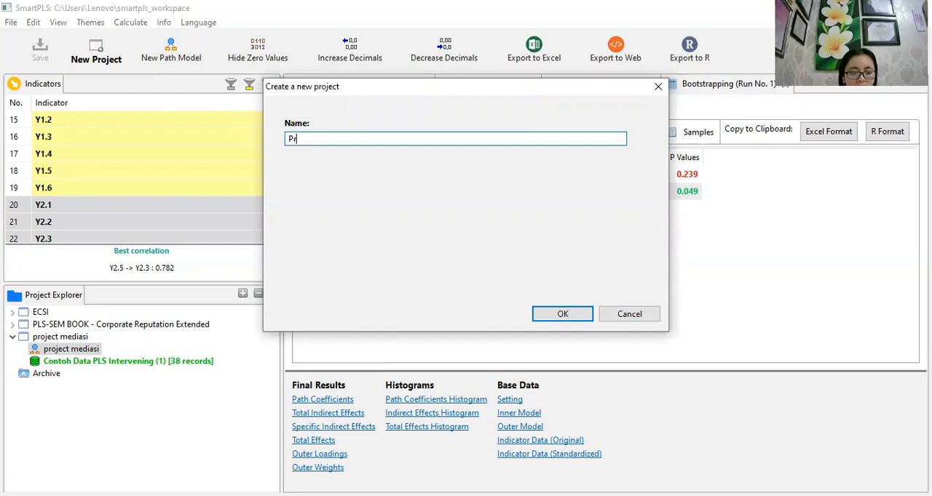
pyautogui.write('oject ')
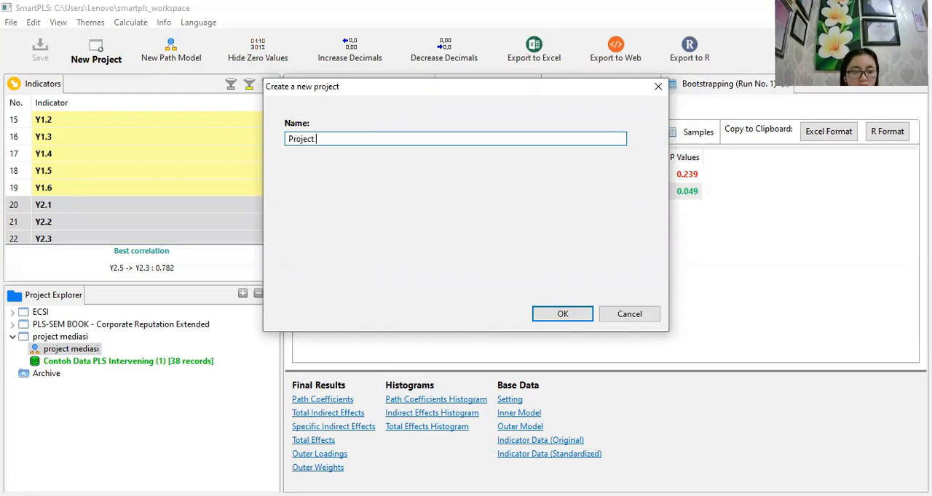
pyautogui.write('moderasi')
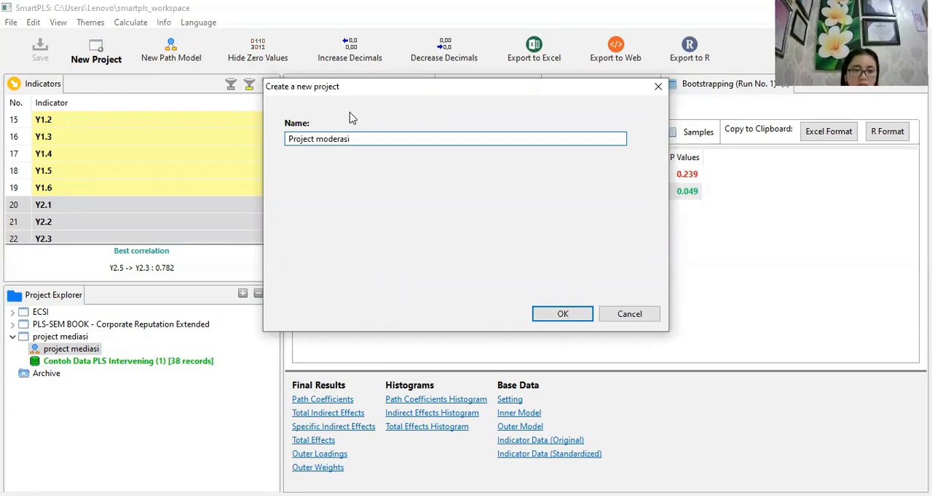
pyautogui.click(573, 315)
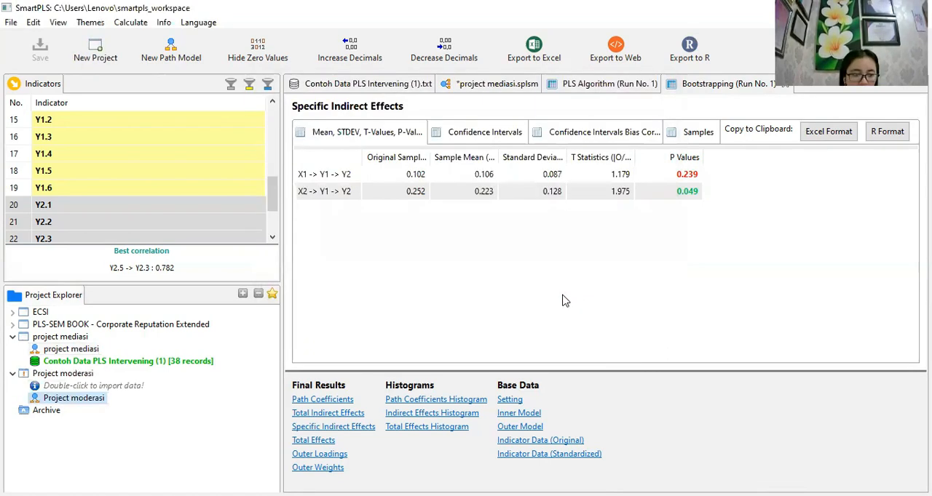
# - Import the data file Contoh Data PLS Moderating (1) from Downloads into Project moderasi, keeping its suggested name
pyautogui.click(86, 385)
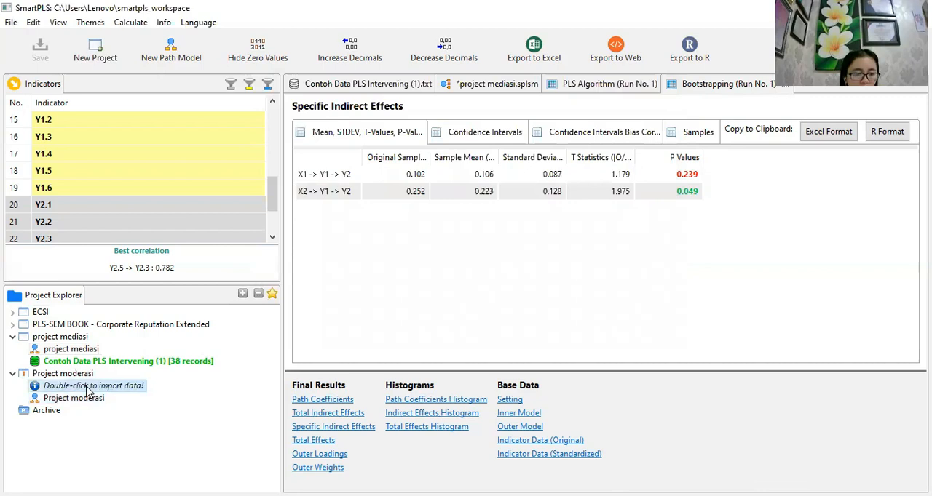
pyautogui.doubleClick(84, 384)
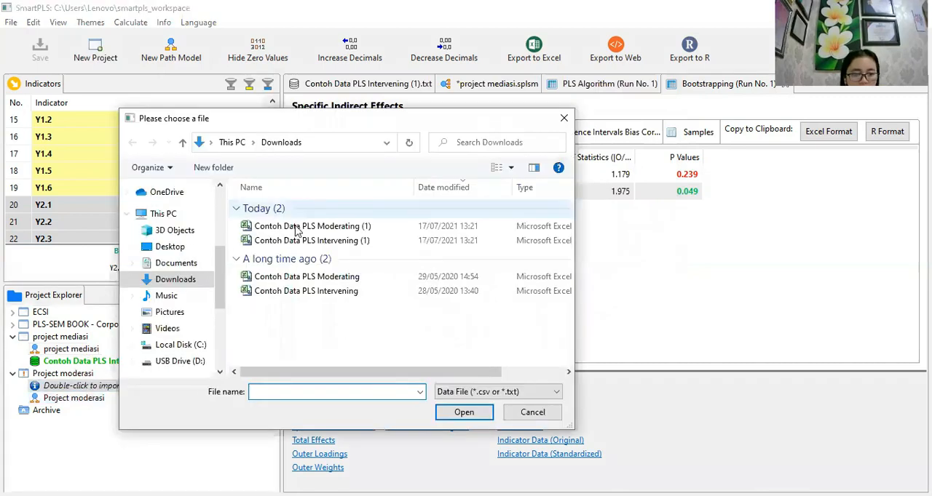
pyautogui.click(297, 227)
pyautogui.click(481, 420)
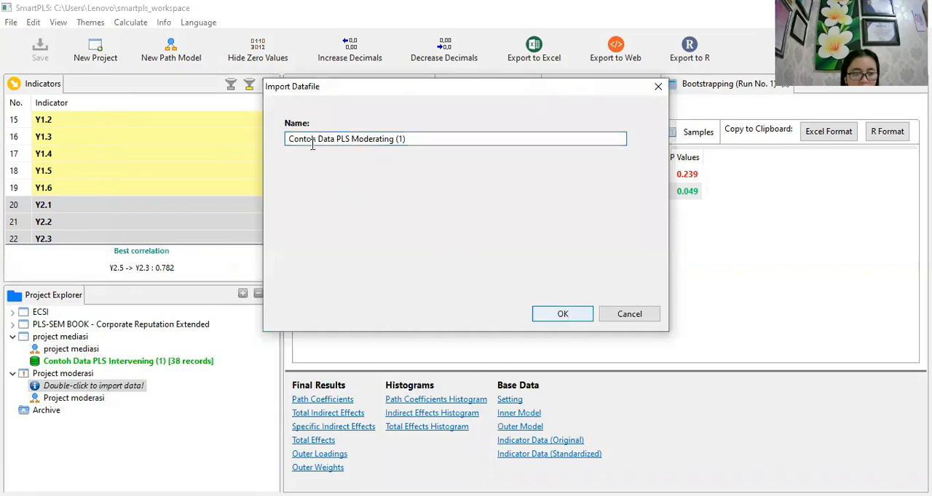
pyautogui.click(374, 141)
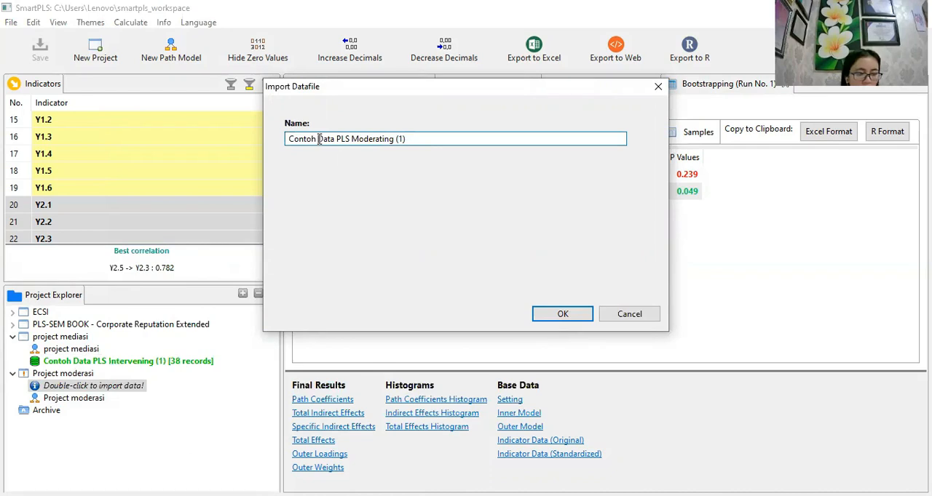
pyautogui.click(540, 315)
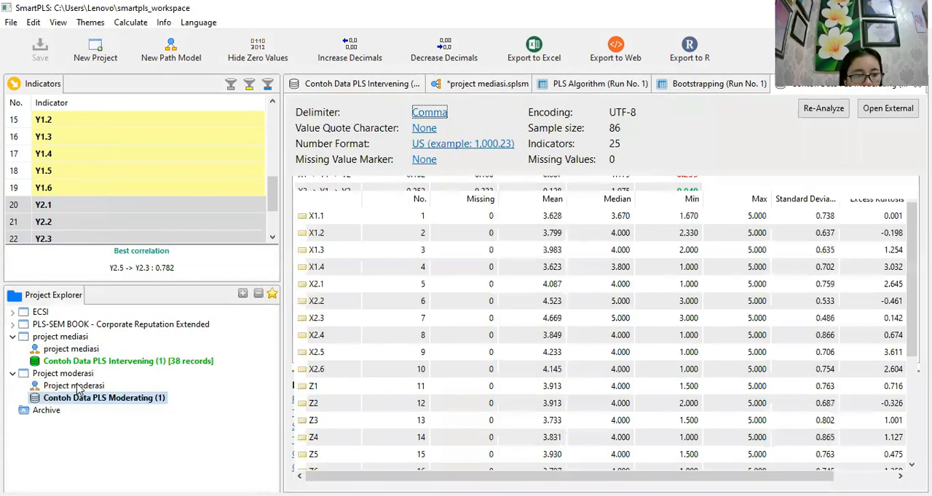
# - Open the Project moderasi path model and add a latent variable with indicators X1.1 to X1.4 near the upper left of the canvas
pyautogui.click(78, 390)
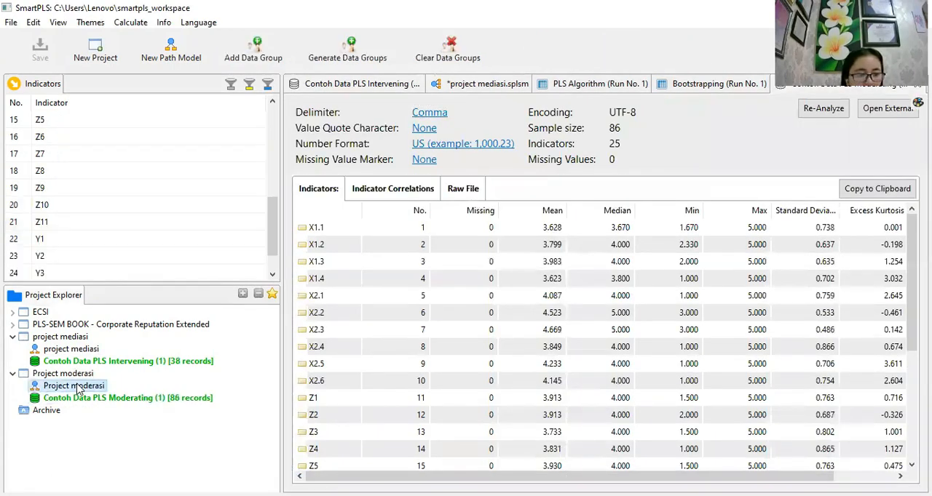
pyautogui.doubleClick(77, 387)
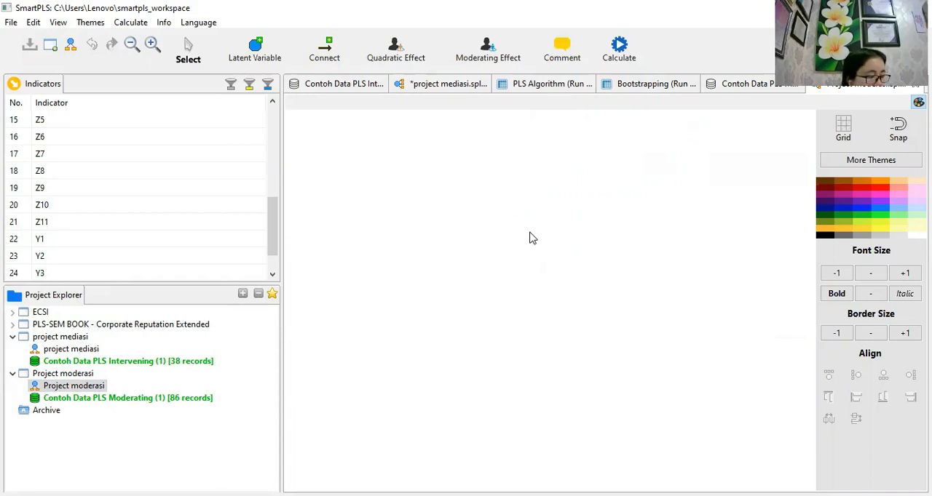
pyautogui.moveTo(272, 223); pyautogui.dragTo(285, 112)
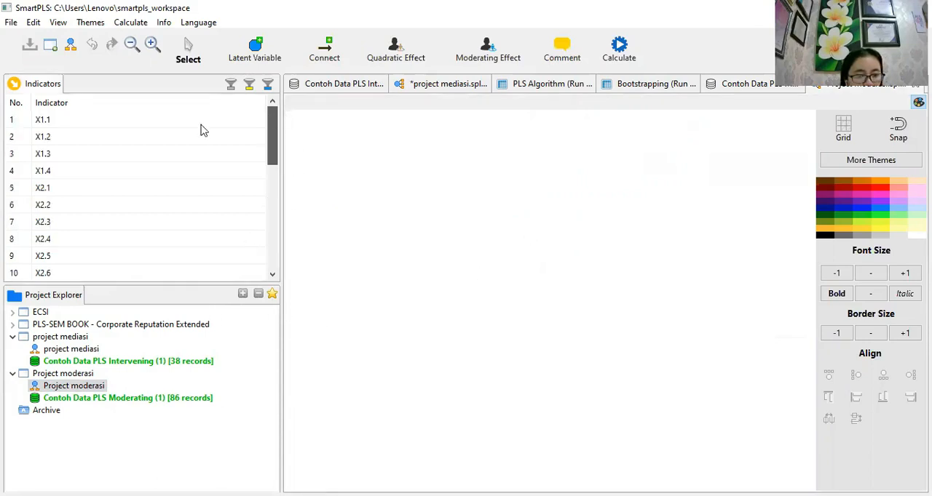
pyautogui.click(64, 123)
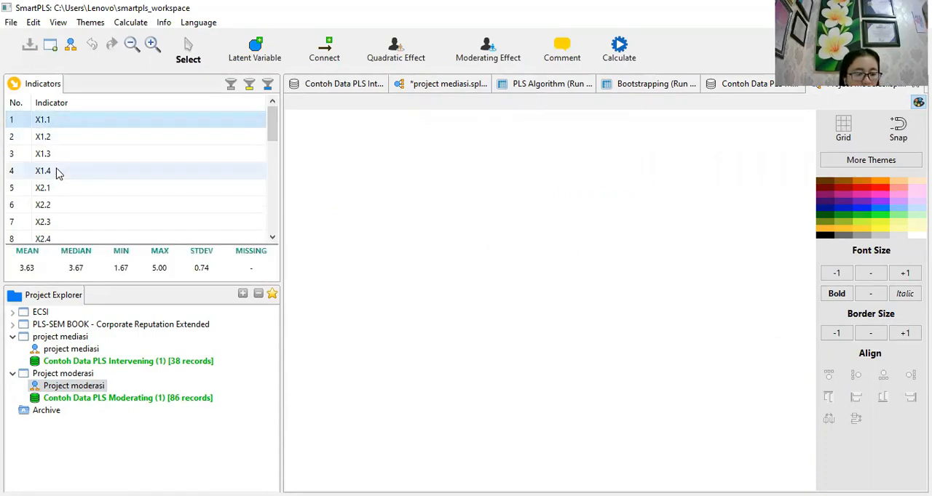
pyautogui.keyDown('shift'); pyautogui.click(55, 172); pyautogui.keyUp('shift')
pyautogui.moveTo(55, 173); pyautogui.dragTo(407, 198)
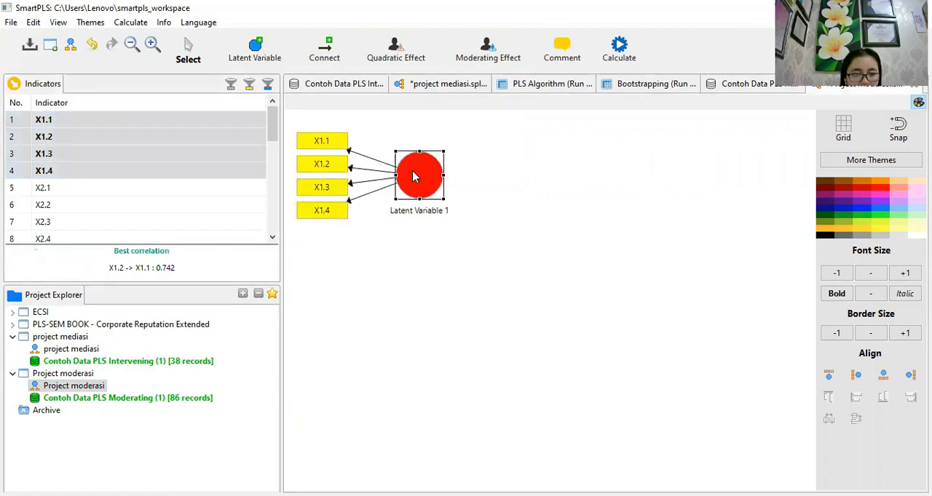
# - Add a second latent variable with indicators X2.1 to X2.6 to the path model, below the X1 construct
pyautogui.moveTo(273, 131); pyautogui.dragTo(274, 149)
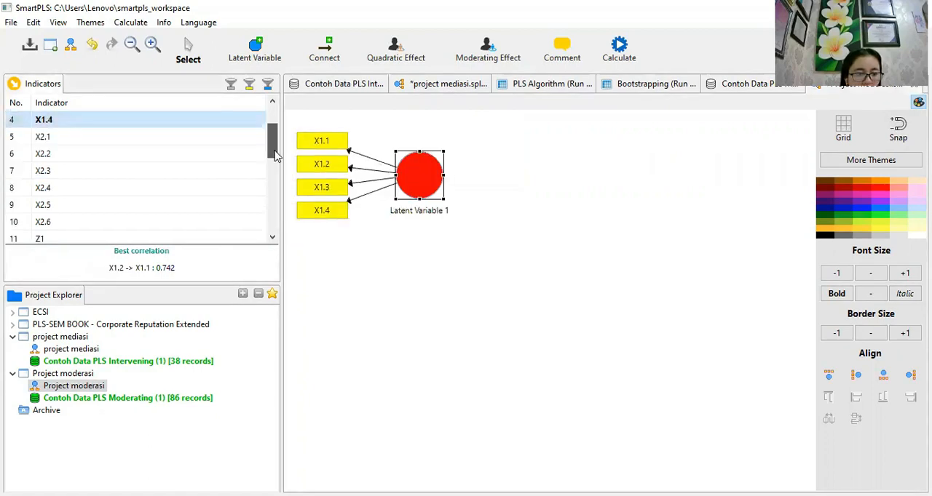
pyautogui.scroll(1, 81, 151)
pyautogui.click(79, 152)
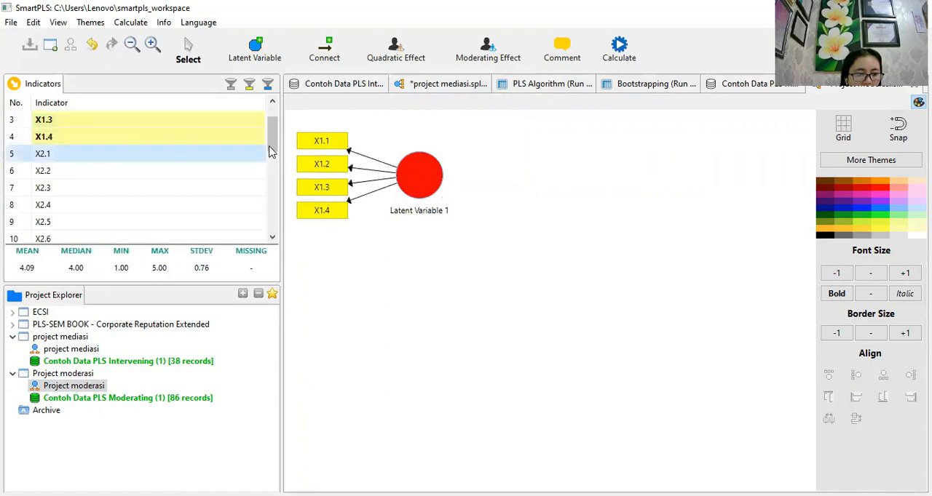
pyautogui.moveTo(271, 138); pyautogui.dragTo(274, 146)
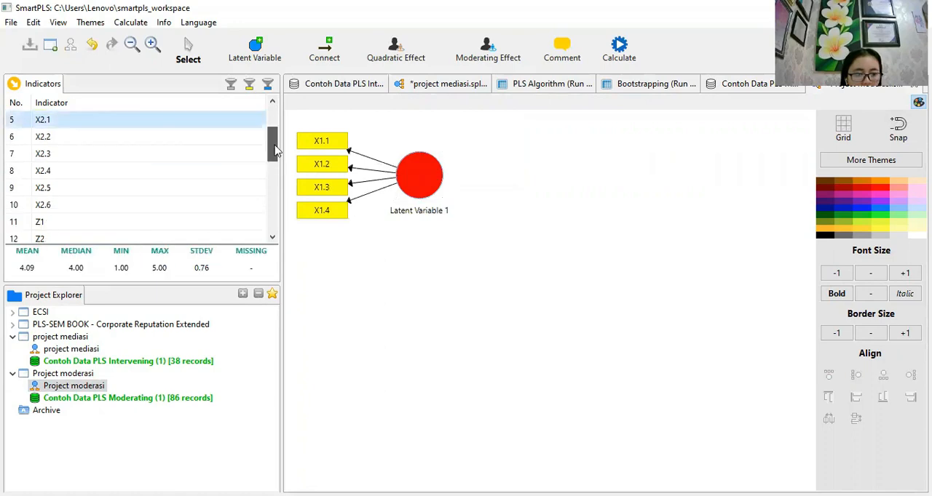
pyautogui.keyDown('shift'); pyautogui.click(79, 205); pyautogui.keyUp('shift')
pyautogui.moveTo(291, 251); pyautogui.dragTo(404, 331)
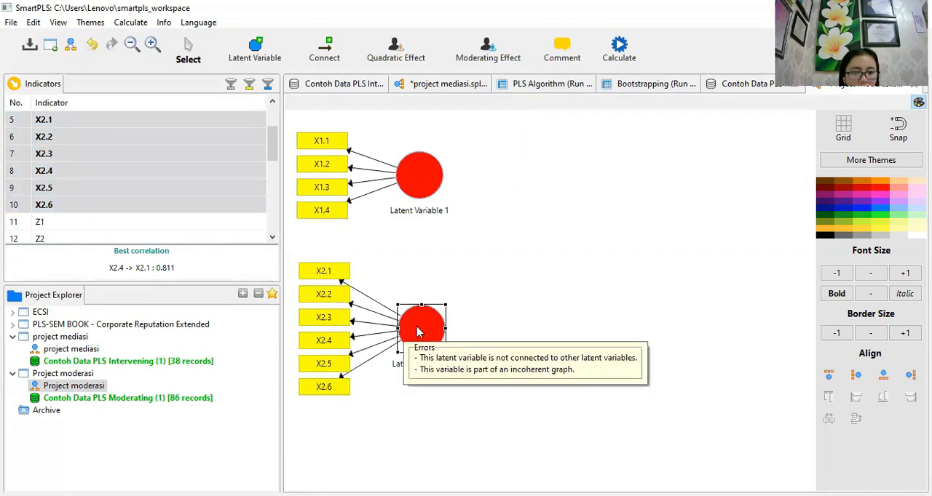
# - Add a third latent variable with indicators Z1 to Z11 to the path model, to the right of the X1 and X2 constructs
pyautogui.moveTo(274, 165); pyautogui.dragTo(275, 180)
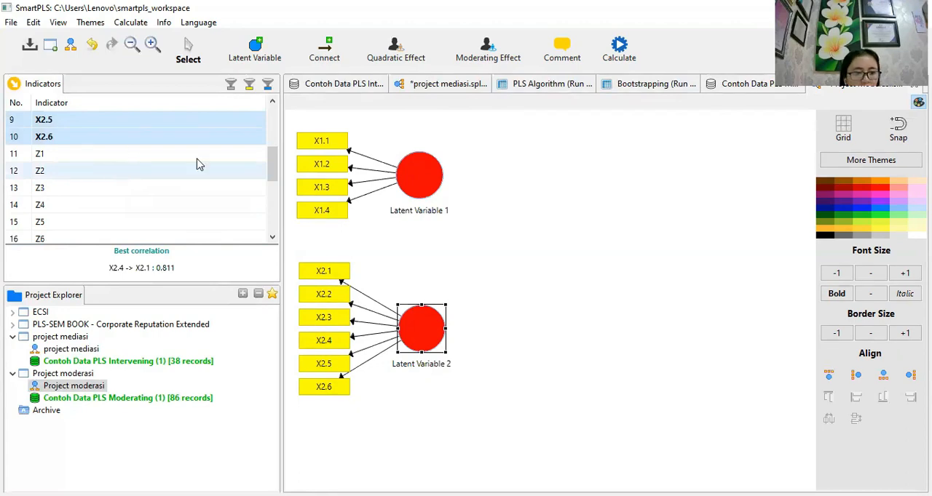
pyautogui.click(119, 154)
pyautogui.moveTo(272, 177); pyautogui.dragTo(284, 188)
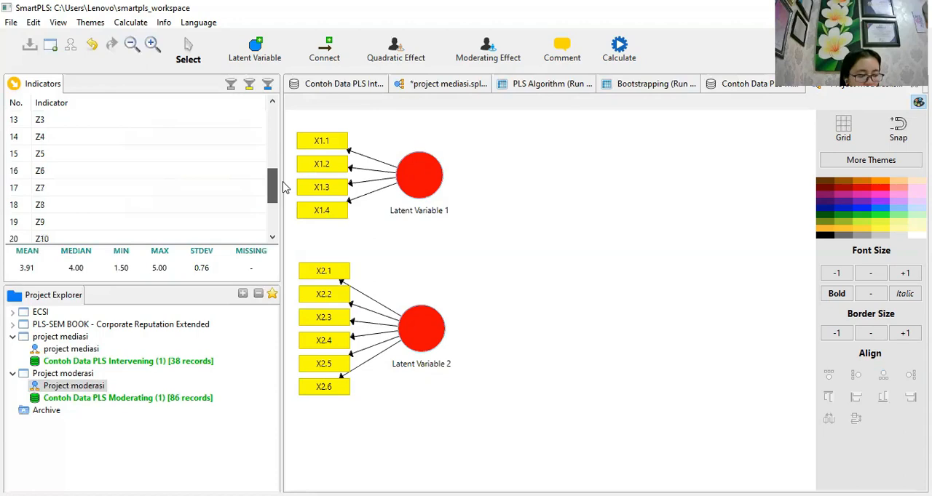
pyautogui.moveTo(284, 187); pyautogui.dragTo(301, 209)
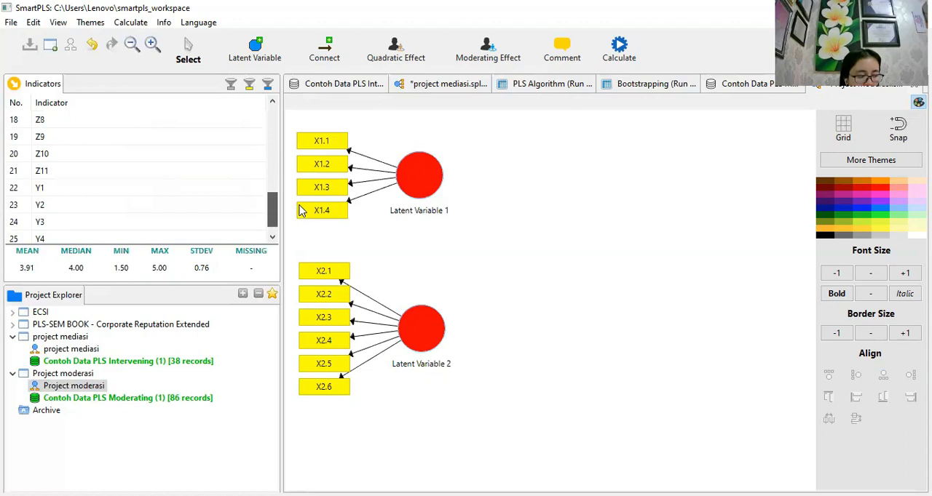
pyautogui.moveTo(301, 211); pyautogui.dragTo(304, 222)
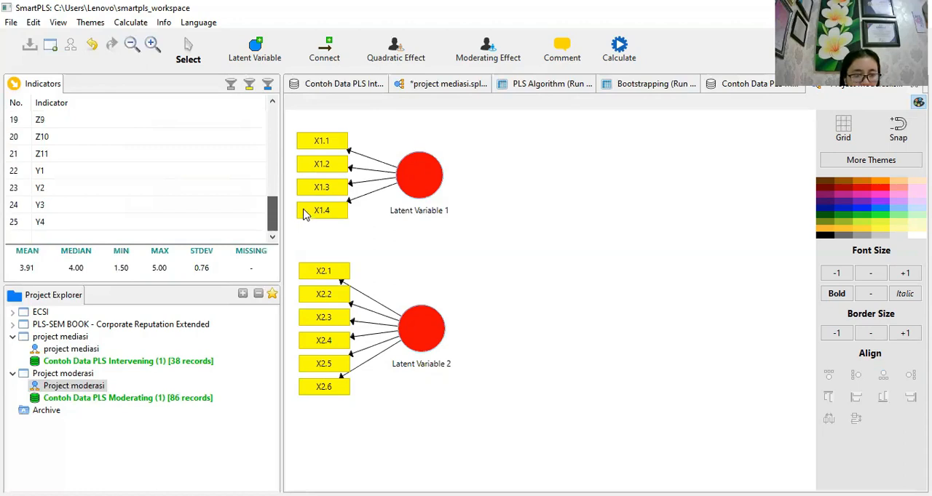
pyautogui.moveTo(307, 202); pyautogui.dragTo(308, 202)
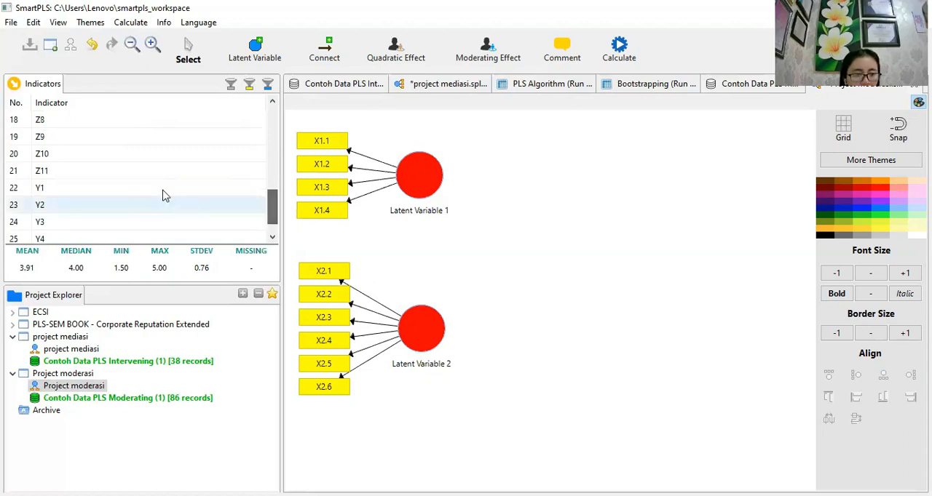
pyautogui.keyDown('shift'); pyautogui.click(133, 173); pyautogui.keyUp('shift')
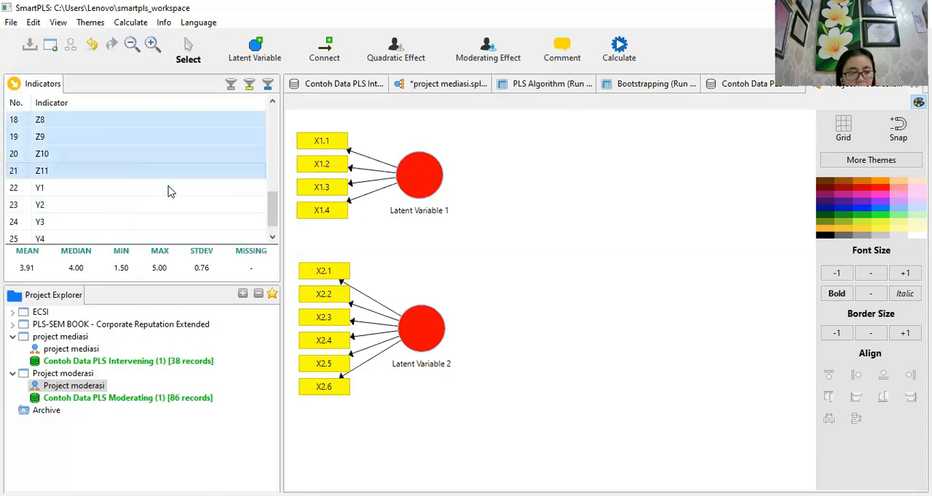
pyautogui.scroll(3, 282, 191)
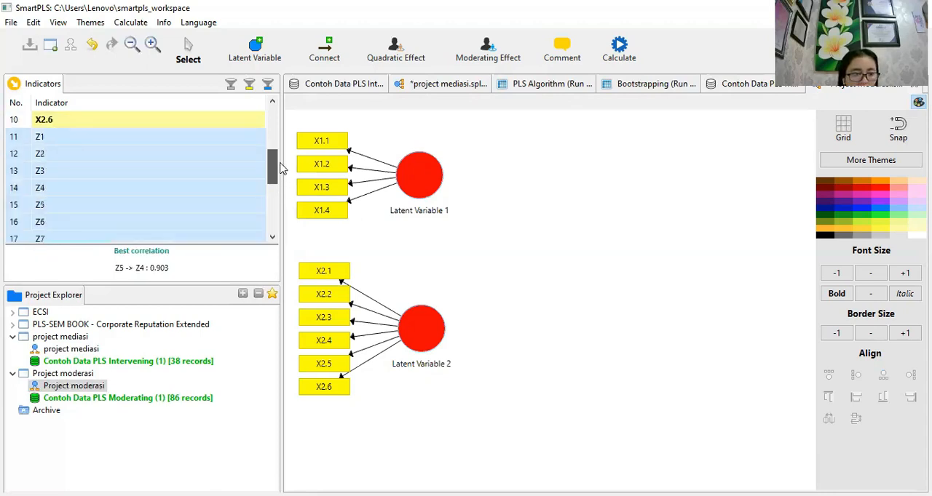
pyautogui.scroll(1, 129, 208)
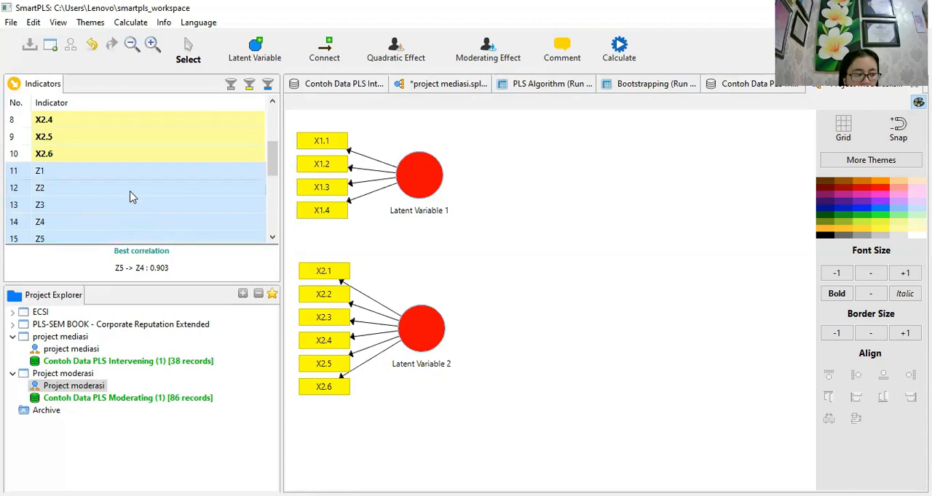
pyautogui.moveTo(326, 197); pyautogui.dragTo(633, 176)
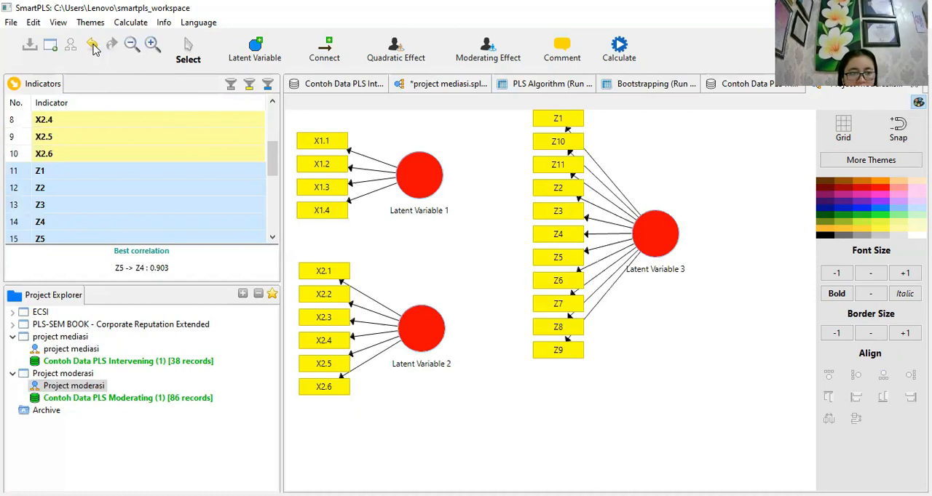
pyautogui.moveTo(275, 166); pyautogui.dragTo(301, 164)
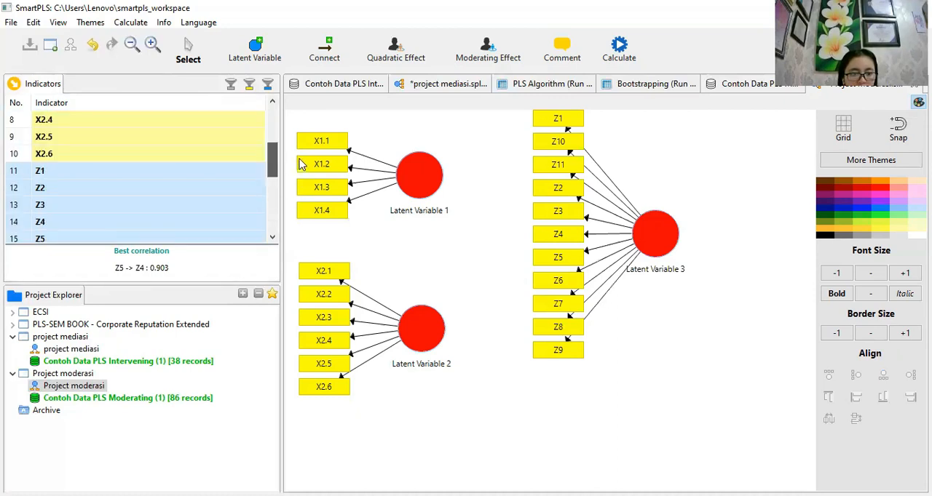
pyautogui.click(653, 222)
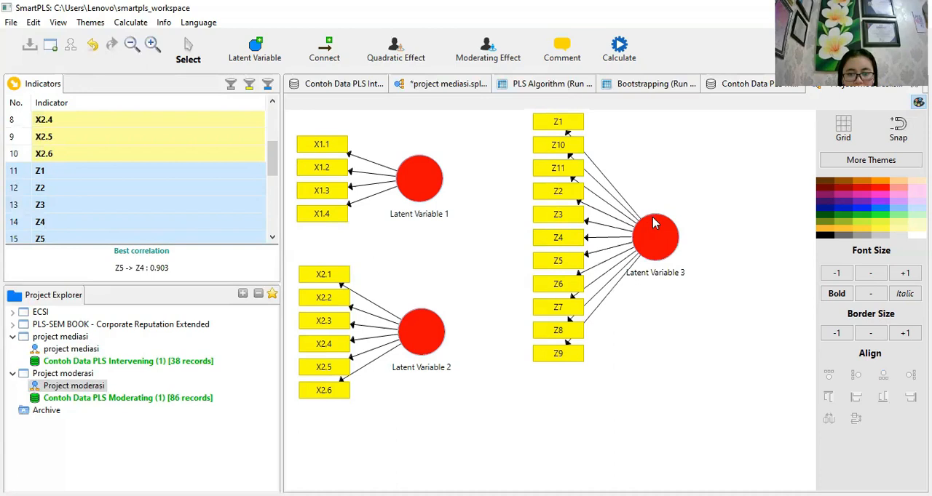
pyautogui.moveTo(654, 224)
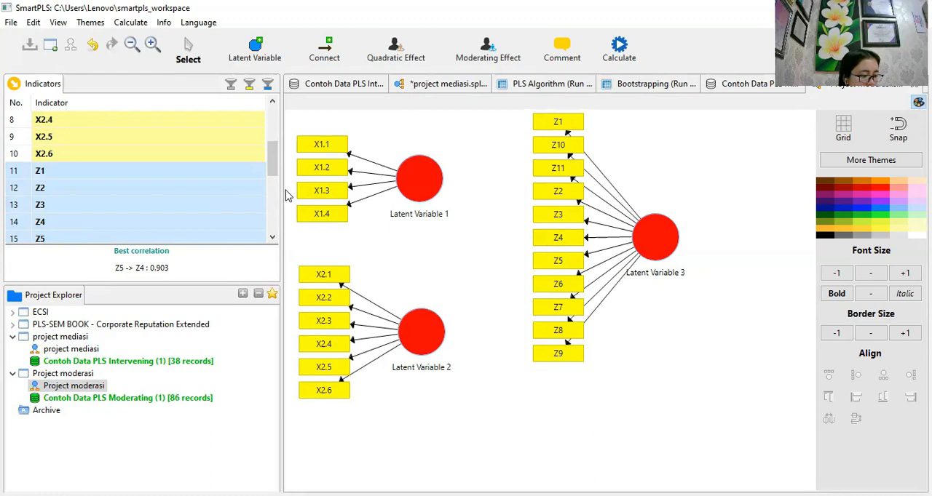
# - Add a fourth latent variable with indicators Y1 to Y4 to the path model, below the construct with the Z indicators
pyautogui.scroll(-1, 277, 181)
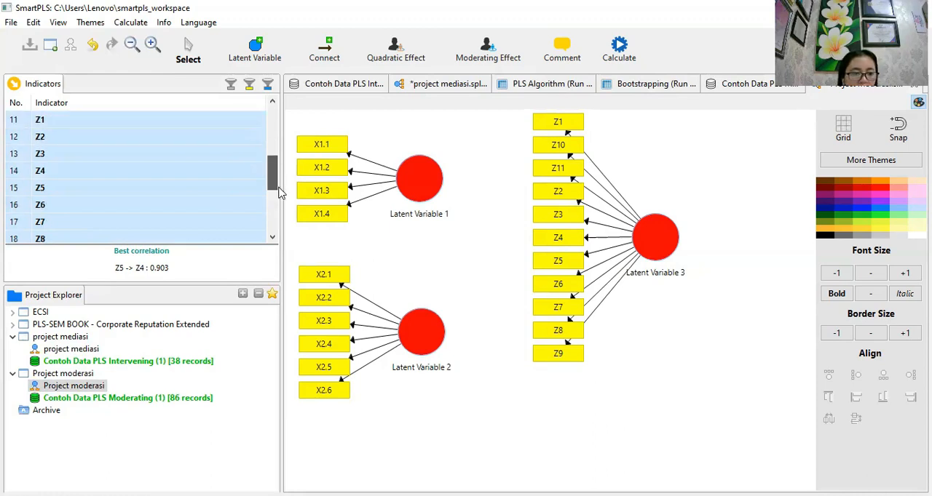
pyautogui.scroll(-3, 280, 191)
pyautogui.click(84, 177)
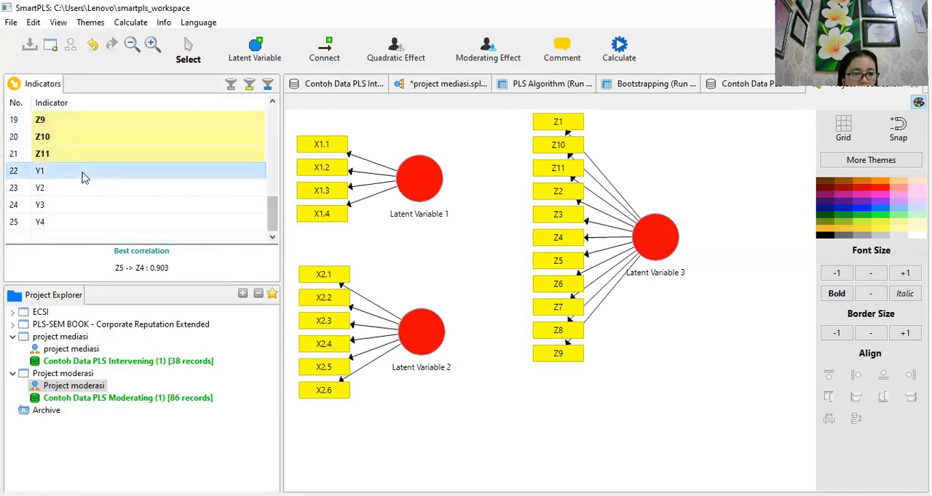
pyautogui.keyDown('shift'); pyautogui.click(81, 220); pyautogui.keyUp('shift')
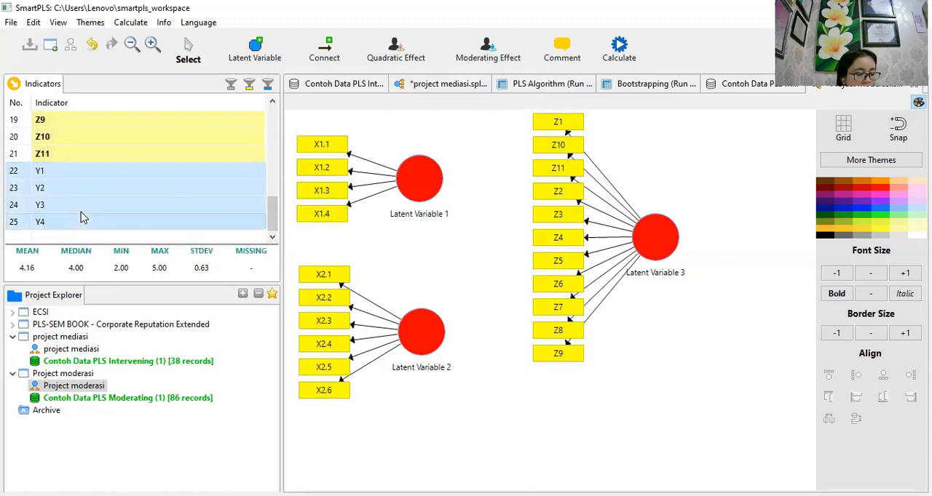
pyautogui.moveTo(89, 198); pyautogui.dragTo(697, 418)
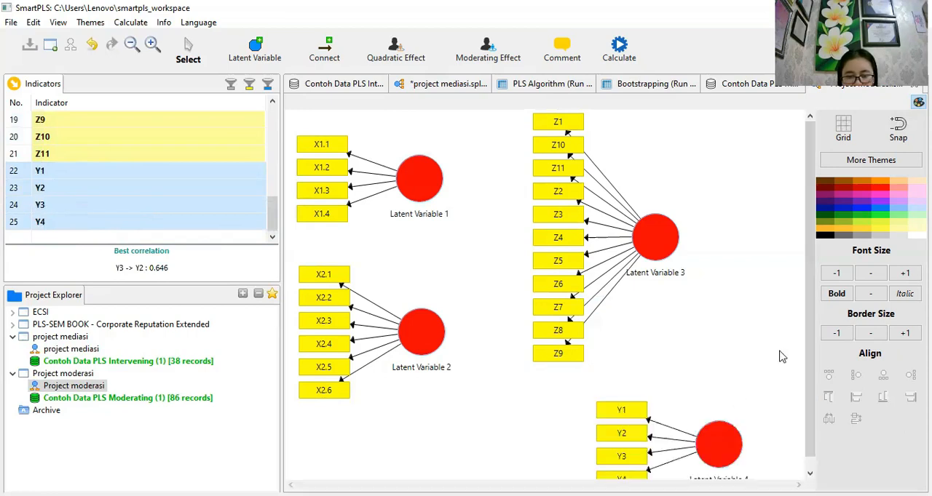
pyautogui.moveTo(814, 340); pyautogui.dragTo(814, 340)
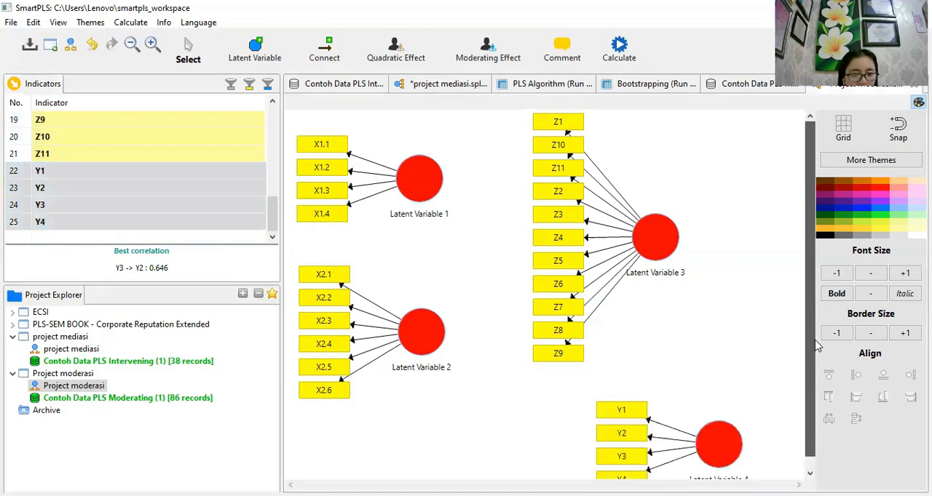
pyautogui.moveTo(818, 371); pyautogui.dragTo(785, 356)
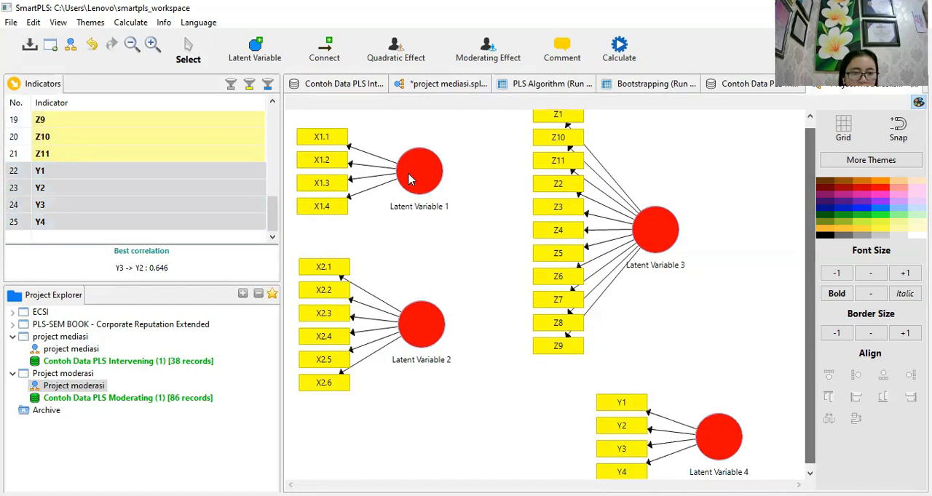
# - Rename Latent Variable 1 as X1
pyautogui.moveTo(420, 177)
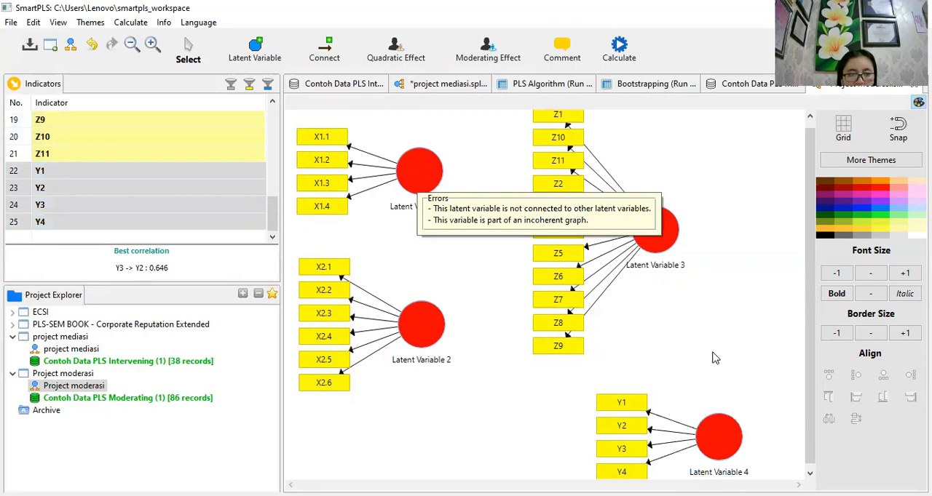
pyautogui.doubleClick(407, 184)
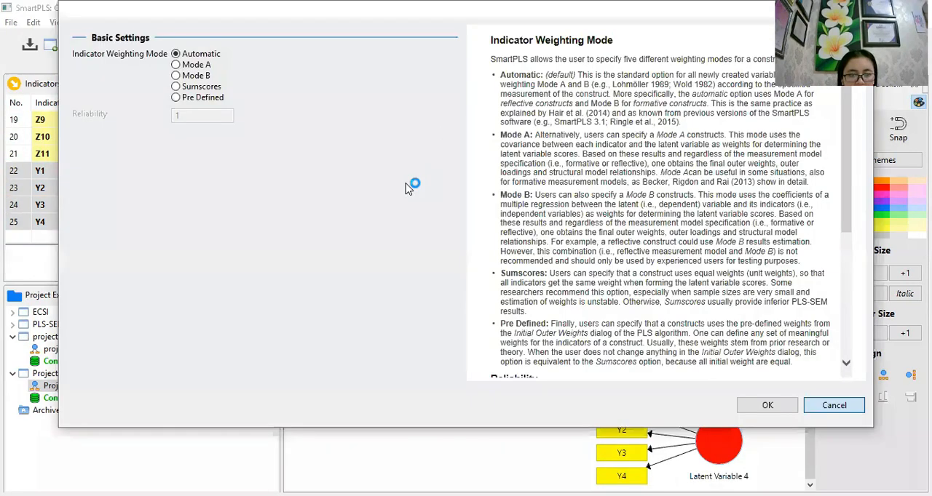
pyautogui.click(442, 129)
pyautogui.write('x1')
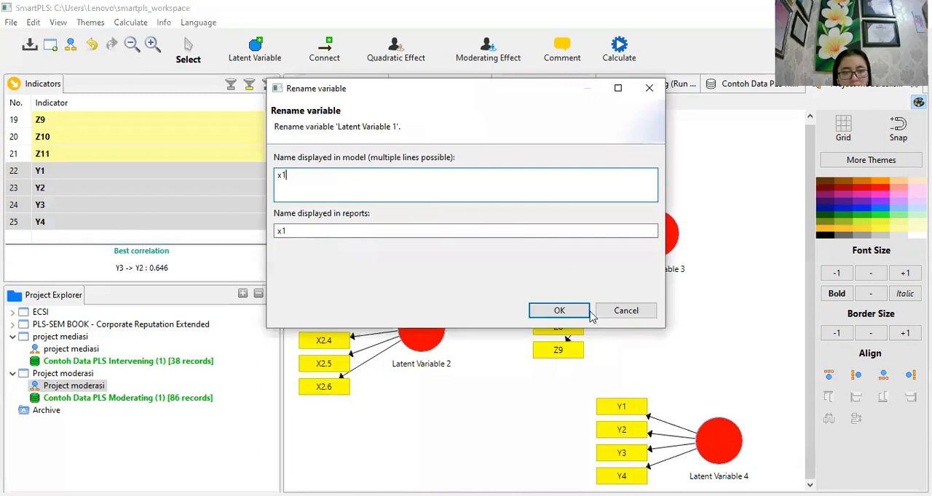
pyautogui.press('BackSpace')
pyautogui.press('BackSpace')
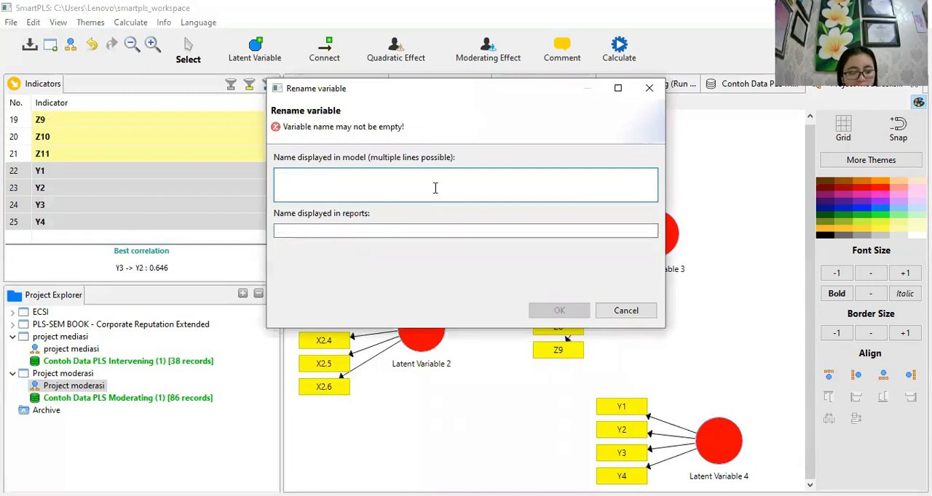
pyautogui.write('X1')
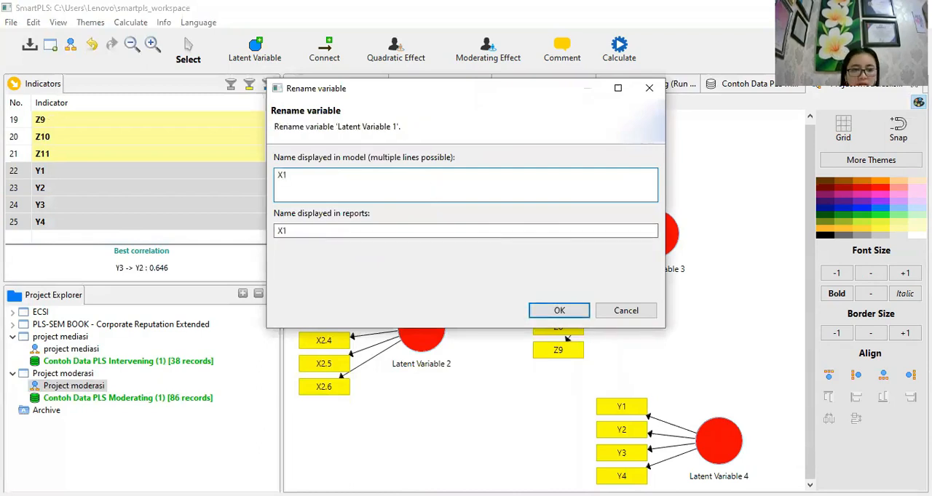
pyautogui.click(556, 310)
# - Rename Latent Variable 2 as X2
pyautogui.rightClick(508, 128)
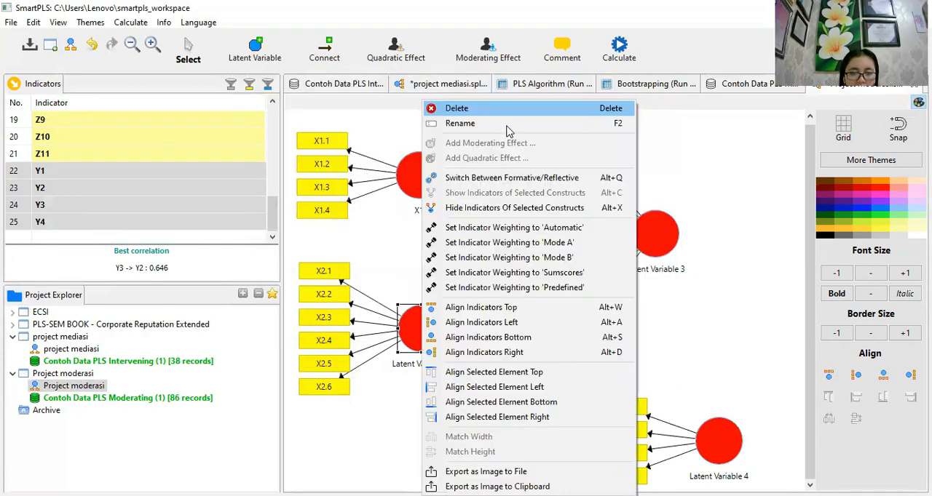
pyautogui.click(508, 125)
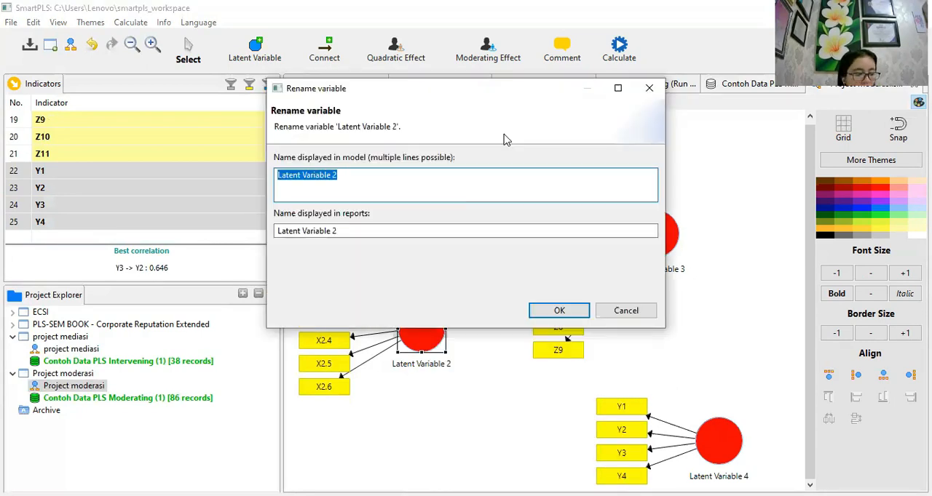
pyautogui.write('X2')
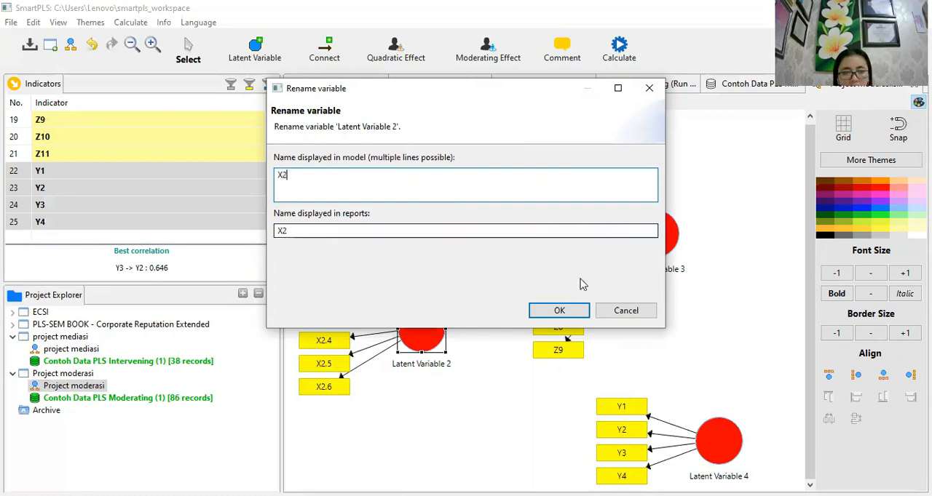
pyautogui.click(559, 311)
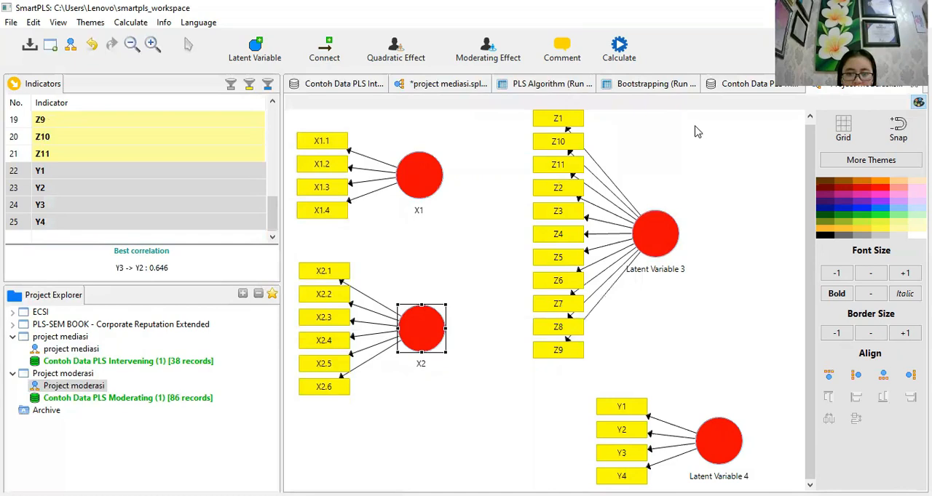
# - Rename Latent Variable 3 as Z
pyautogui.rightClick(633, 233)
pyautogui.click(665, 121)
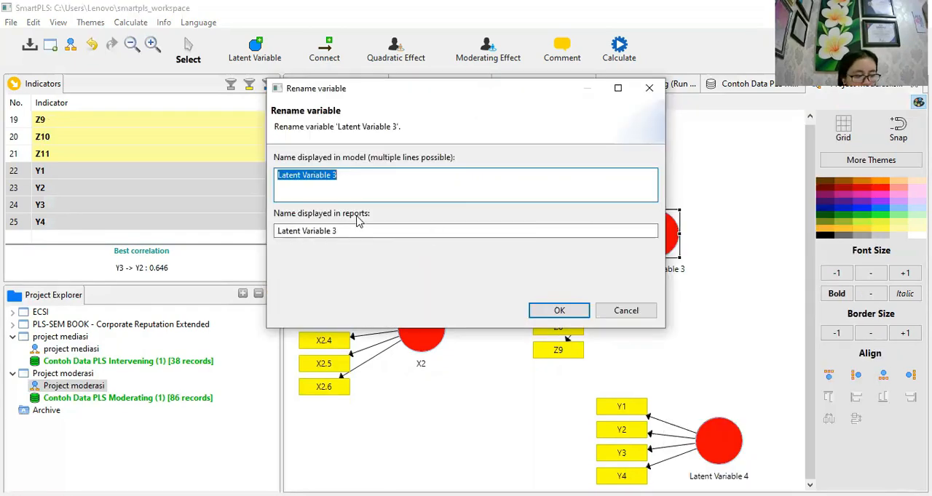
pyautogui.write('Z')
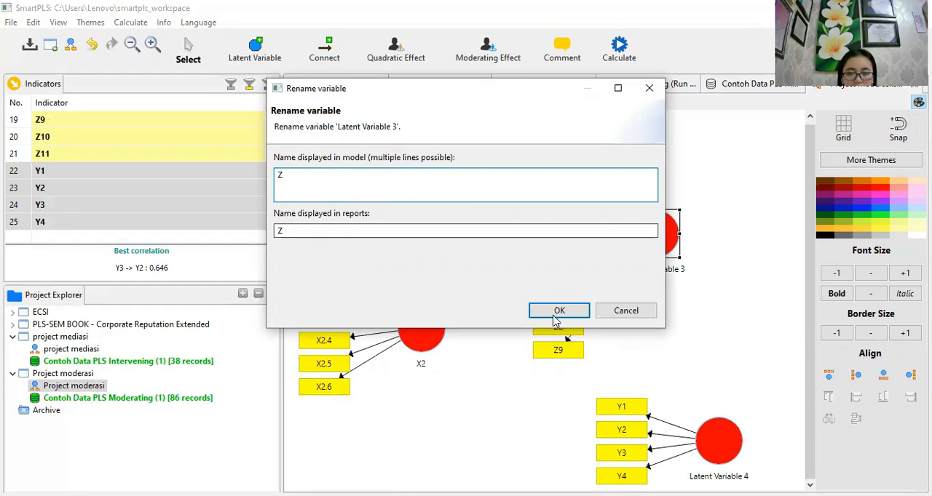
pyautogui.click(555, 313)
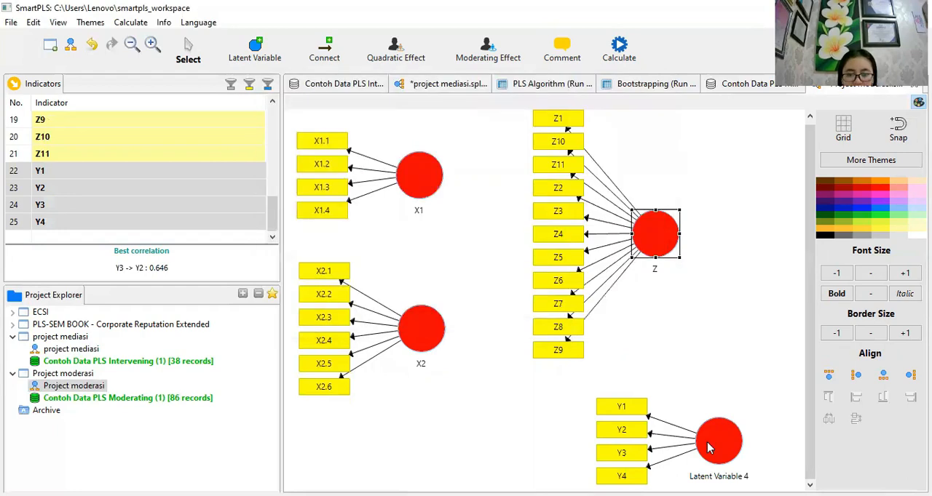
# - Rename Latent Variable 4 as Y
pyautogui.rightClick(709, 448)
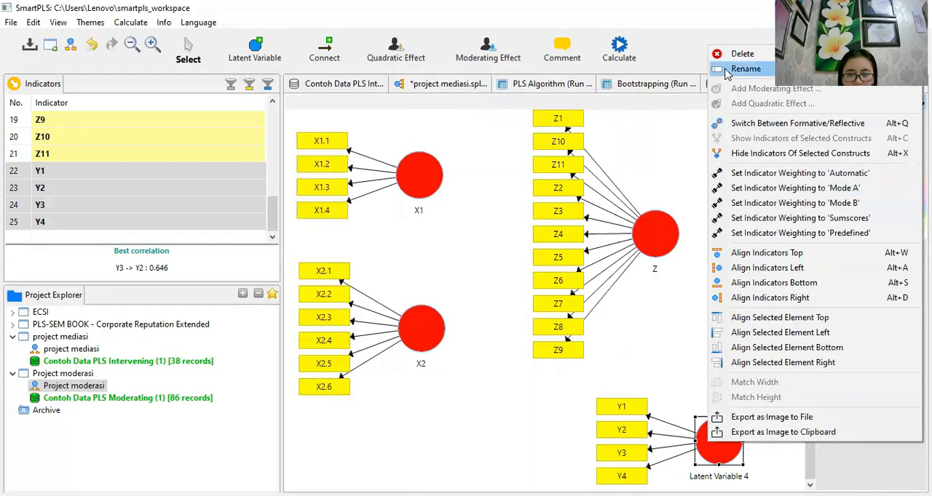
pyautogui.press('Return')
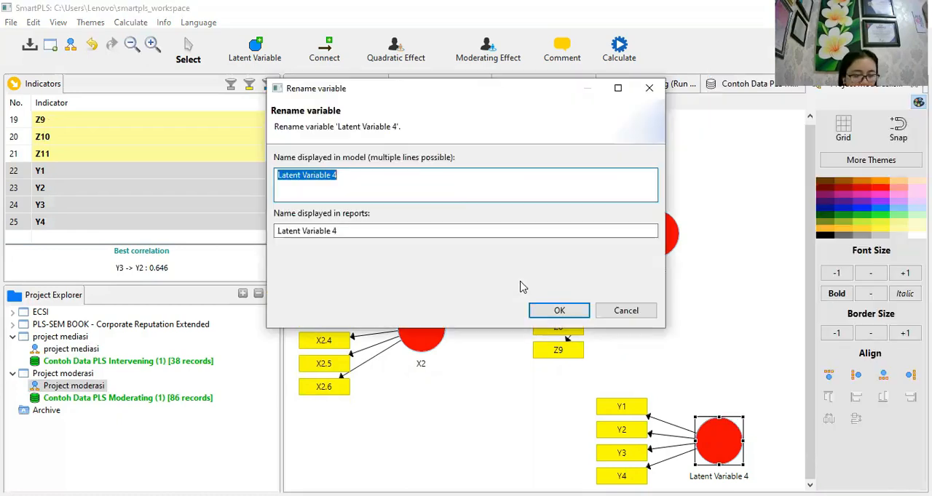
pyautogui.write('Y')
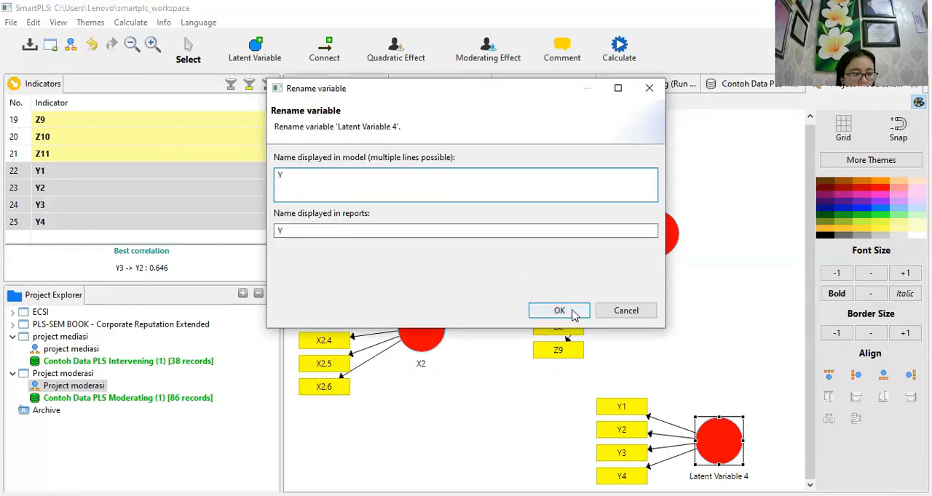
pyautogui.click(559, 312)
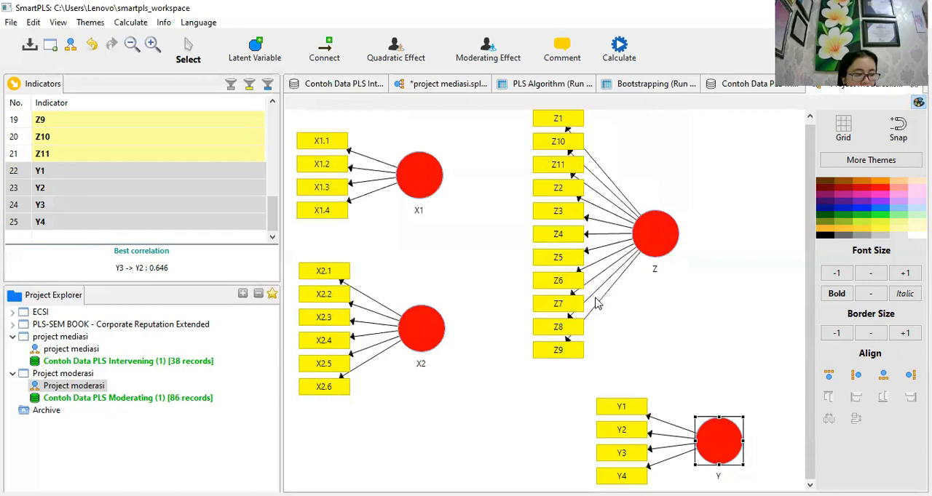
# - Align construct Z's indicators above its circle and move Z upward so its indicators clear X1
pyautogui.click(653, 249)
pyautogui.rightClick(653, 250)
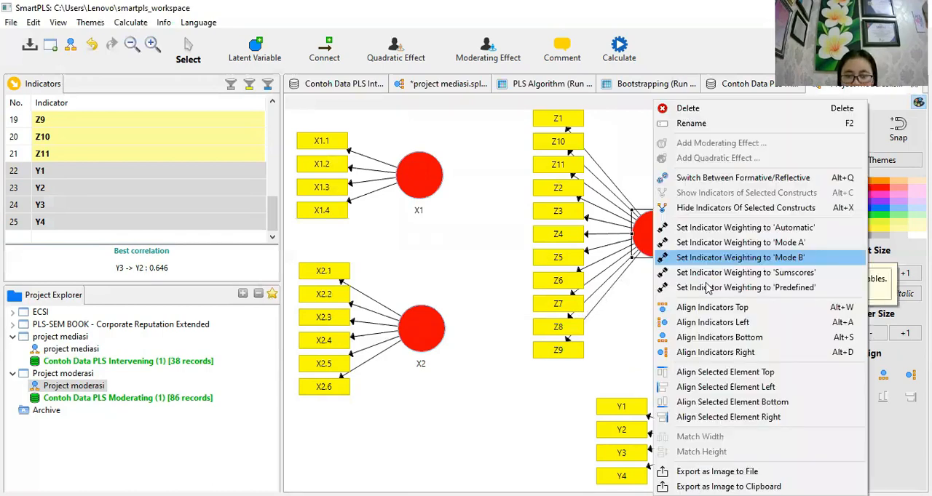
pyautogui.click(712, 308)
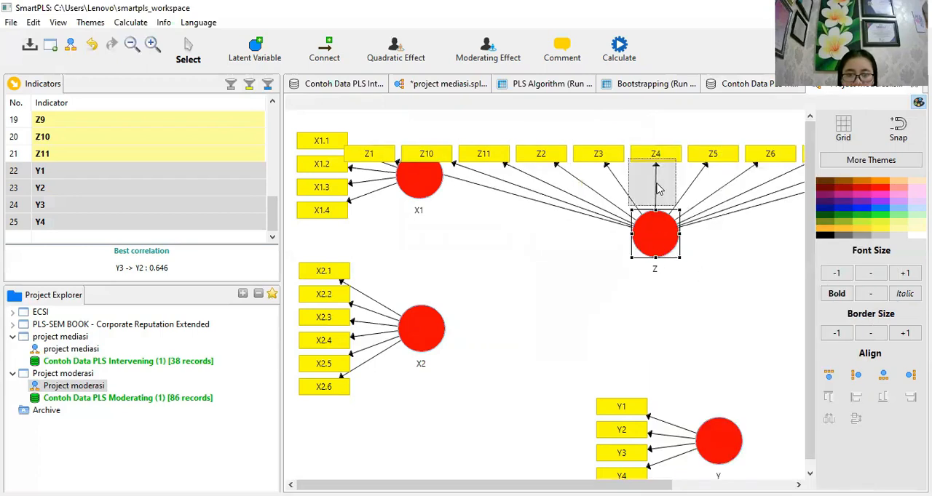
pyautogui.moveTo(657, 189); pyautogui.dragTo(657, 188)
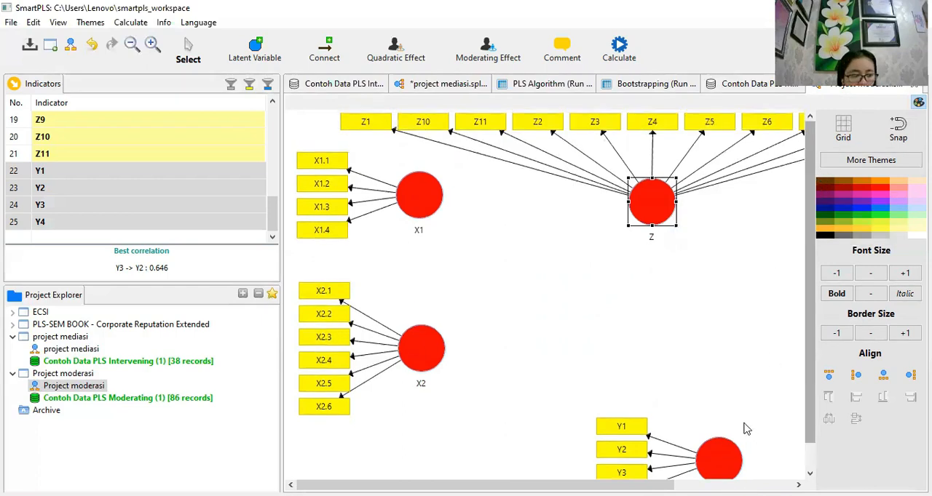
# - Move construct Y directly below Z and align its indicators on the right side of its circle
pyautogui.moveTo(732, 444); pyautogui.dragTo(671, 364)
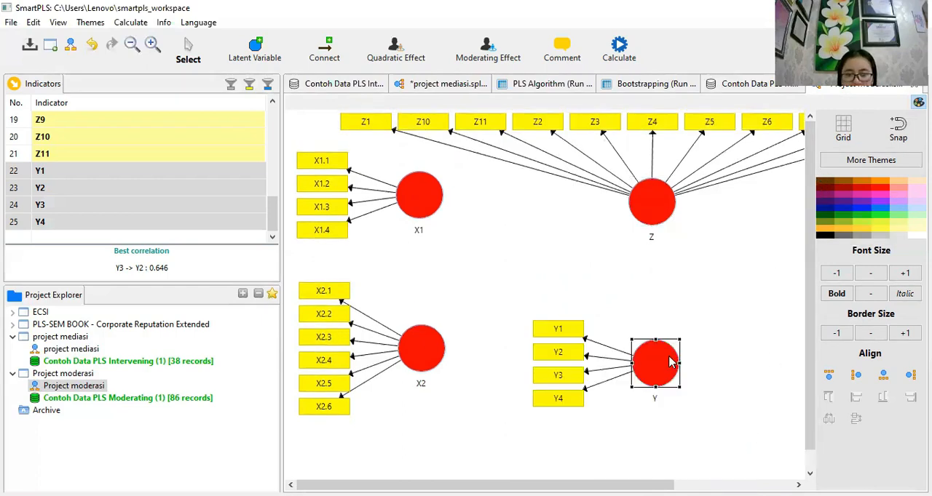
pyautogui.rightClick(713, 337)
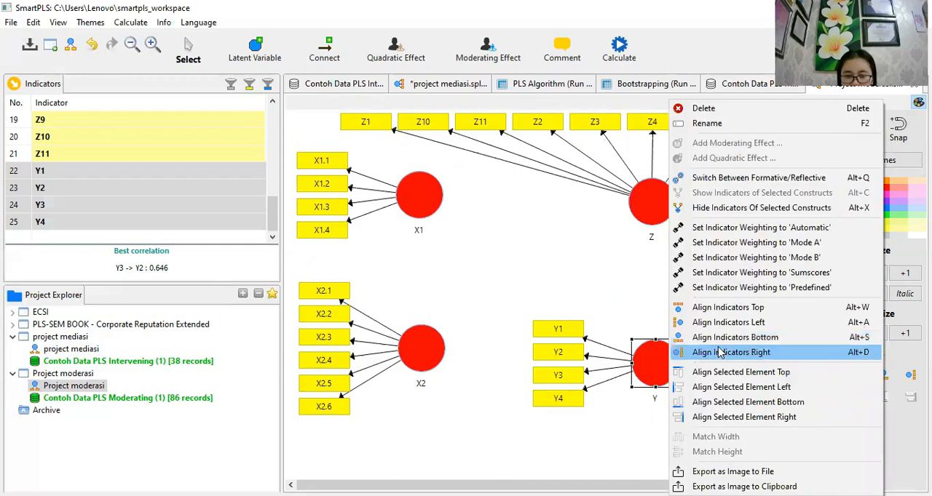
pyautogui.click(718, 352)
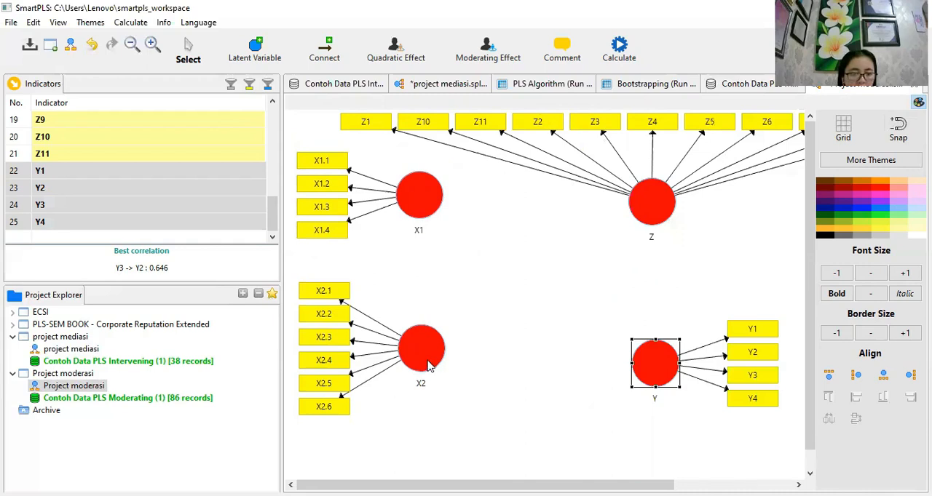
# - Reposition constructs X2, X1 and Z so X1 sits above X2 and Z is centred between X1 and Y
pyautogui.click(442, 406)
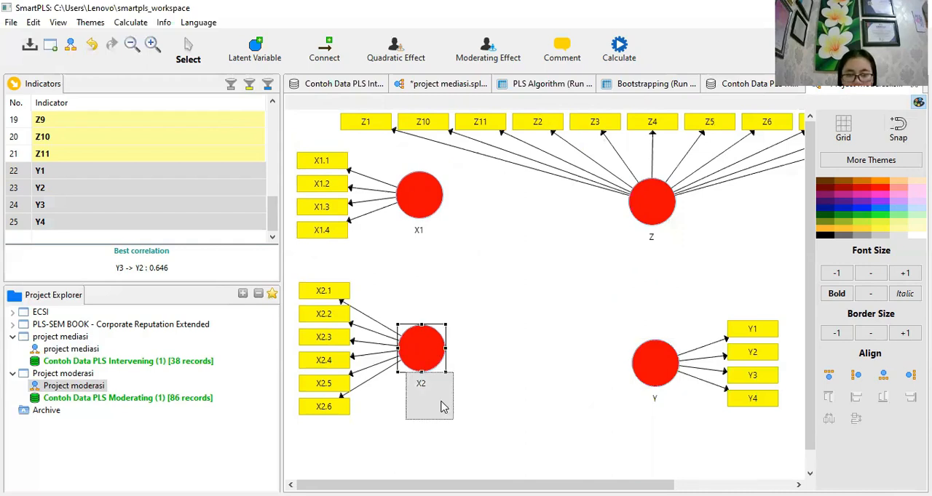
pyautogui.moveTo(441, 401); pyautogui.dragTo(441, 402)
pyautogui.moveTo(430, 200); pyautogui.dragTo(448, 248)
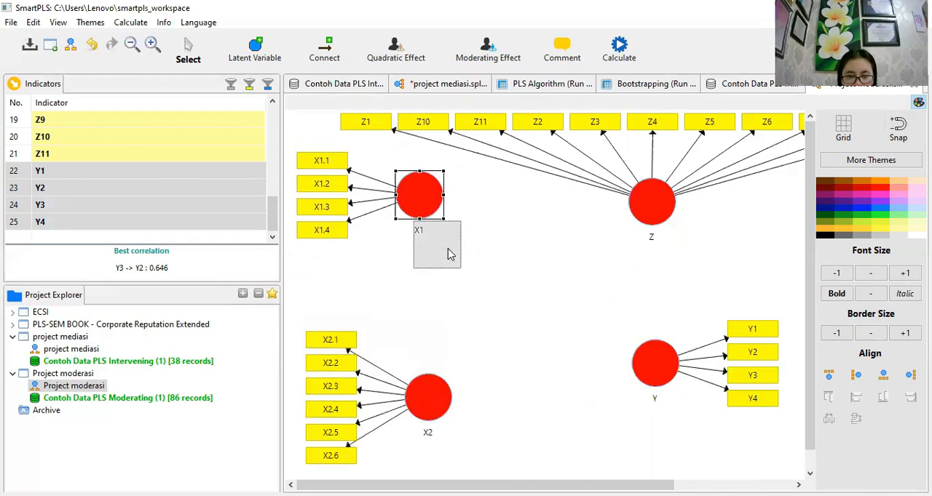
pyautogui.moveTo(640, 200); pyautogui.dragTo(636, 220)
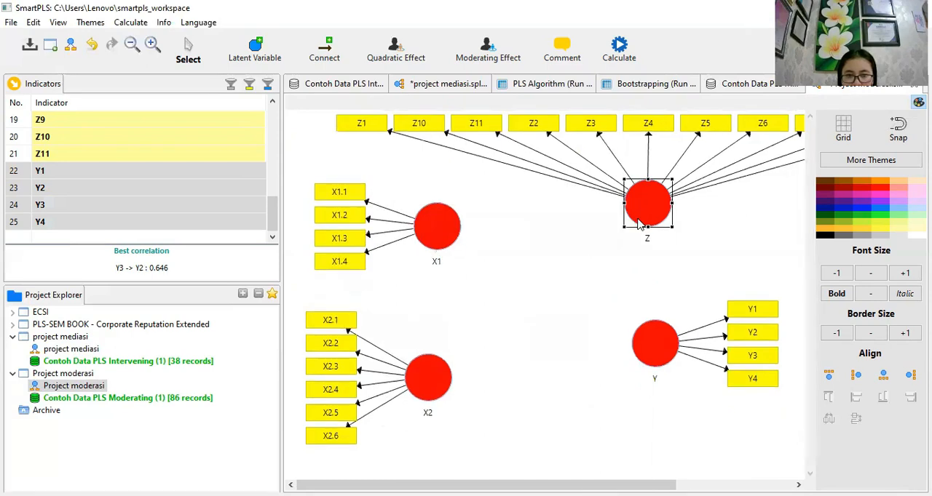
pyautogui.moveTo(623, 198); pyautogui.dragTo(591, 210)
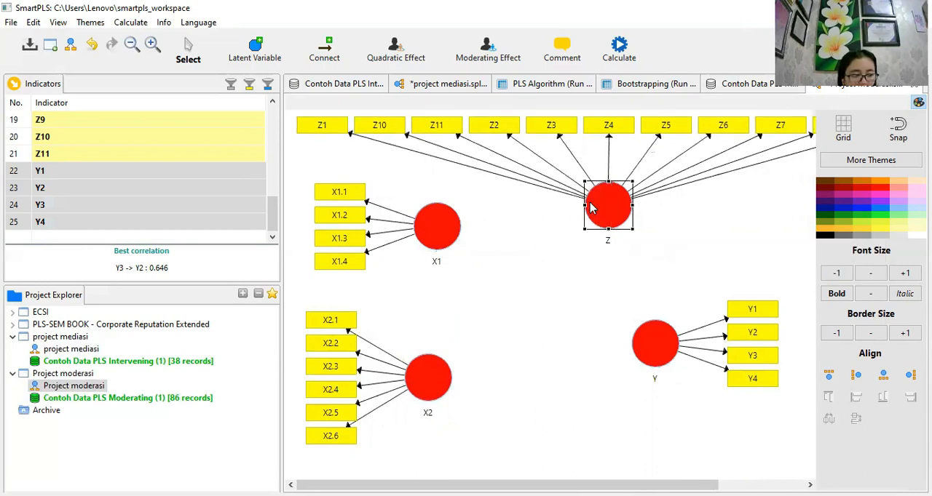
pyautogui.moveTo(577, 207); pyautogui.dragTo(572, 203)
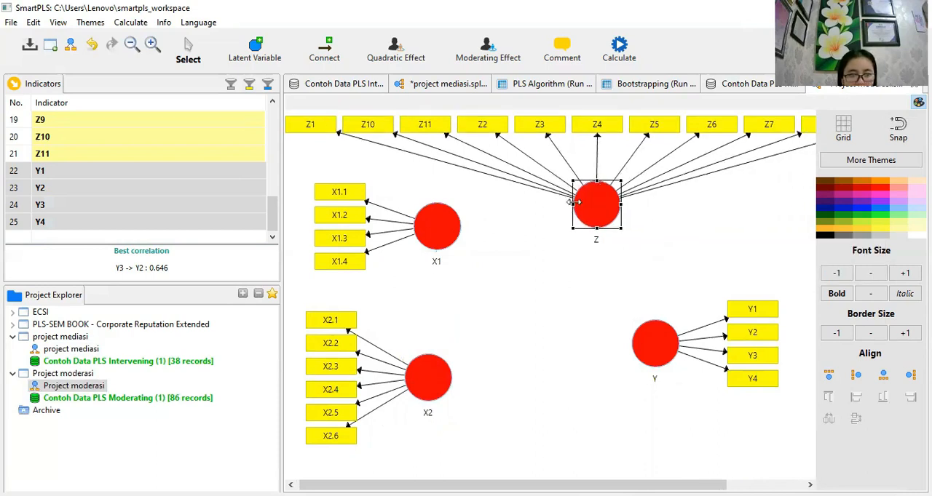
pyautogui.click(596, 285)
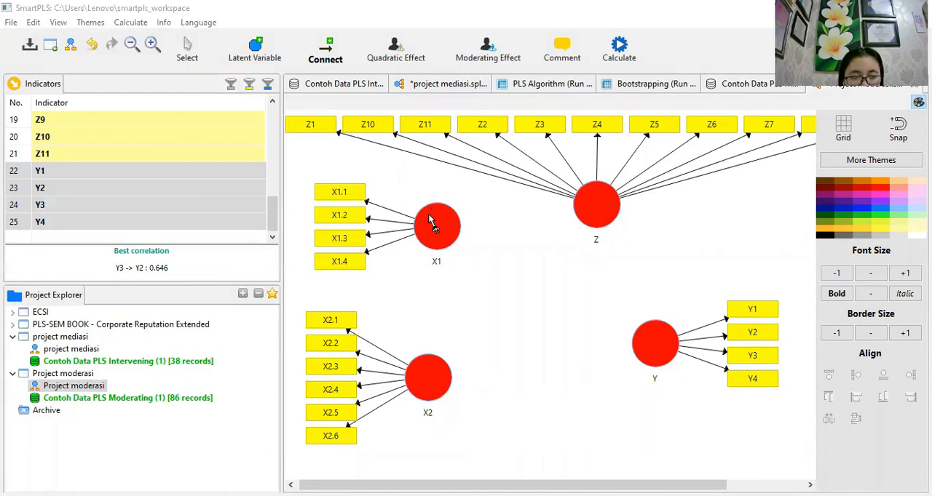
# - Connect constructs X1, X2 and Z each to Y with a path arrow
pyautogui.click(633, 340)
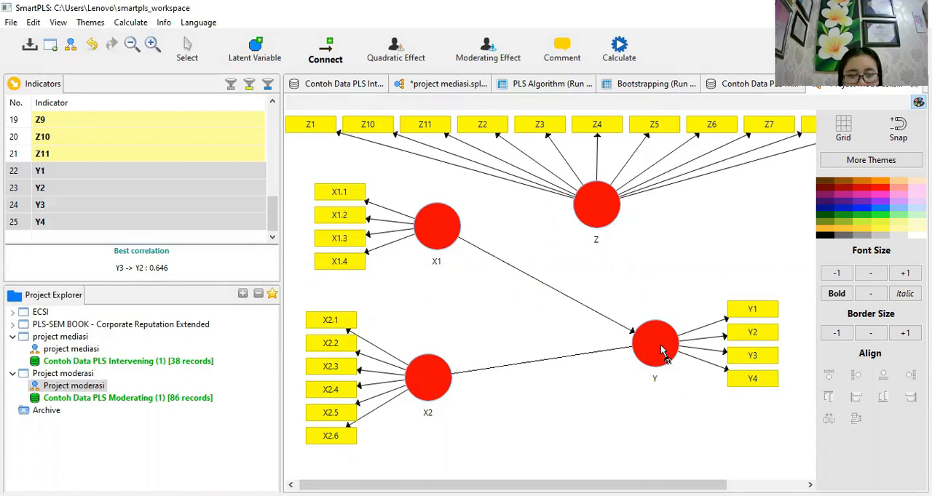
pyautogui.click(619, 215)
pyautogui.click(654, 354)
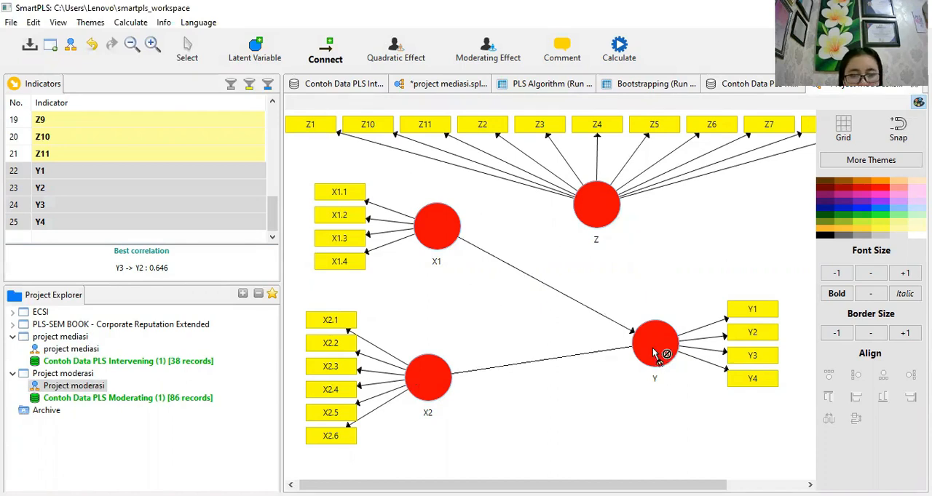
pyautogui.click(610, 203)
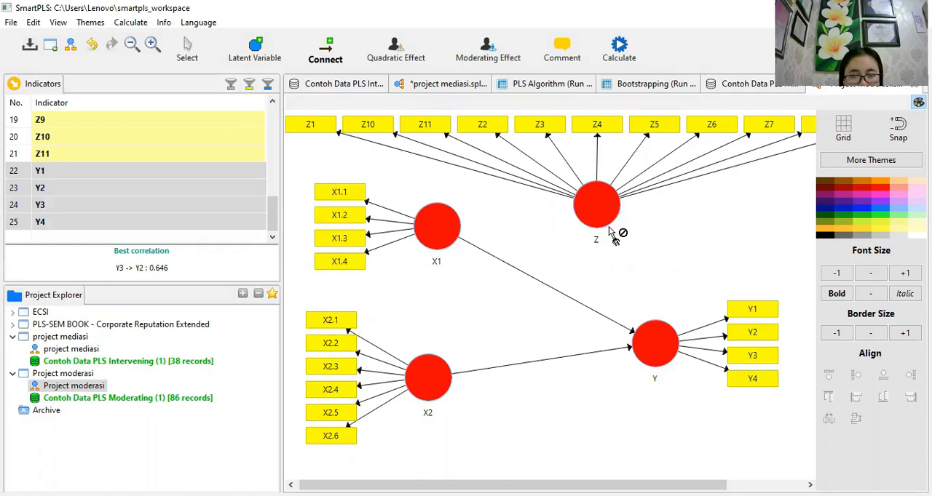
pyautogui.click(654, 342)
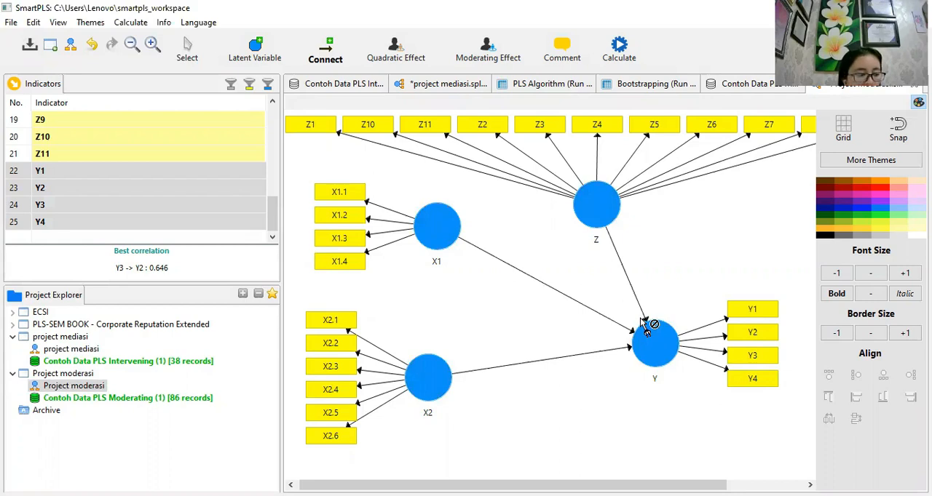
# - Add a Two Stage moderating effect on Y with moderator Z and independent variable X1, and place it between the X1 and X2 paths
pyautogui.click(193, 60)
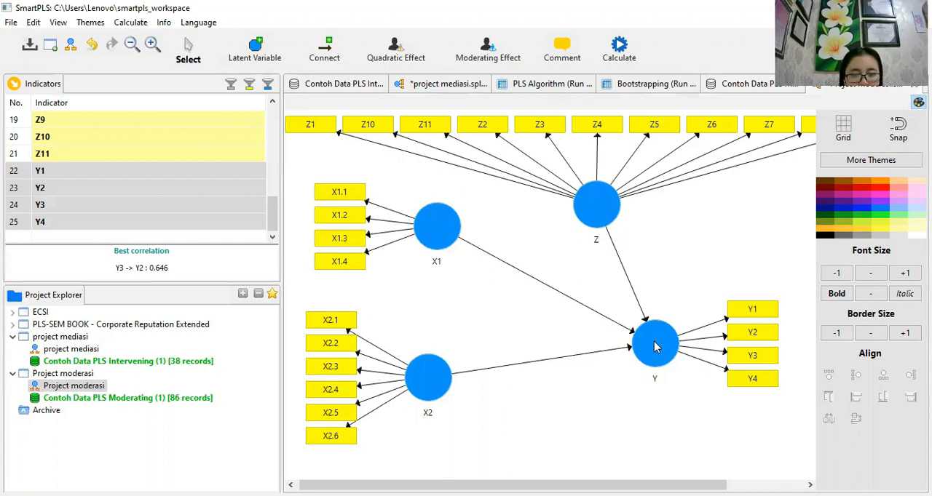
pyautogui.rightClick(653, 342)
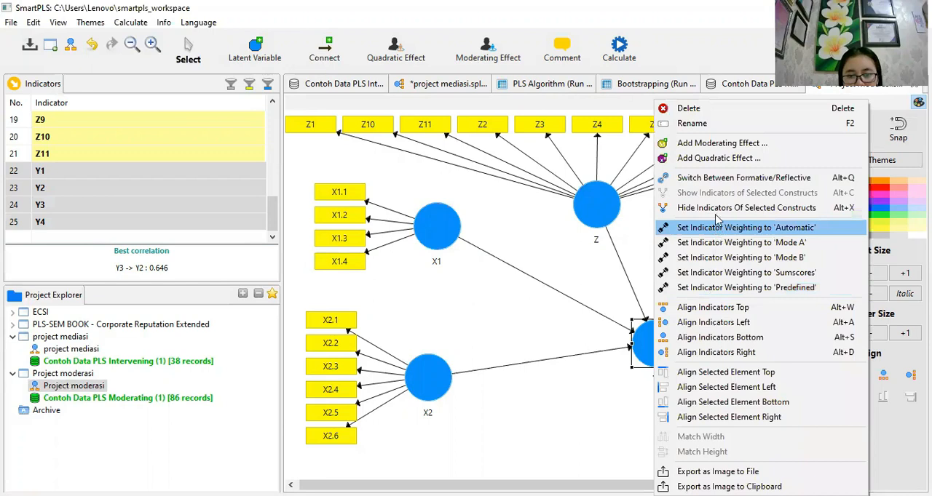
pyautogui.click(722, 146)
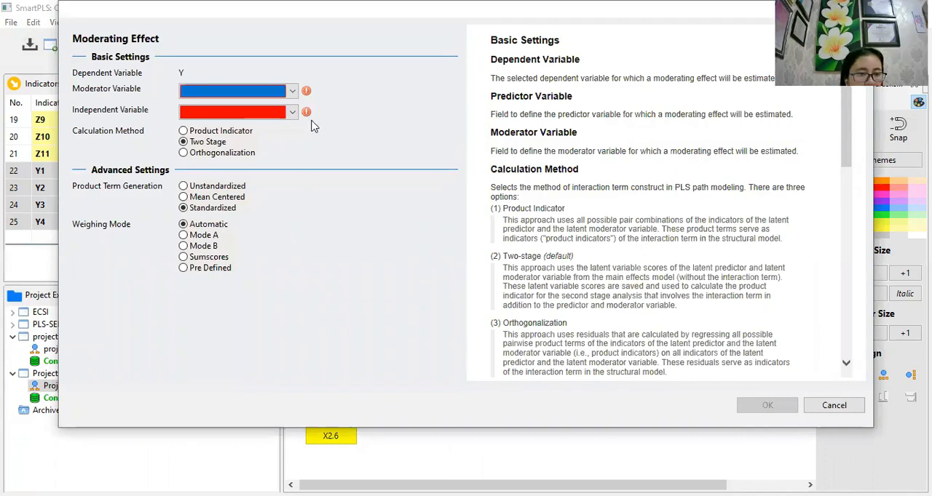
pyautogui.click(292, 95)
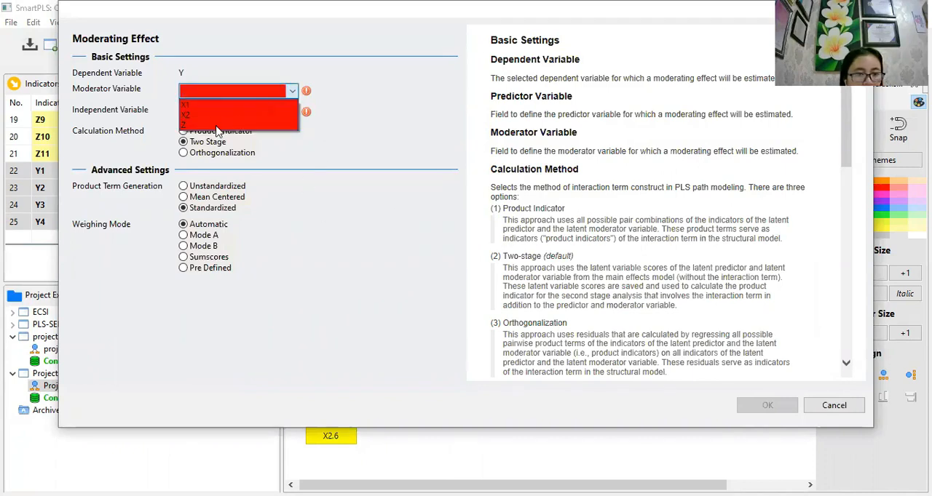
pyautogui.click(216, 127)
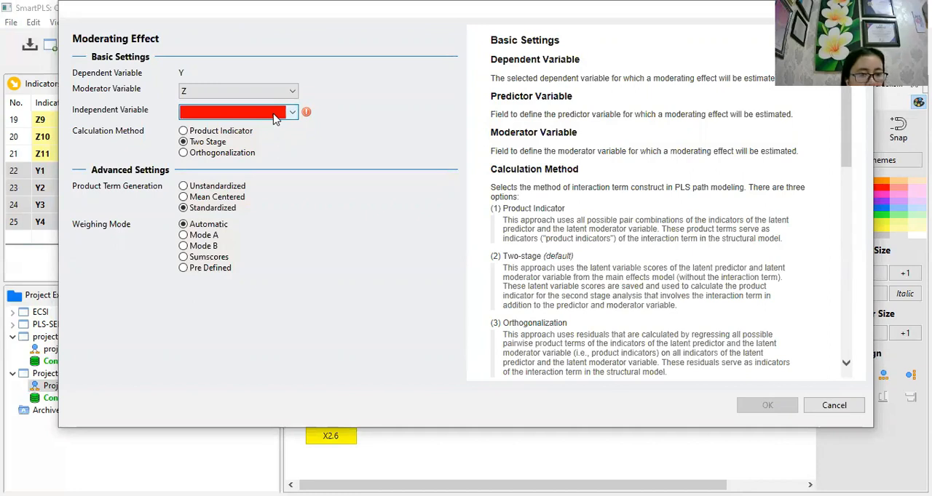
pyautogui.click(292, 115)
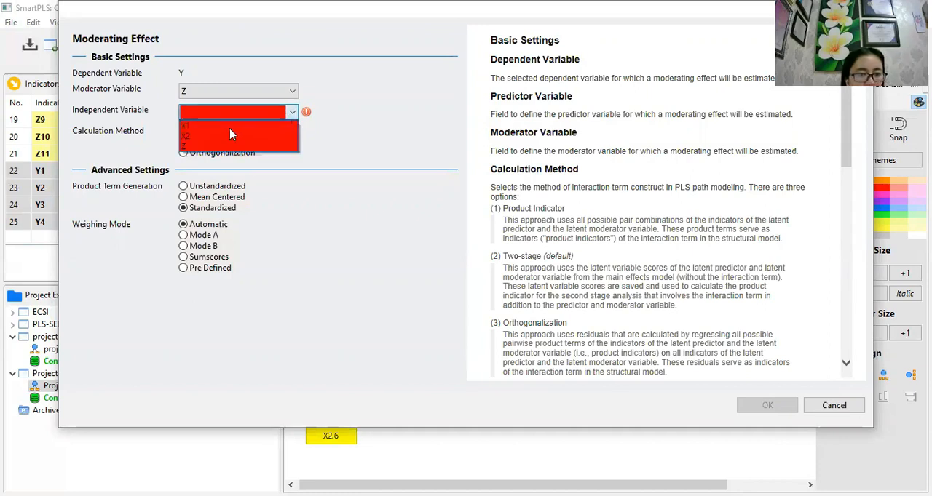
pyautogui.click(230, 126)
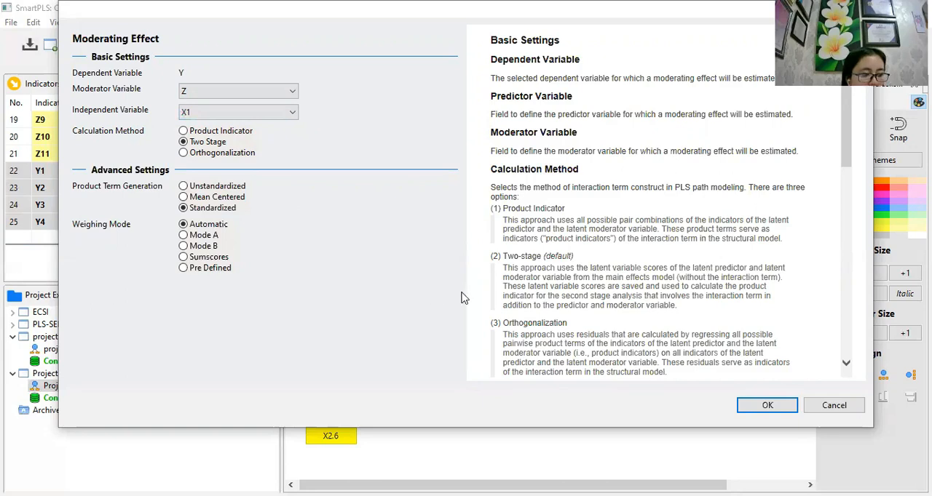
pyautogui.click(748, 408)
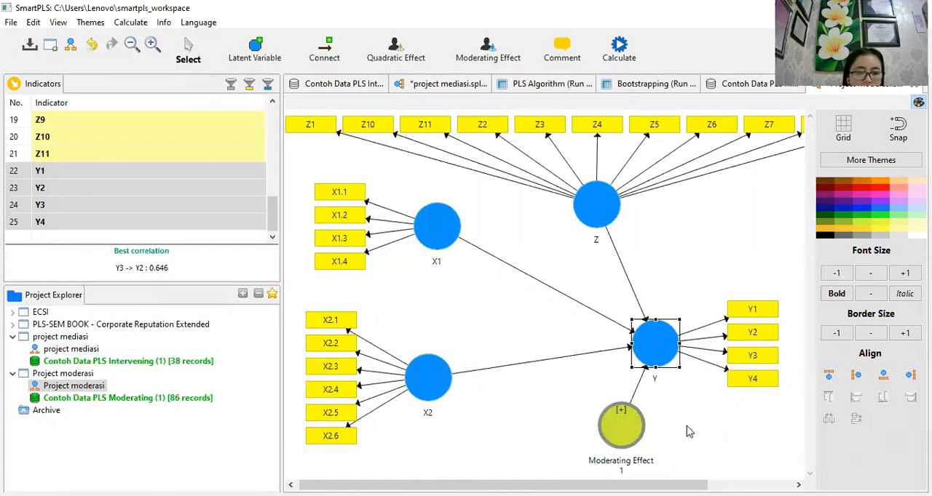
pyautogui.moveTo(610, 435); pyautogui.dragTo(518, 334)
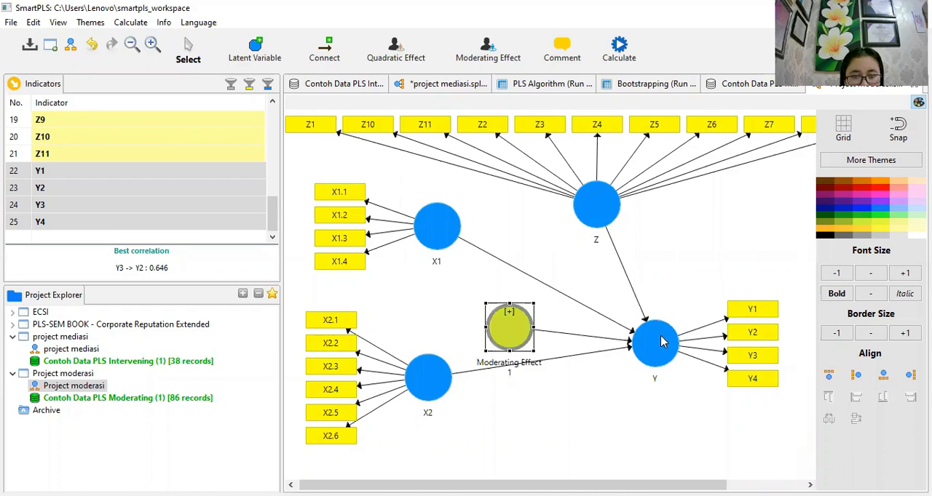
# - Add a second Two Stage moderating effect on Y with moderator Z and independent variable X2
pyautogui.rightClick(659, 343)
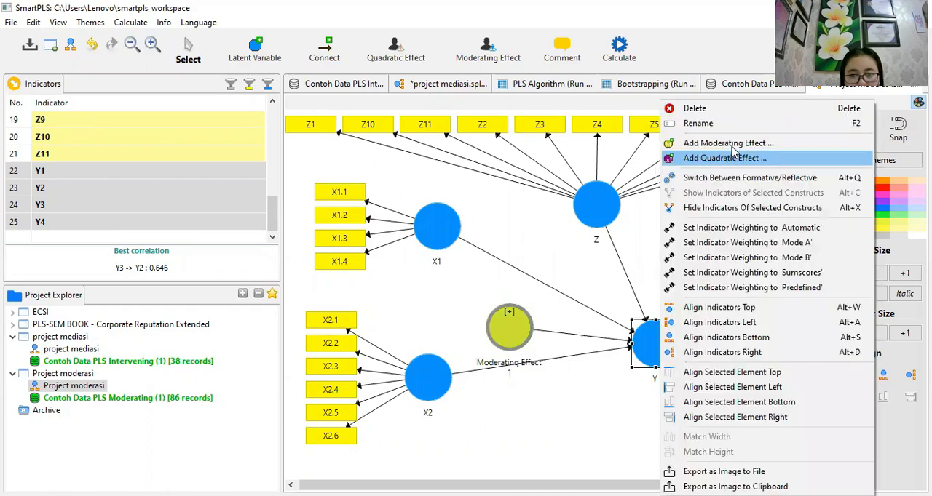
pyautogui.click(727, 144)
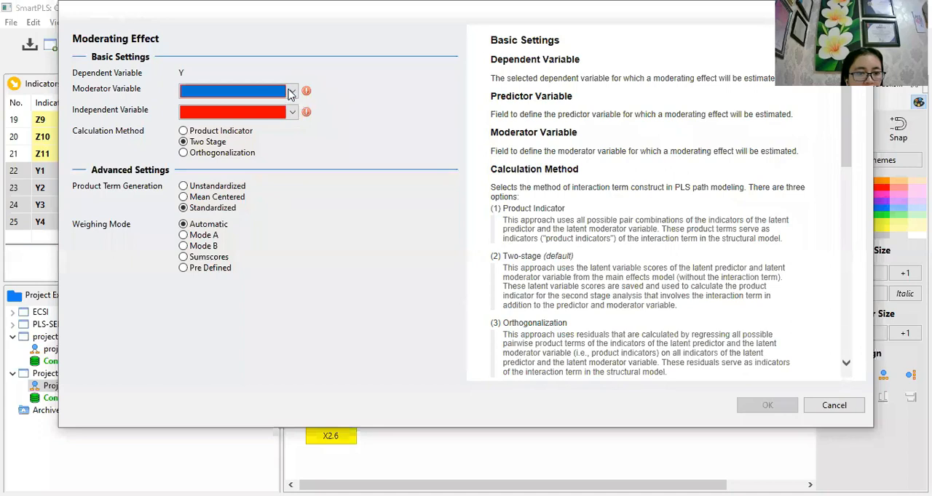
pyautogui.click(290, 93)
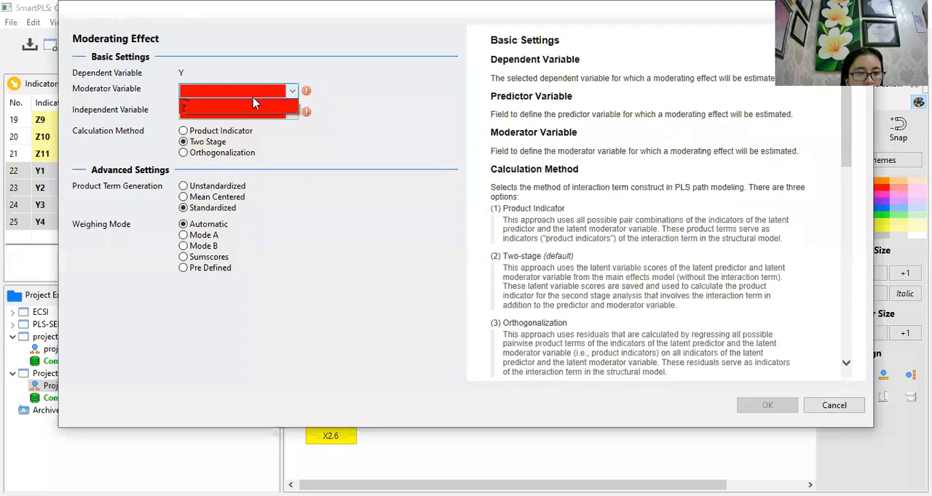
pyautogui.click(212, 128)
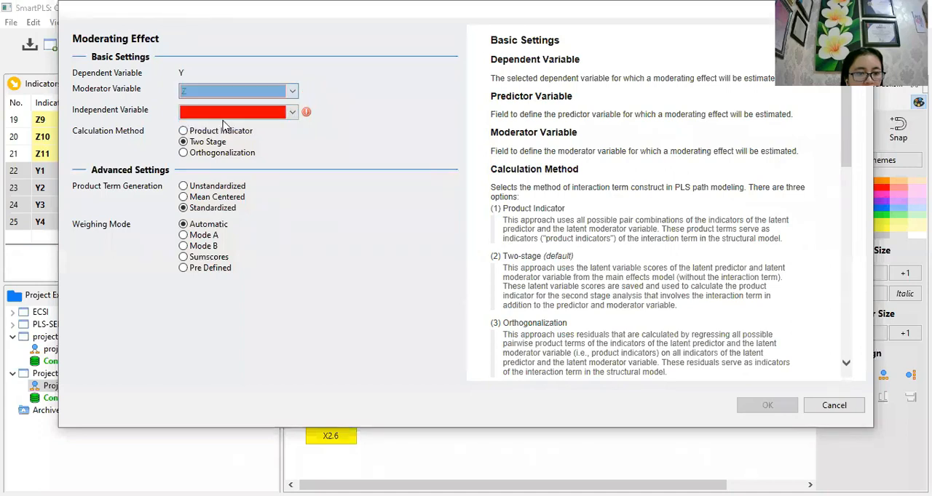
pyautogui.click(294, 116)
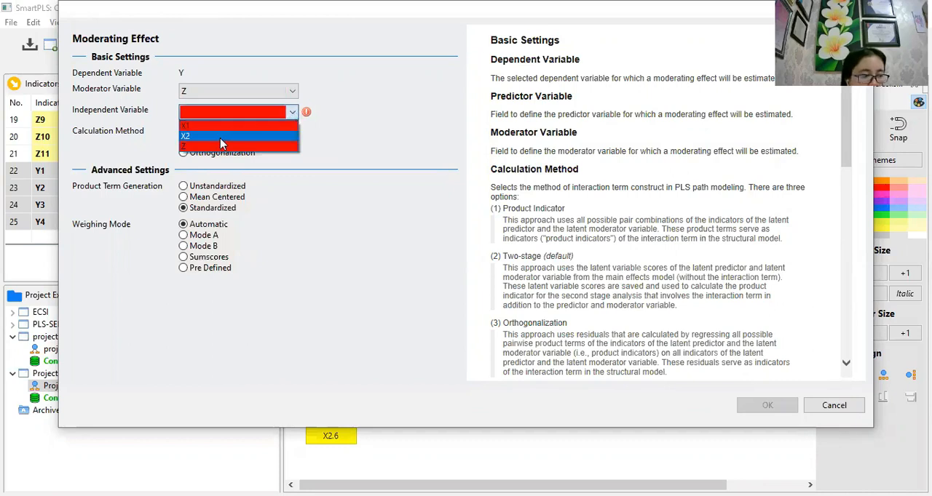
pyautogui.click(222, 137)
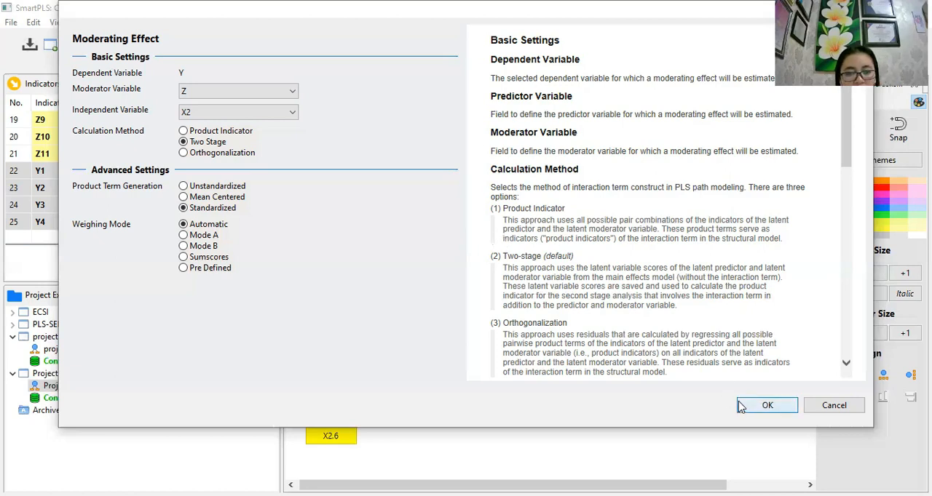
pyautogui.click(761, 406)
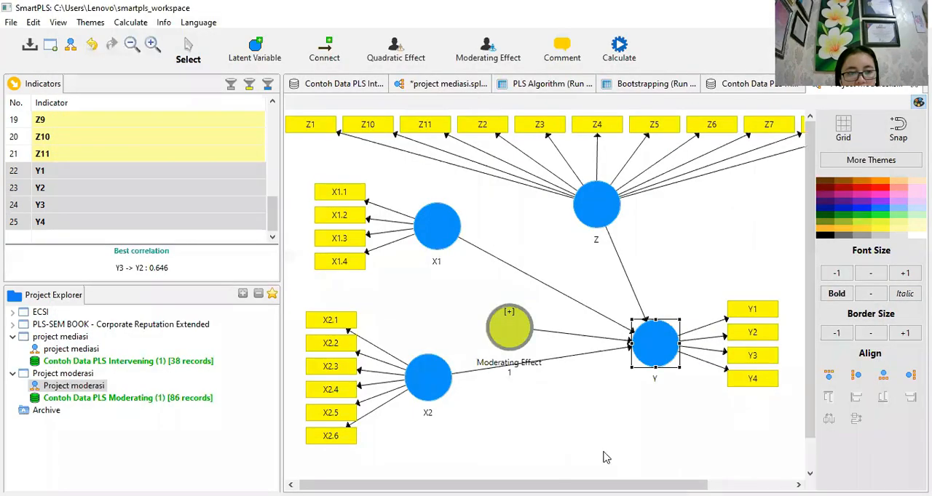
# - Arrange the two moderating effect circles, with Moderating Effect 1 between the X1 and X2 paths and Moderating Effect 2 below the X2 path
pyautogui.moveTo(586, 449); pyautogui.dragTo(582, 406)
pyautogui.click(502, 322)
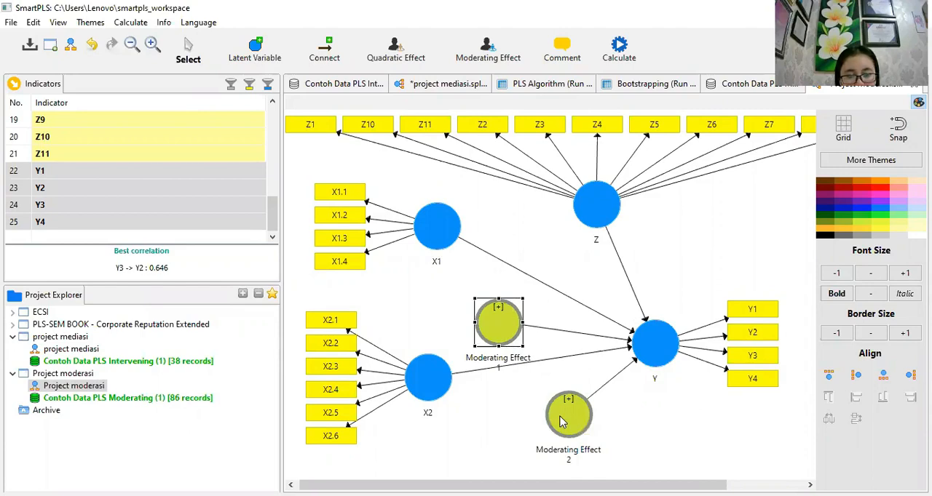
pyautogui.moveTo(567, 421); pyautogui.dragTo(554, 419)
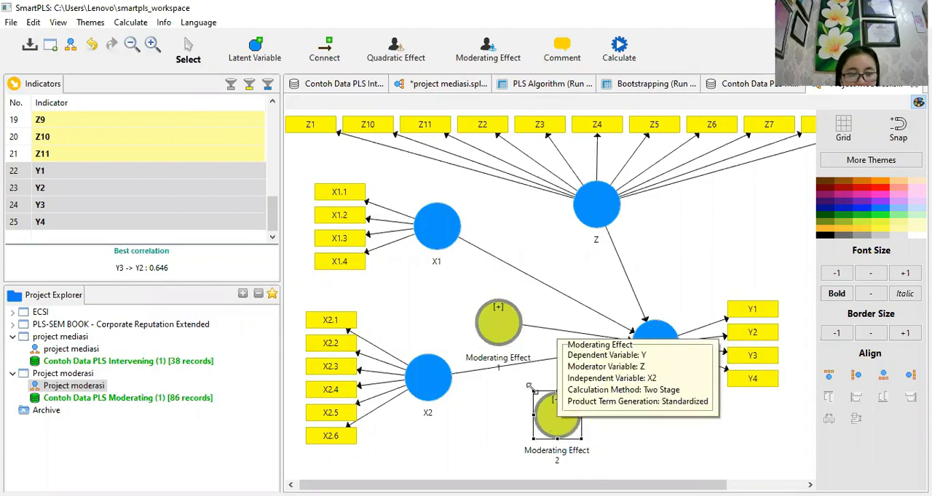
pyautogui.moveTo(489, 318); pyautogui.dragTo(482, 310)
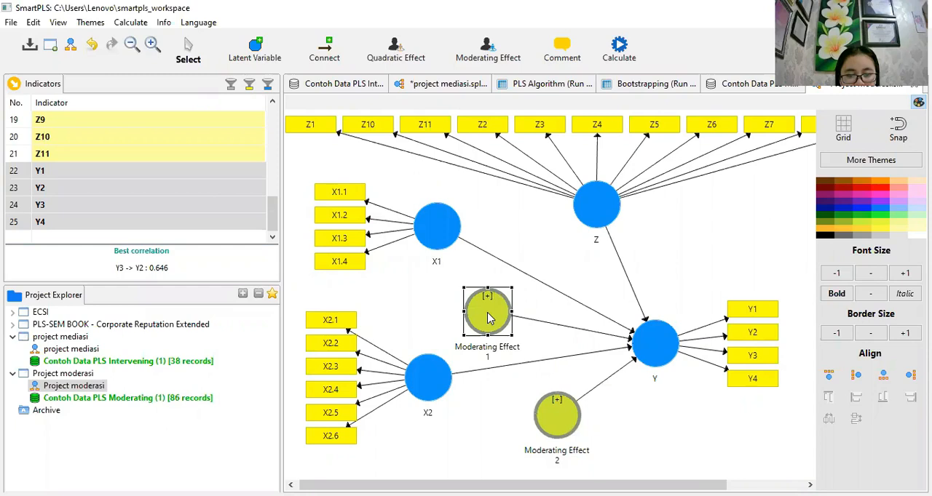
# - Move the Moderating Effect 2 circle slightly lower and to the left, farther below the X2 path
pyautogui.click(567, 423)
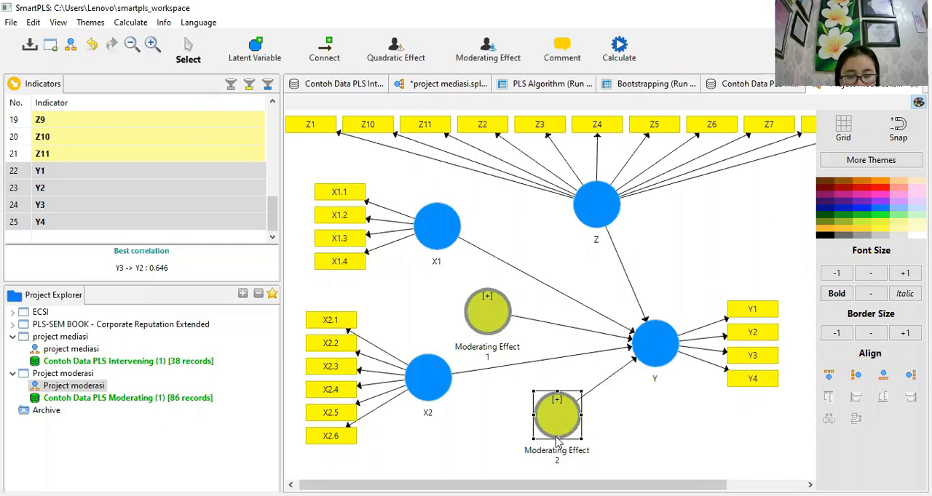
pyautogui.moveTo(542, 404); pyautogui.dragTo(533, 429)
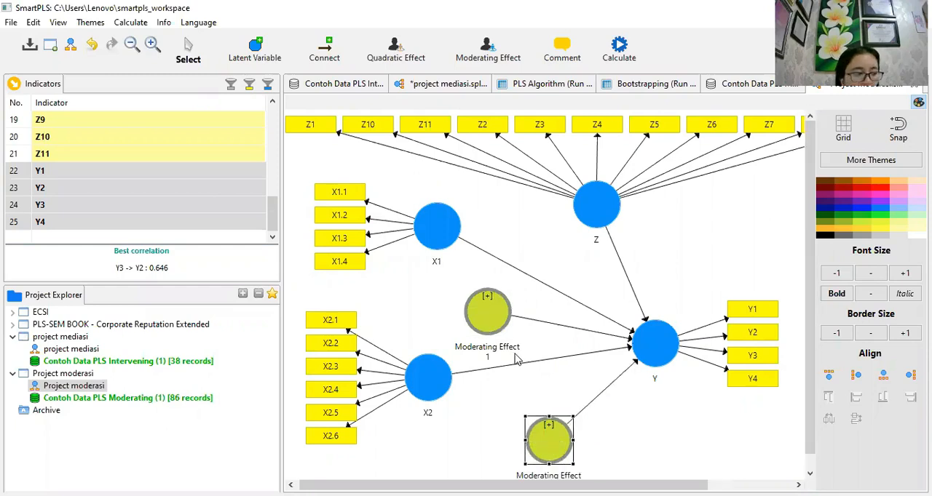
# - Run the PLS Algorithm on the moderation model with the Path weighting scheme and 300 maximum iterations, opening the full report
pyautogui.click(131, 23)
pyautogui.click(130, 40)
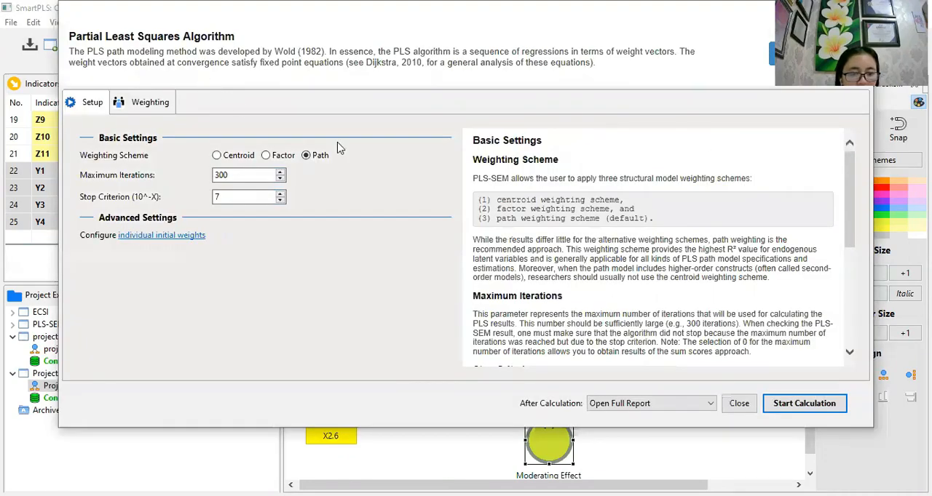
pyautogui.click(779, 405)
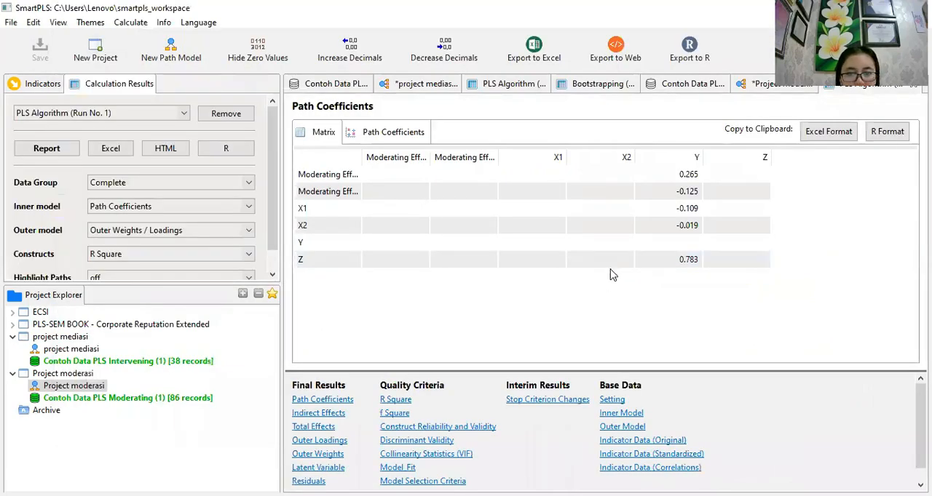
# - Examine the path coefficients on the moderation model diagram and in the PLS Algorithm report, including their chart view
pyautogui.click(762, 85)
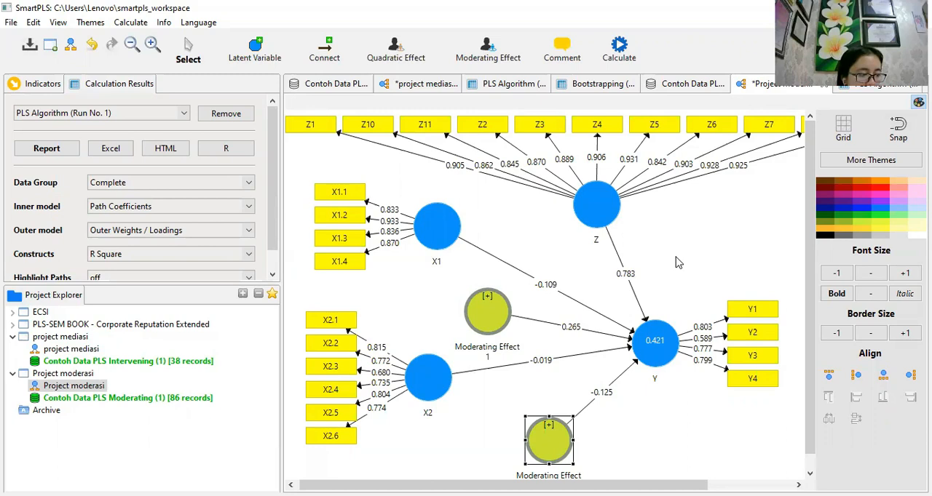
pyautogui.click(853, 86)
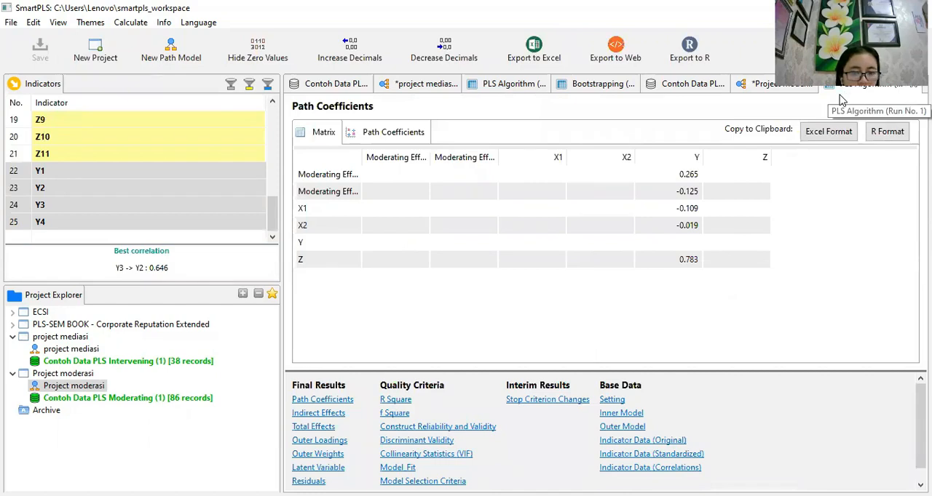
pyautogui.click(409, 136)
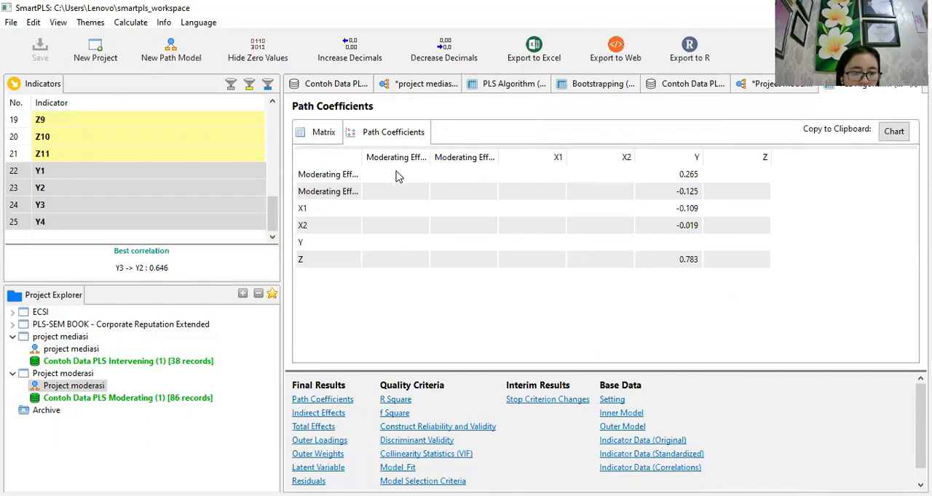
# - Review the Outer Loadings matrix for all indicators of the moderation model
pyautogui.click(321, 441)
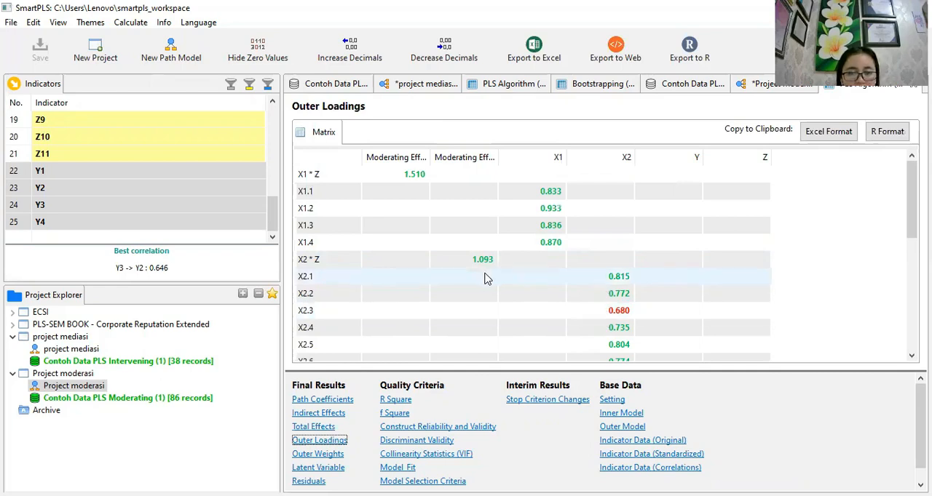
pyautogui.scroll(-1, 557, 261)
pyautogui.scroll(-2, 553, 261)
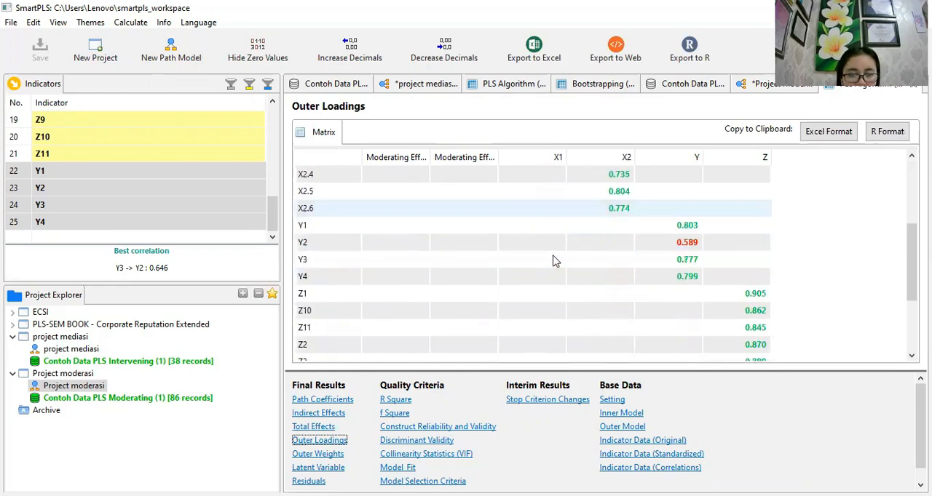
pyautogui.scroll(-2, 549, 261)
pyautogui.scroll(4, 547, 263)
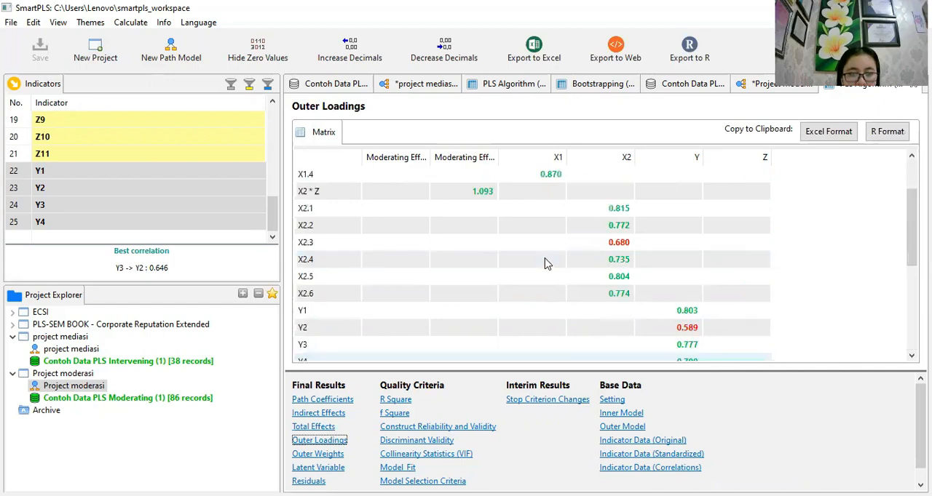
pyautogui.scroll(2, 547, 264)
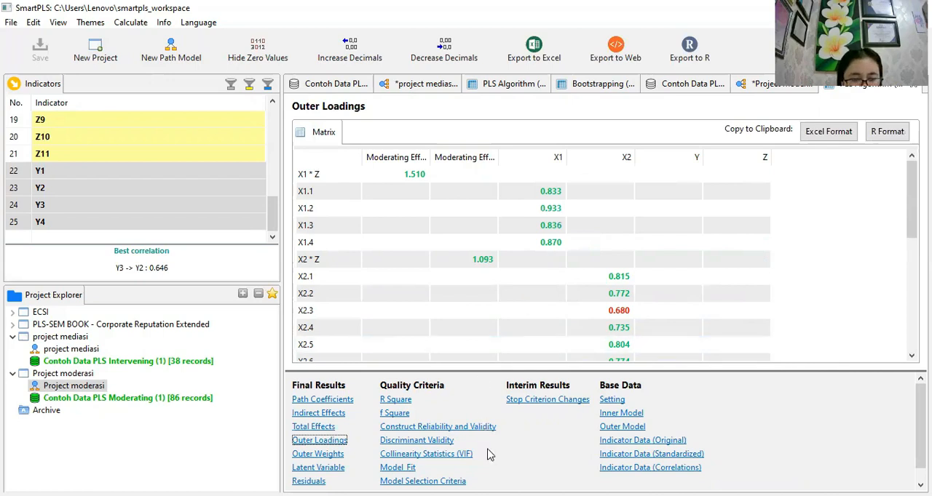
# - Examine the Construct Reliability and Validity results, widening the Cronbach's Alpha column to show its full heading
pyautogui.click(445, 428)
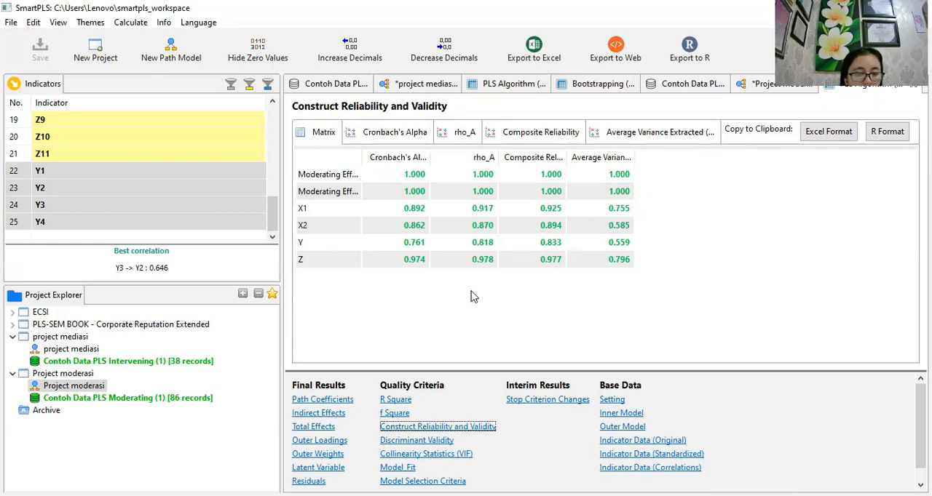
pyautogui.click(586, 174)
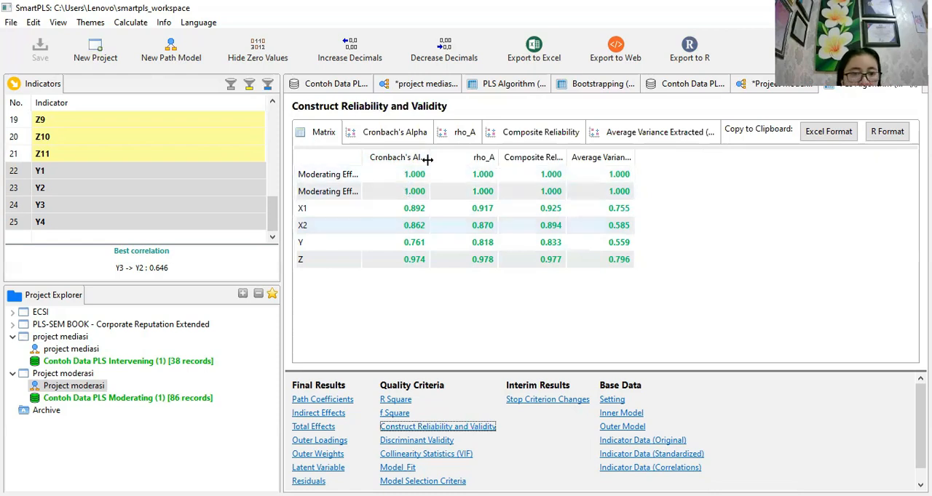
pyautogui.moveTo(429, 159); pyautogui.dragTo(462, 159)
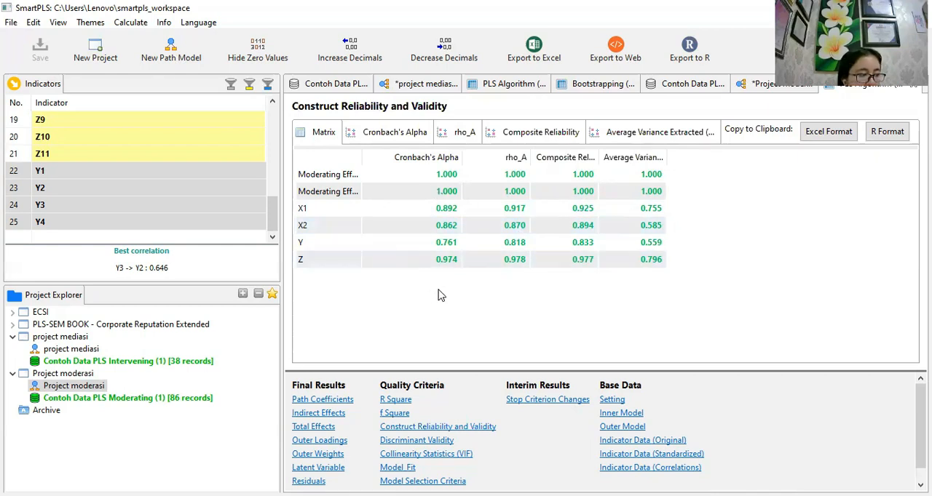
# - Return to the Project moderasi path model and examine the R Square of construct Y
pyautogui.click(131, 22)
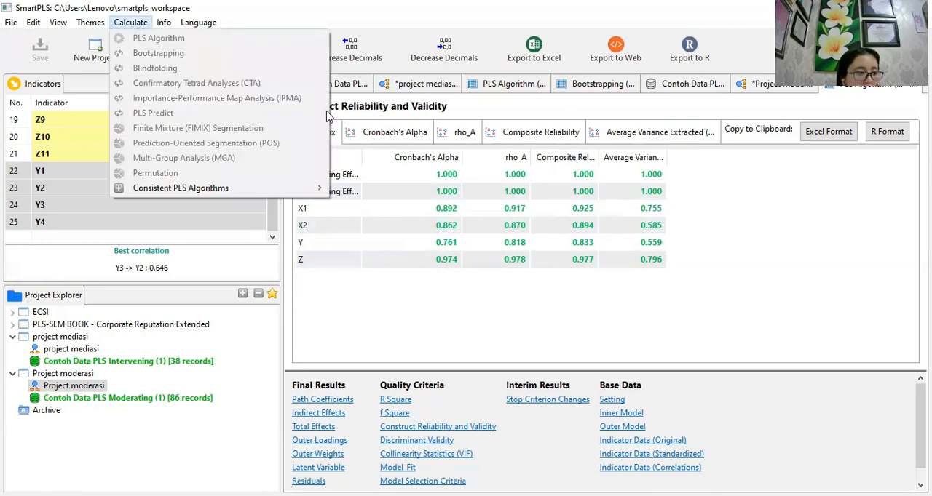
pyautogui.press('Right')
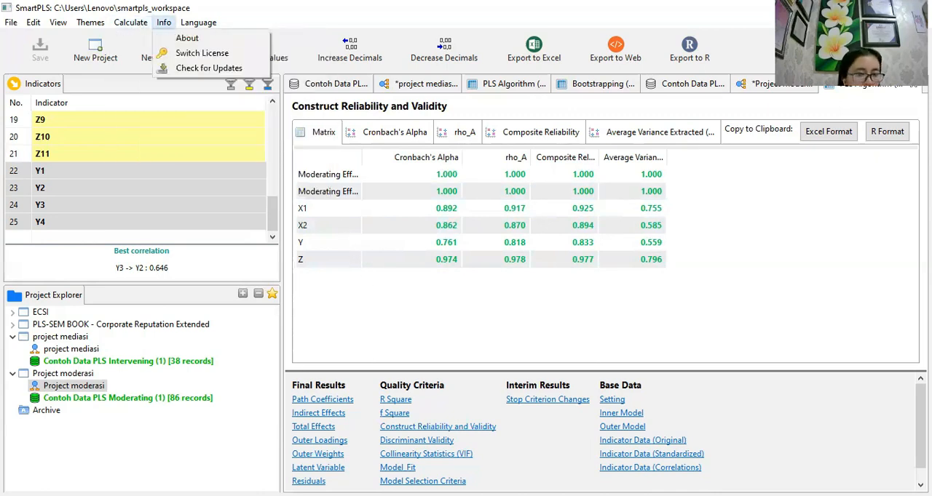
pyautogui.click(764, 86)
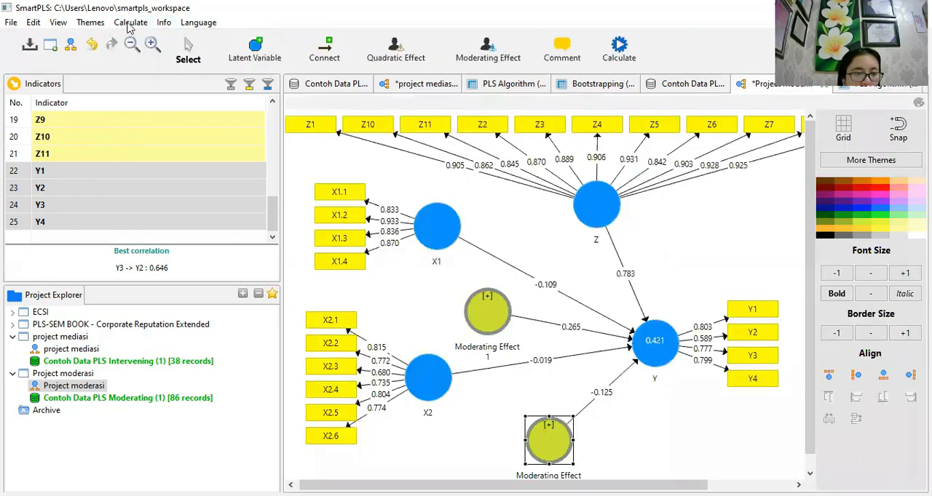
pyautogui.click(130, 24)
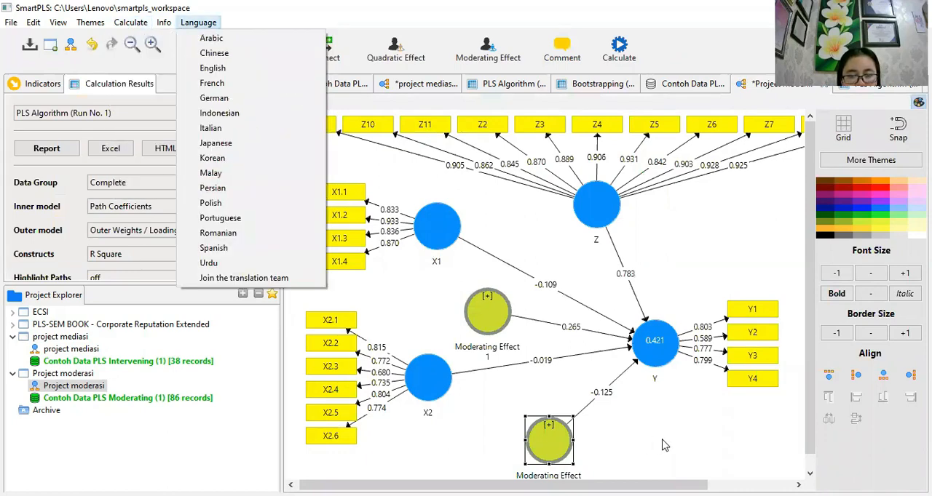
pyautogui.click(660, 416)
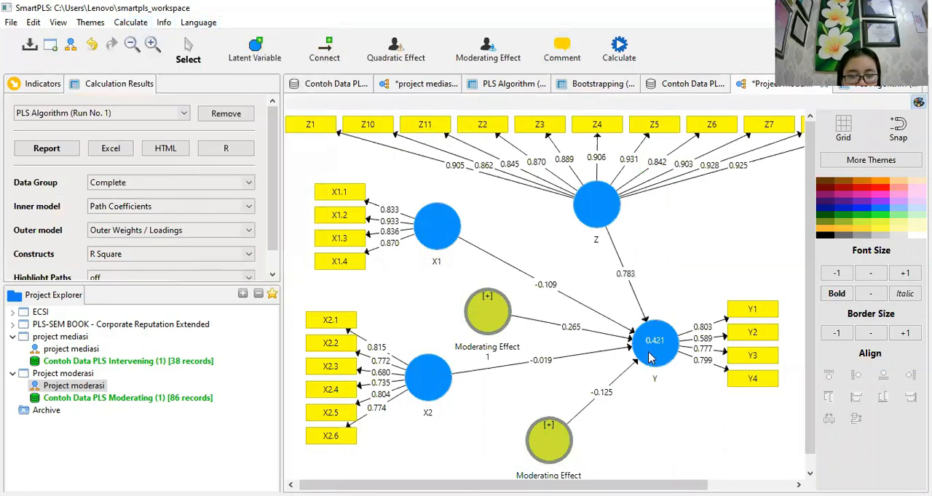
pyautogui.moveTo(656, 358)
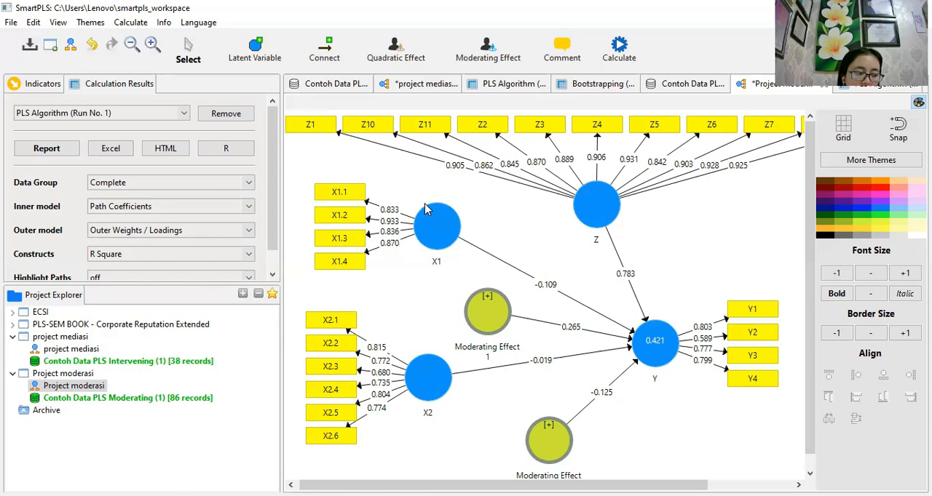
# - Run Basic Bootstrapping on the moderation model with 500 subsamples, BCa confidence intervals and a two-tailed test at 0.05, opening the full report
pyautogui.click(130, 24)
pyautogui.click(122, 55)
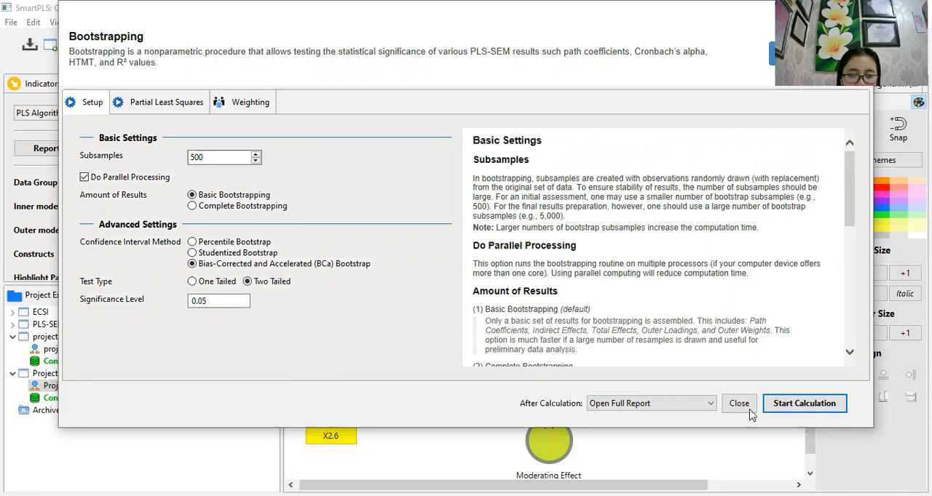
pyautogui.click(813, 405)
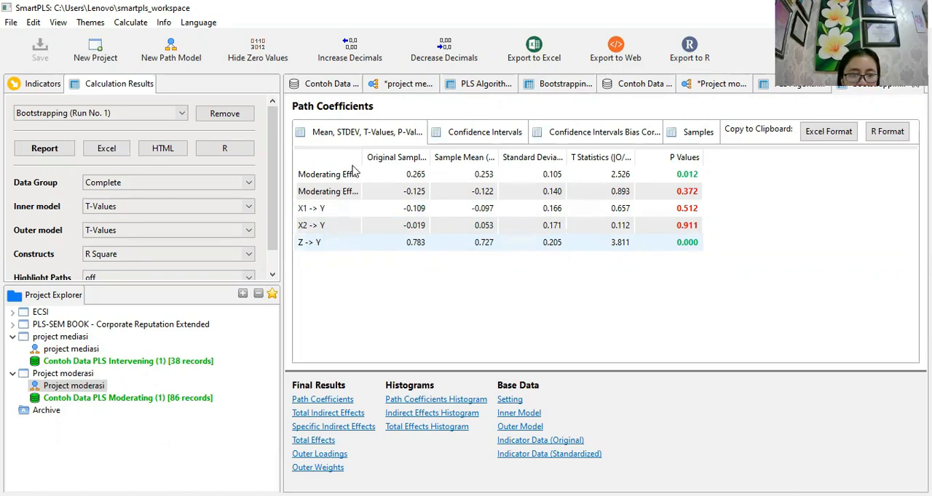
# - Widen the first column of the bootstrapped Path Coefficients table to show the full path names, and examine the Z -> Y row
pyautogui.moveTo(357, 153); pyautogui.dragTo(396, 152)
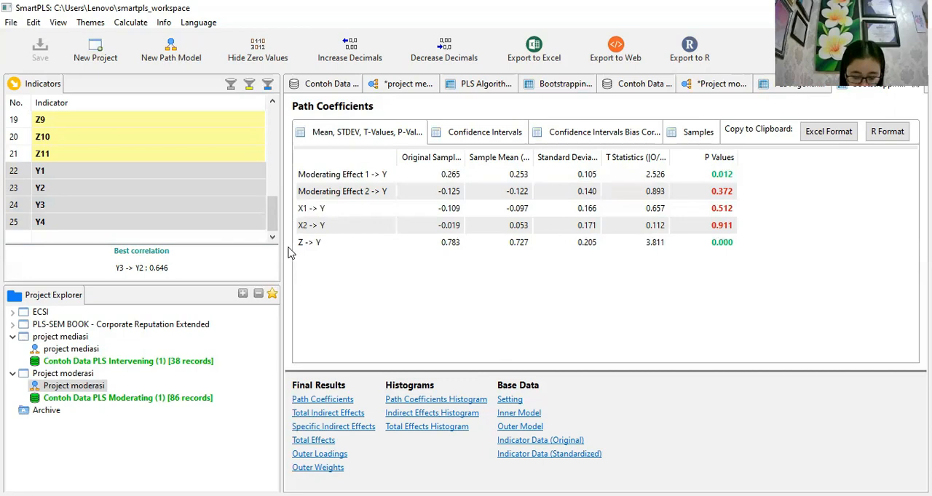
pyautogui.click(310, 245)
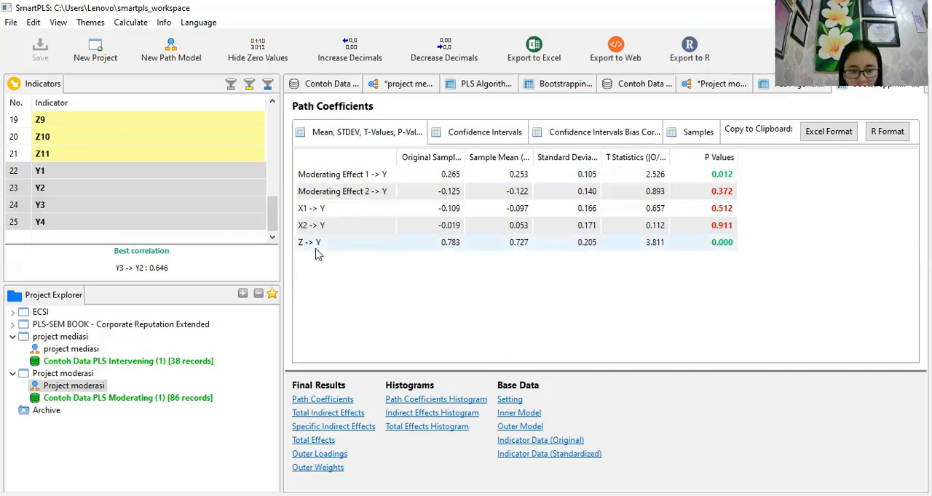